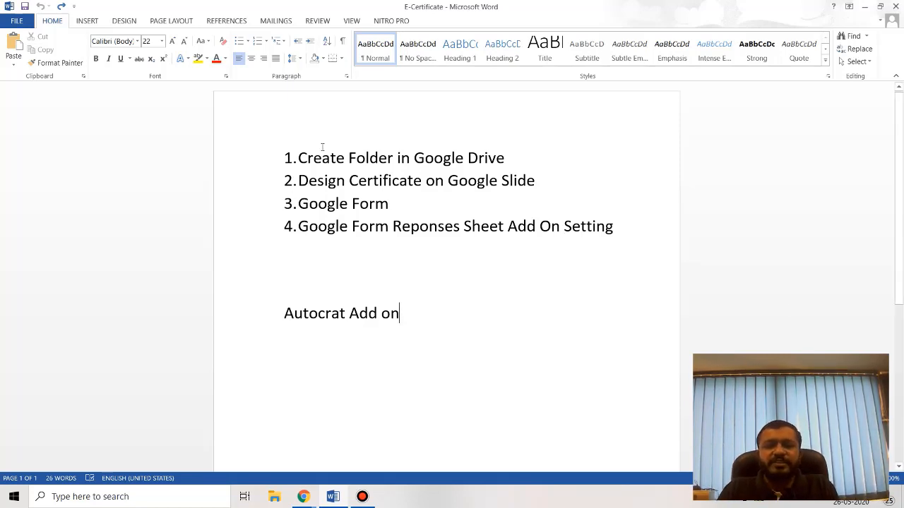
Walk through the four E-Certificate outline steps in Word, then bring up the browser window previews.
left_click_drag(283, 156, 487, 152)
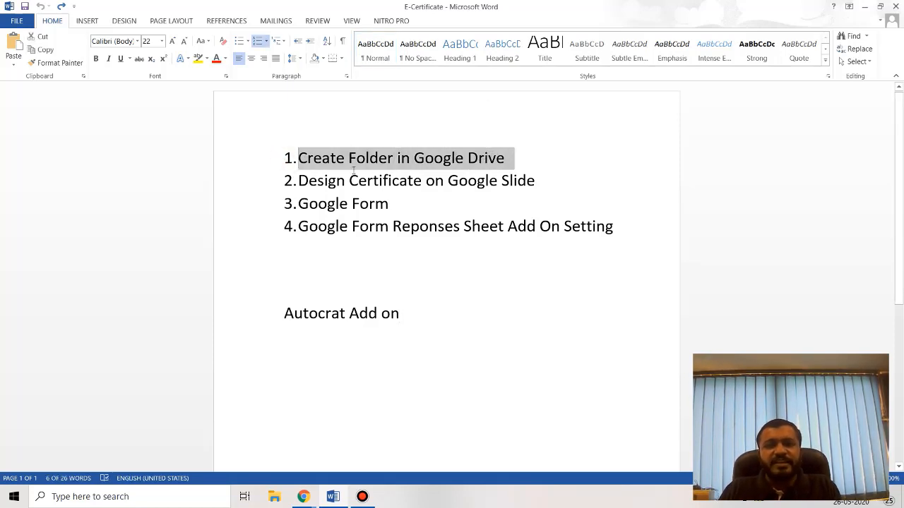
left_click_drag(303, 181, 499, 180)
left_click_drag(298, 204, 398, 204)
left_click(403, 209)
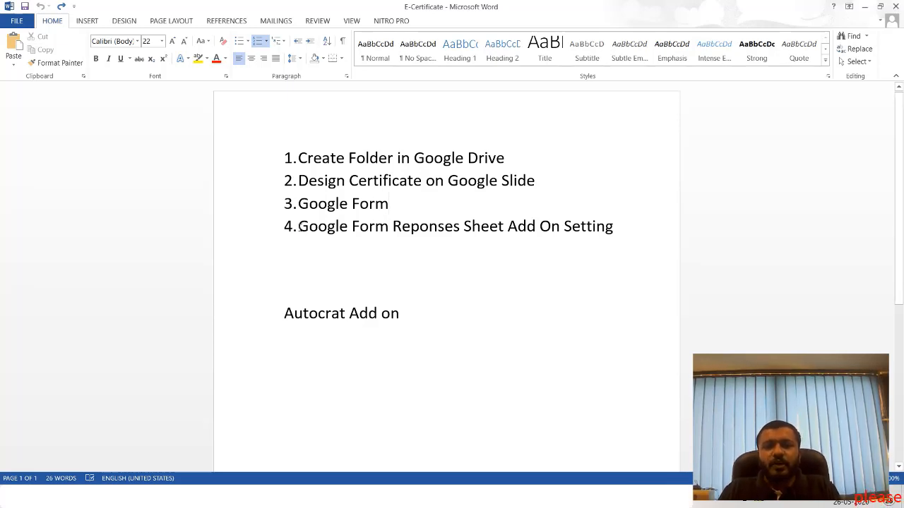
left_click_drag(298, 226, 625, 228)
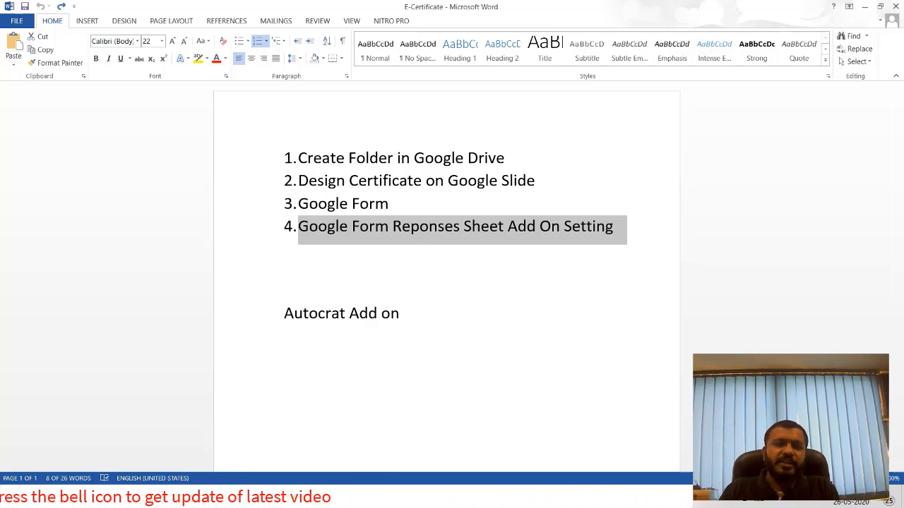
left_click(304, 499)
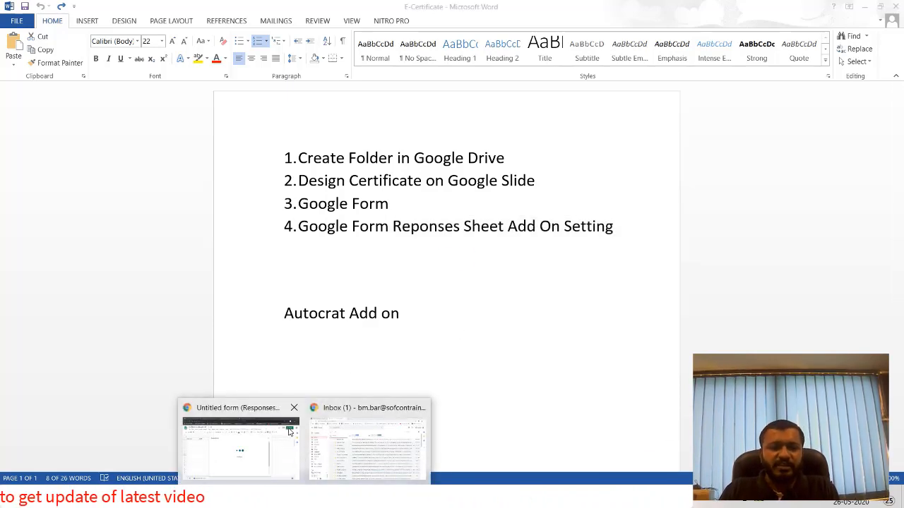
Close the Untitled spreadsheet tab and open Google Drive from the Google apps grid.
left_click(325, 476)
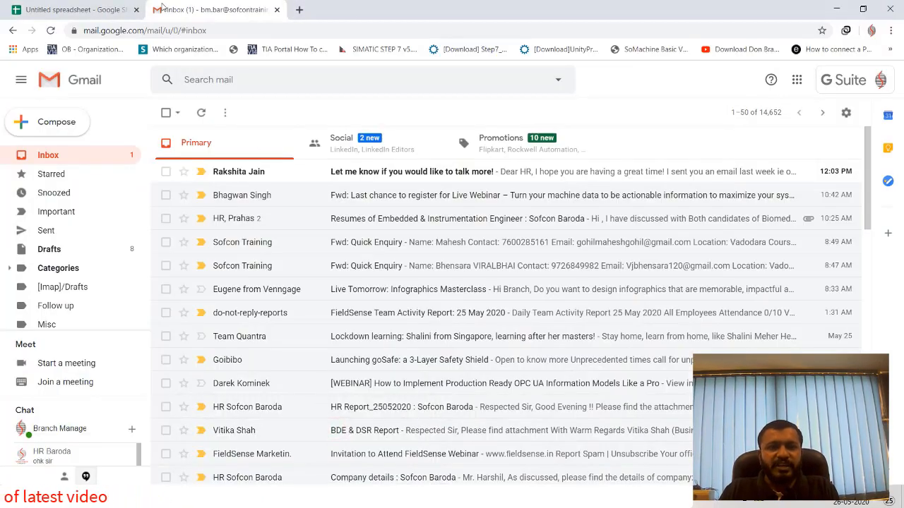
left_click(127, 10)
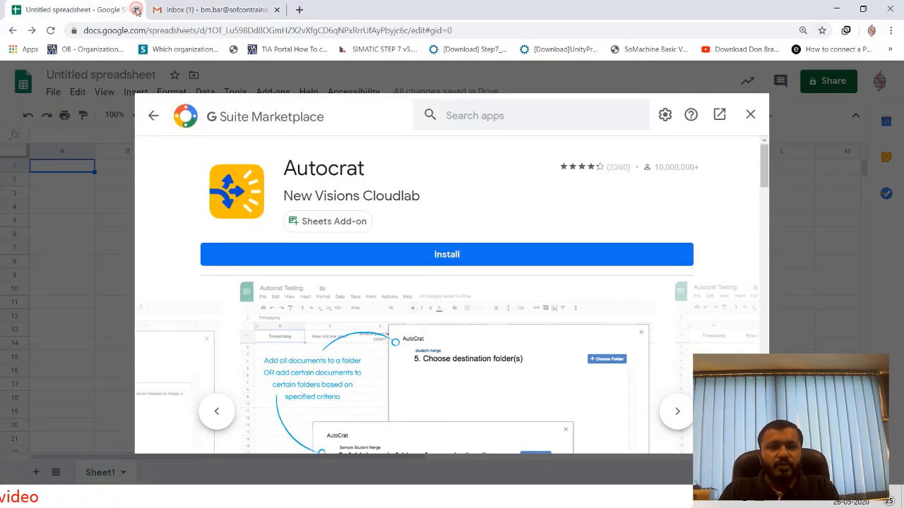
left_click(135, 10)
left_click(796, 79)
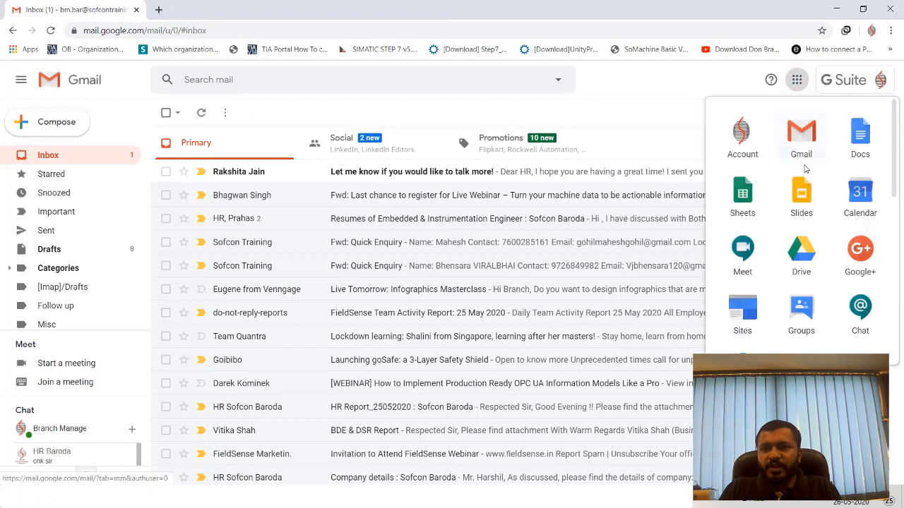
left_click(792, 238)
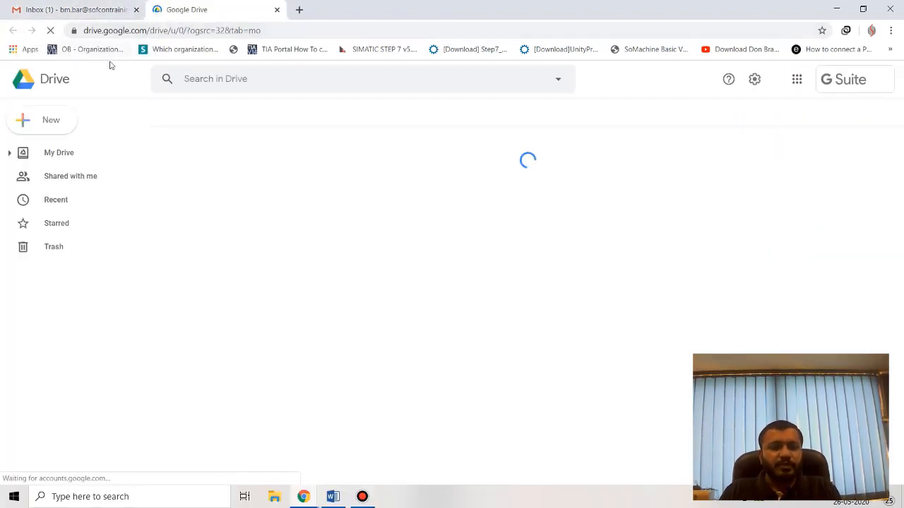
Create a folder named Webinar_Automation in My Drive and open it.
left_click(50, 127)
left_click(341, 170)
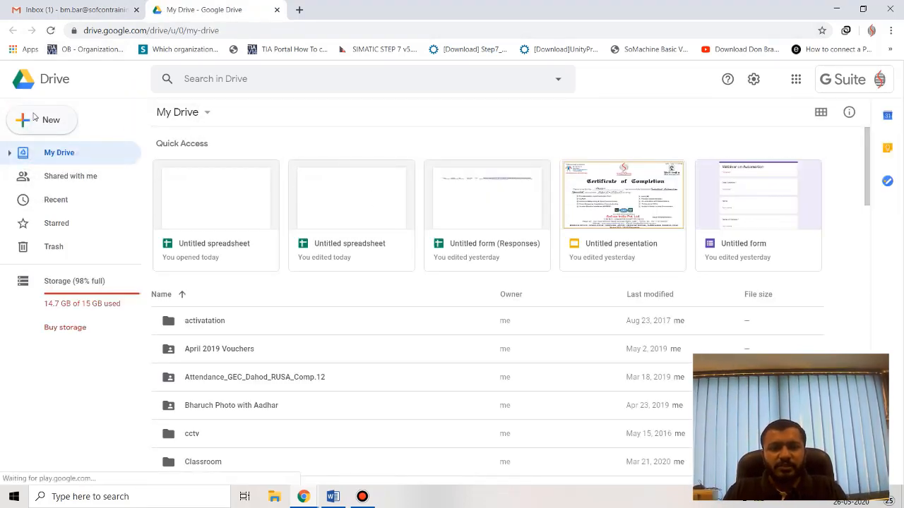
key("shift+f")
type("We")
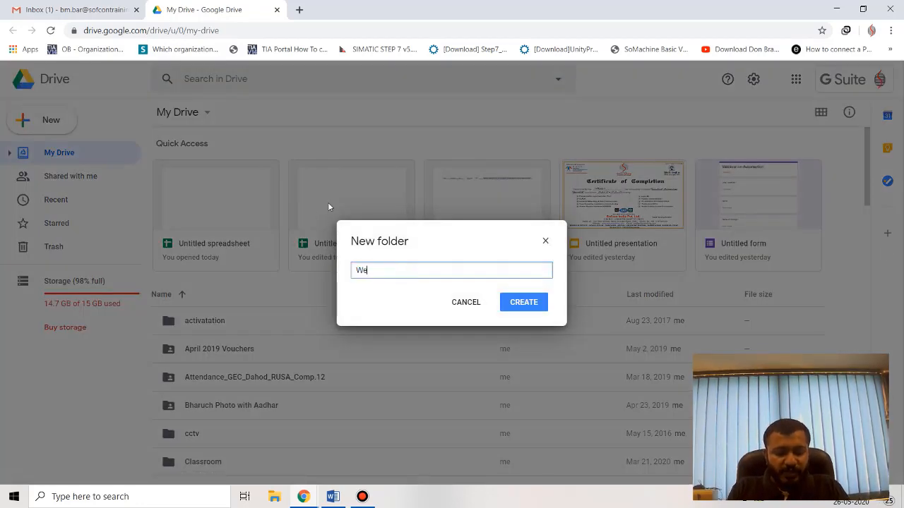
type("binar")
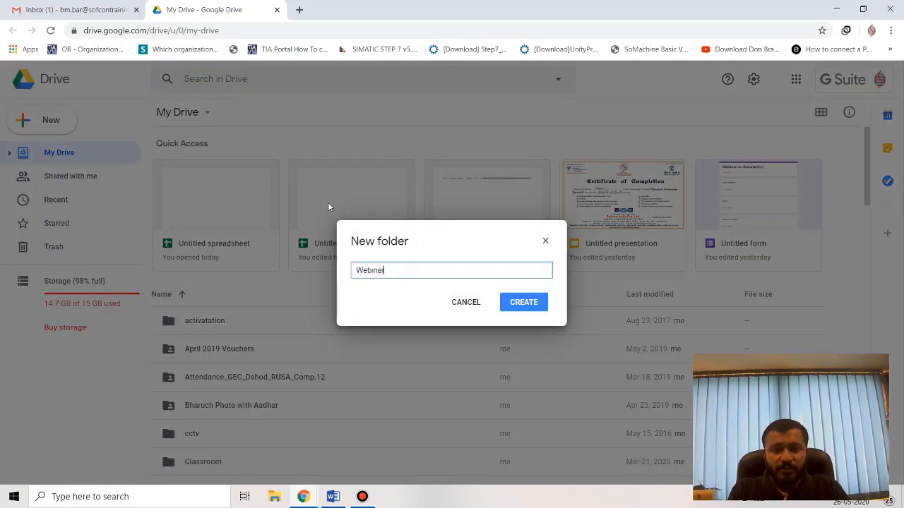
type("_Automation")
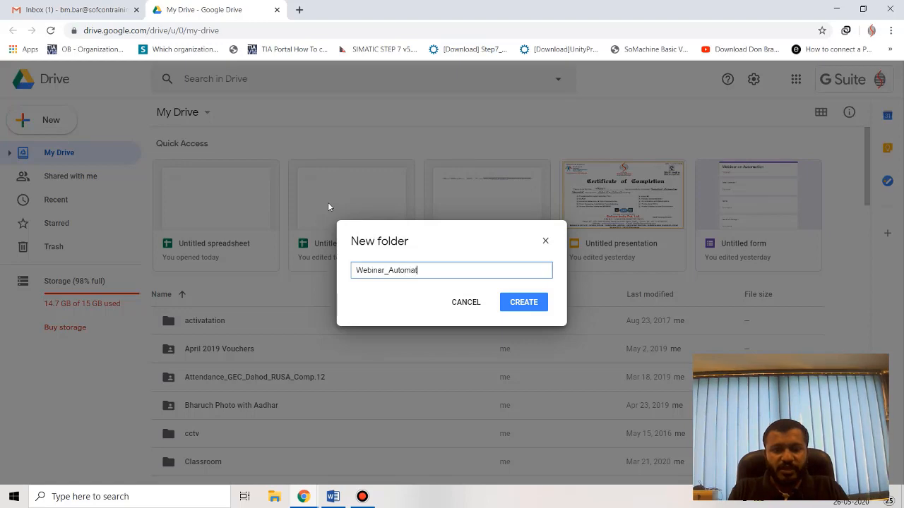
left_click(512, 306)
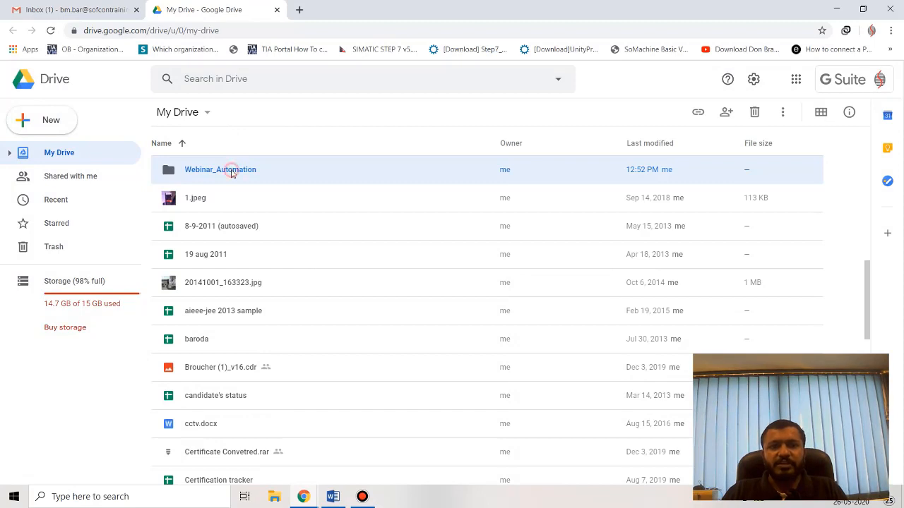
double_click(229, 170)
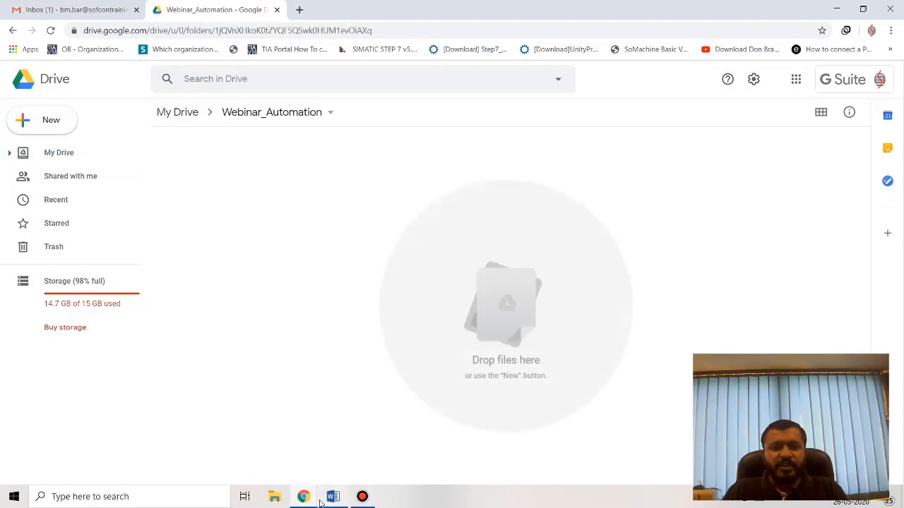
Review the Design Certificate on Google Slide step in the Word outline.
left_click(334, 496)
left_click_drag(309, 187, 422, 183)
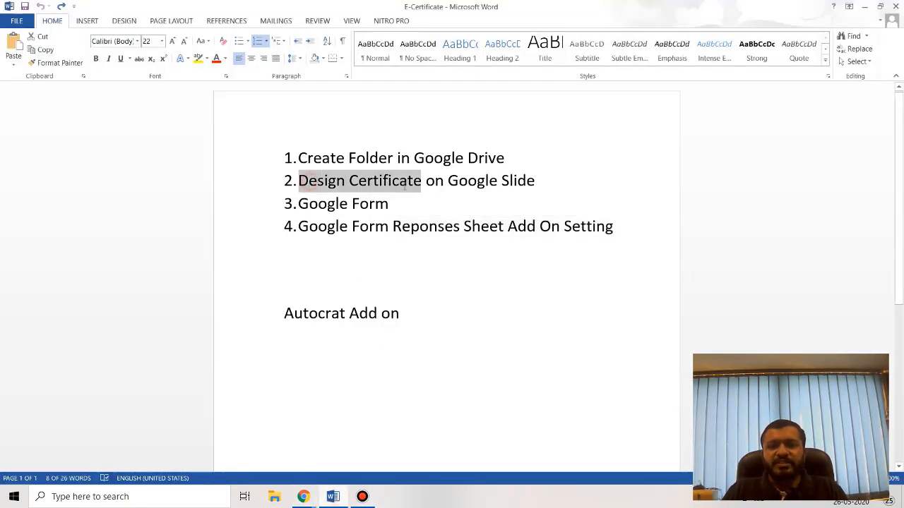
left_click(864, 7)
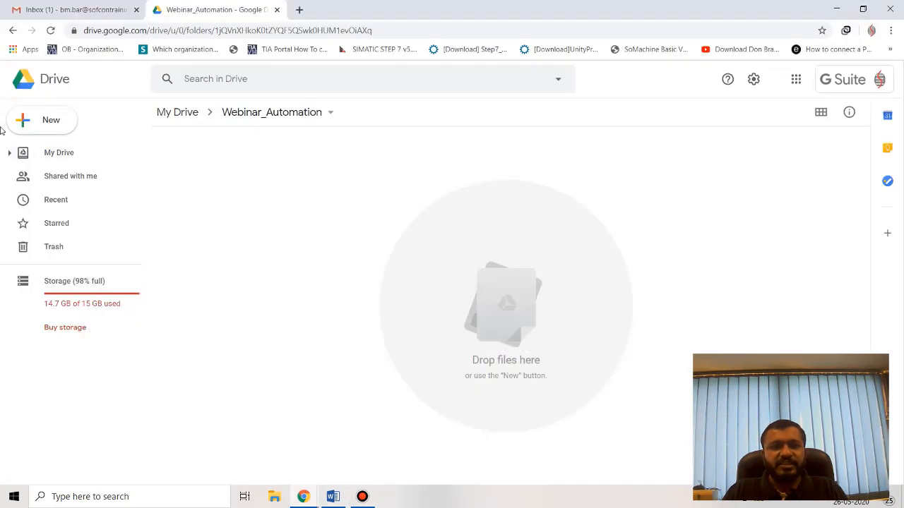
Create a new Google Slides presentation in the folder and browse the Themes panel.
left_click(49, 127)
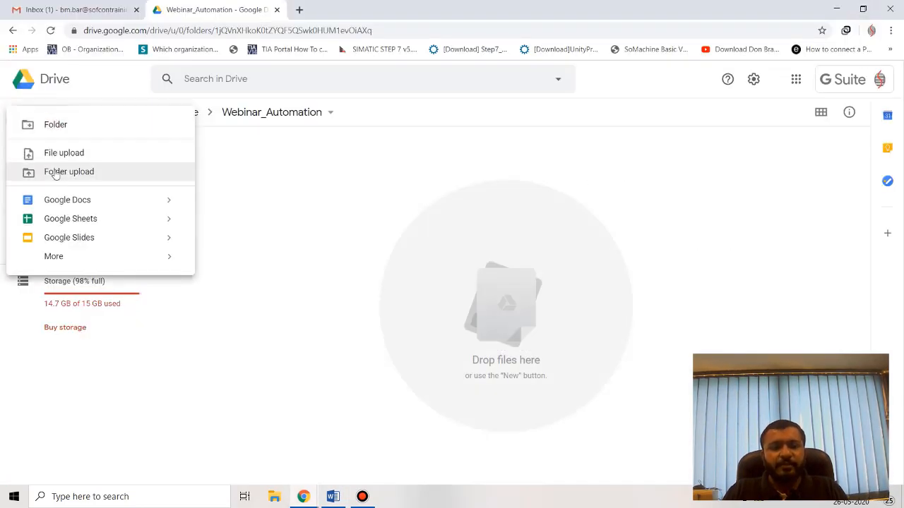
left_click(82, 239)
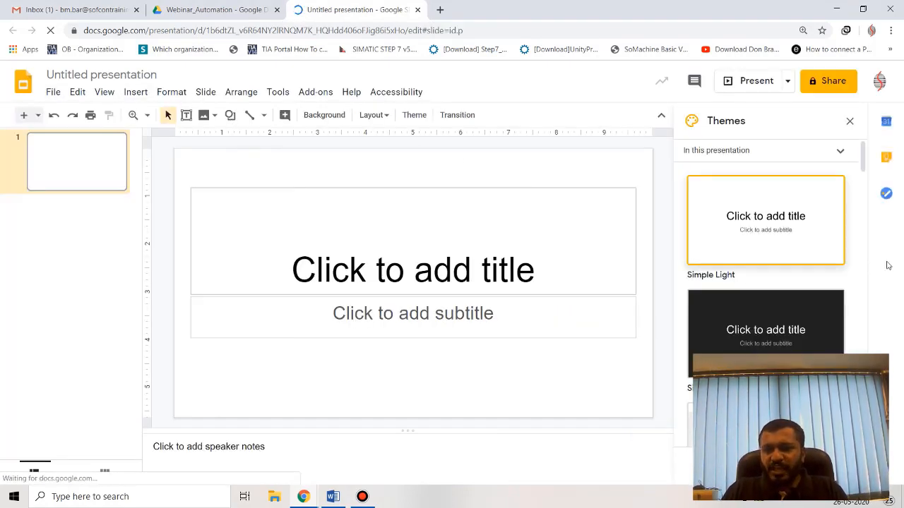
scroll(810, 212, "down", 5)
scroll(808, 245, "down", 12)
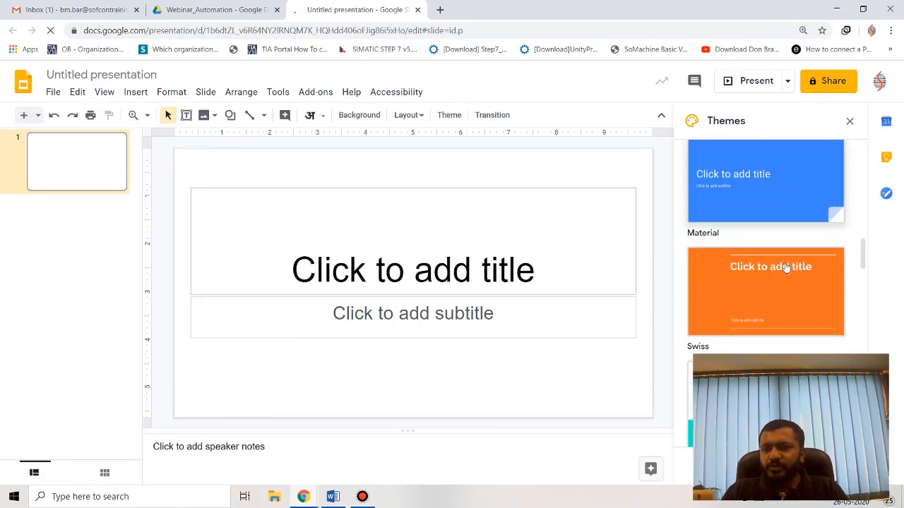
scroll(785, 252, "up", 6)
scroll(785, 251, "up", 10)
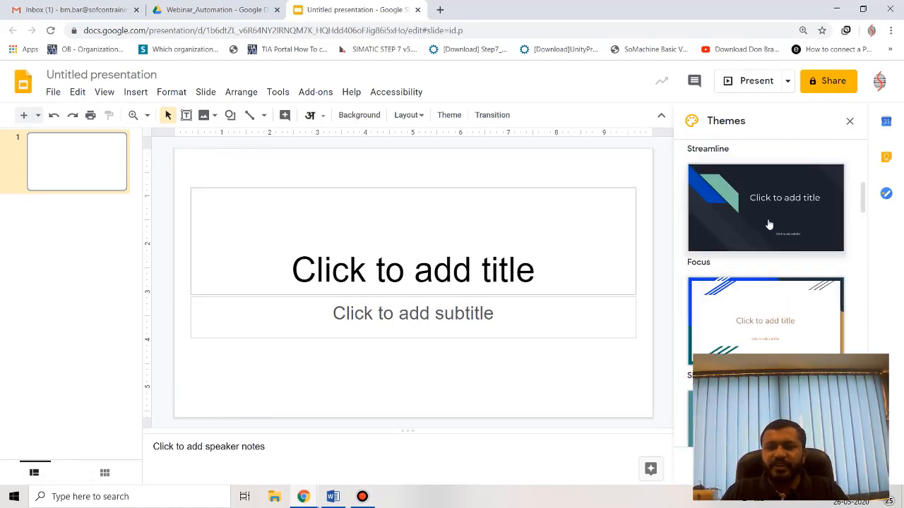
Upload the Sample E-Certificate-Baroda image and stretch it across the full slide width.
left_click(213, 117)
left_click(223, 138)
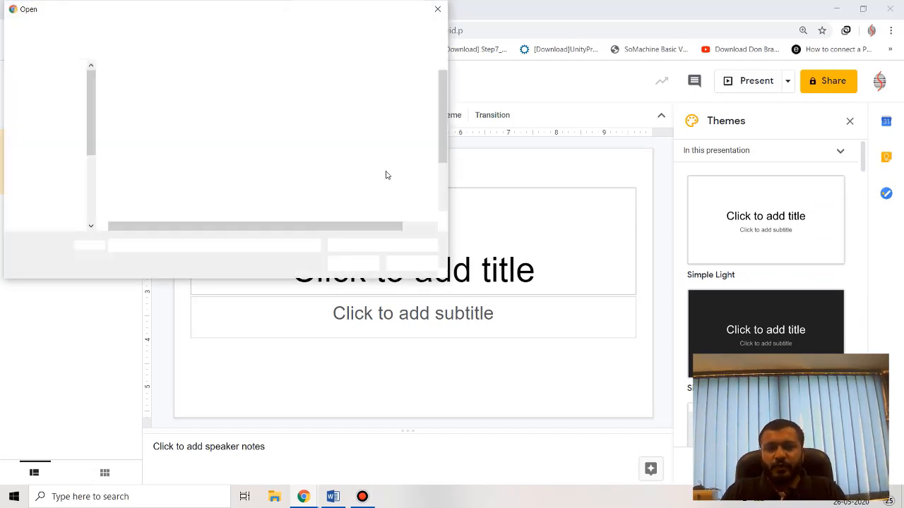
left_click(184, 160)
key("s")
key("s")
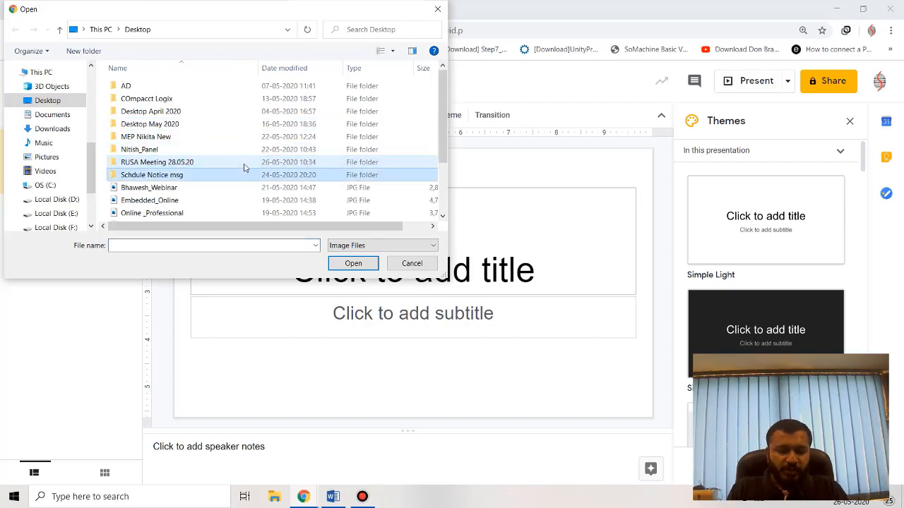
key("Return")
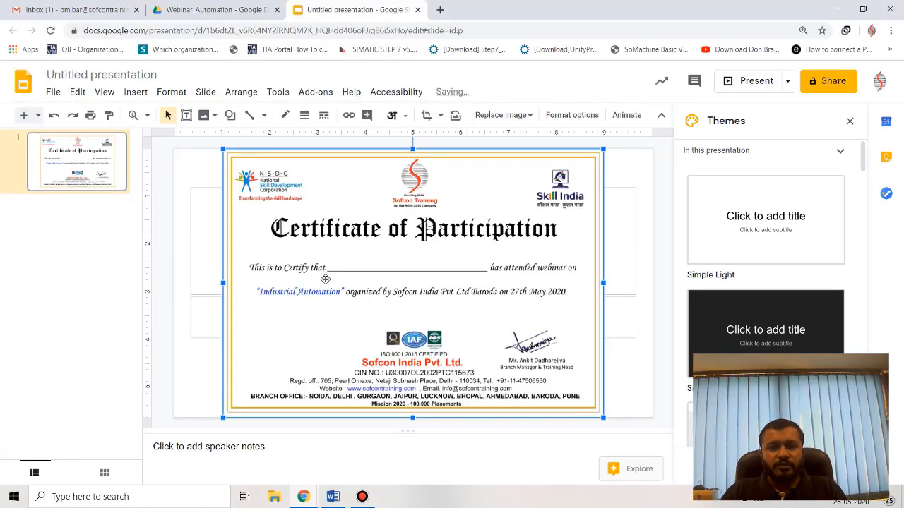
left_click_drag(268, 278, 218, 278)
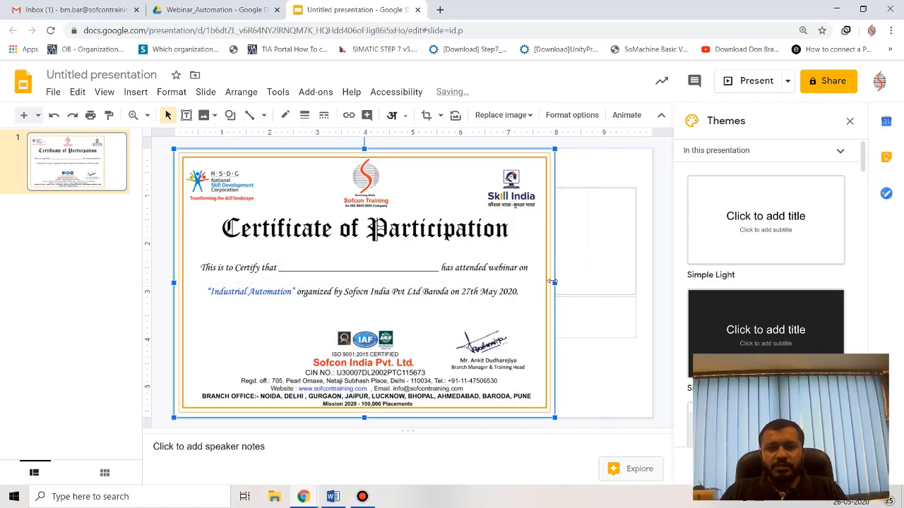
left_click_drag(552, 281, 645, 271)
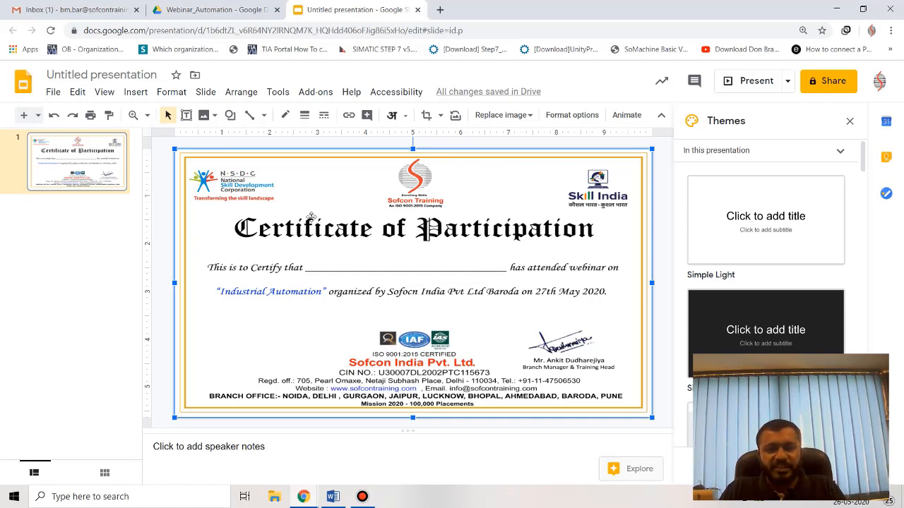
Add a <<Name>> text box on the blank line after 'This is to Certify that'.
left_click(187, 116)
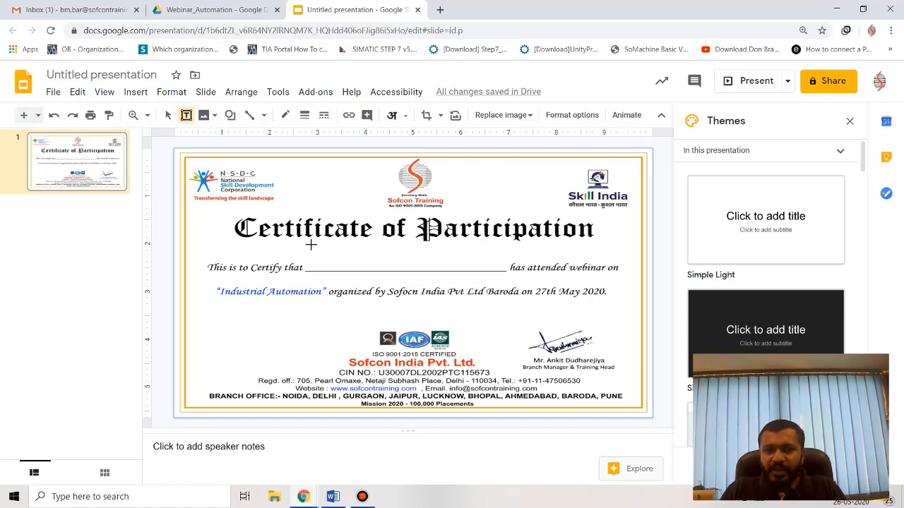
left_click_drag(308, 256, 509, 271)
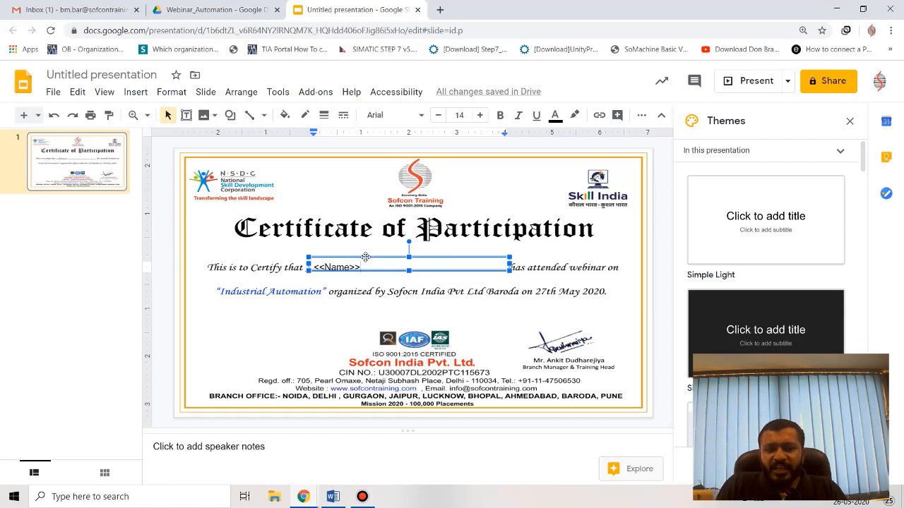
left_click(365, 257)
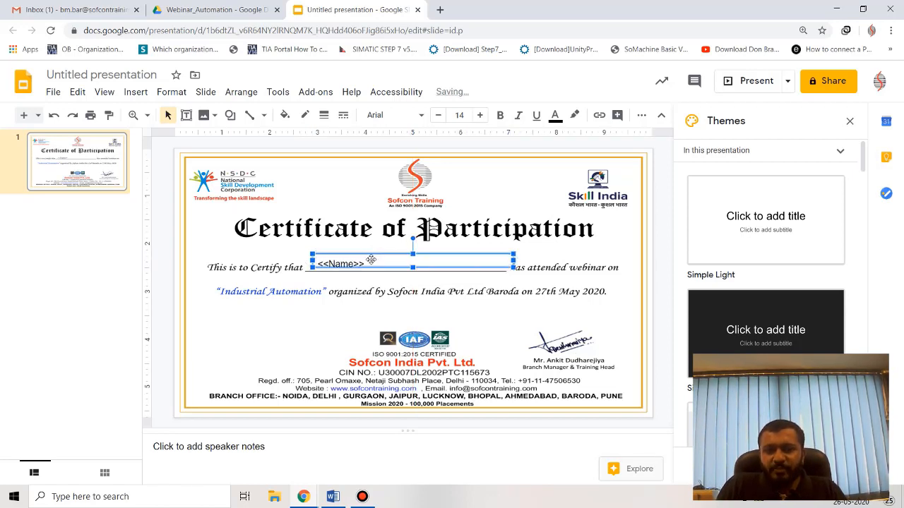
left_click_drag(370, 256, 370, 257)
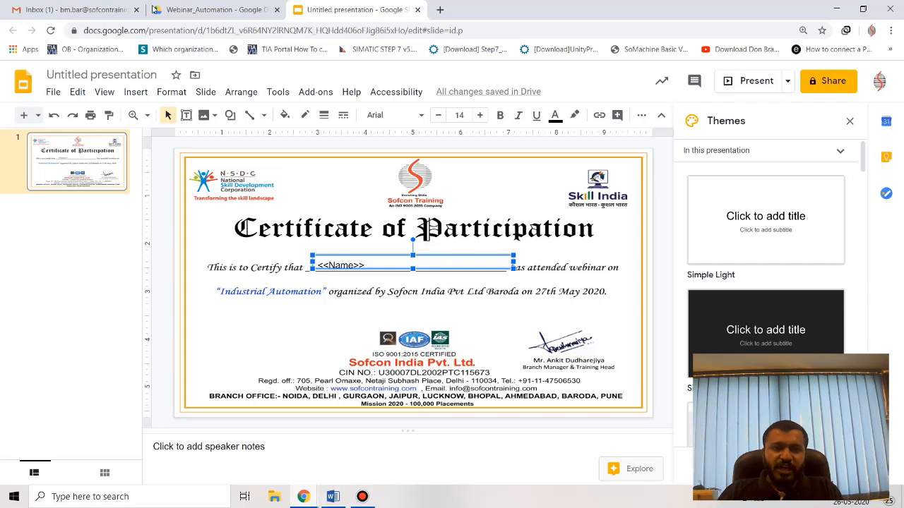
Copy the selected slide into a new presentation Certificate_Automation in the Webinar_Automation folder.
left_click(53, 92)
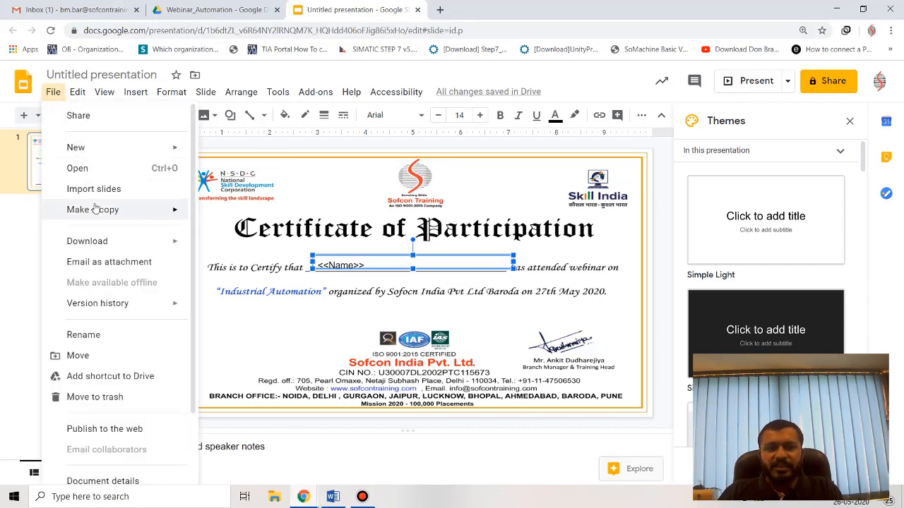
mouse_move(95, 212)
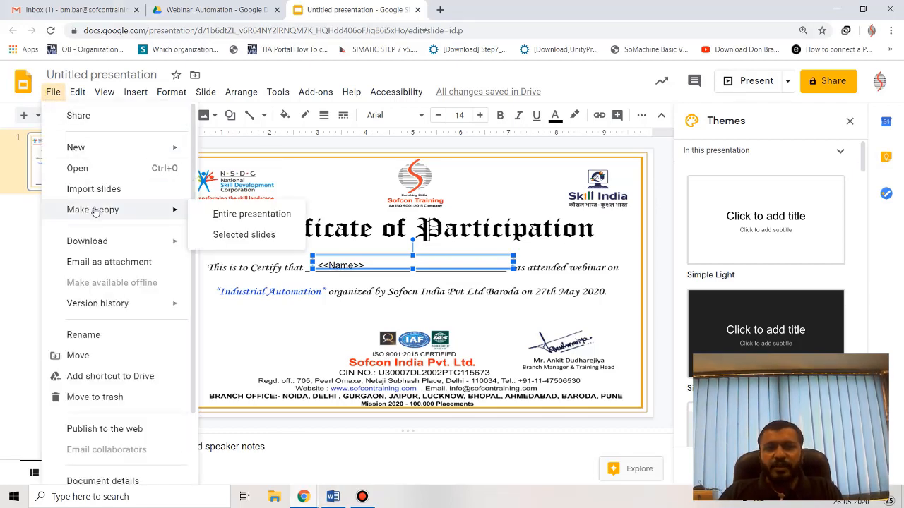
left_click(223, 235)
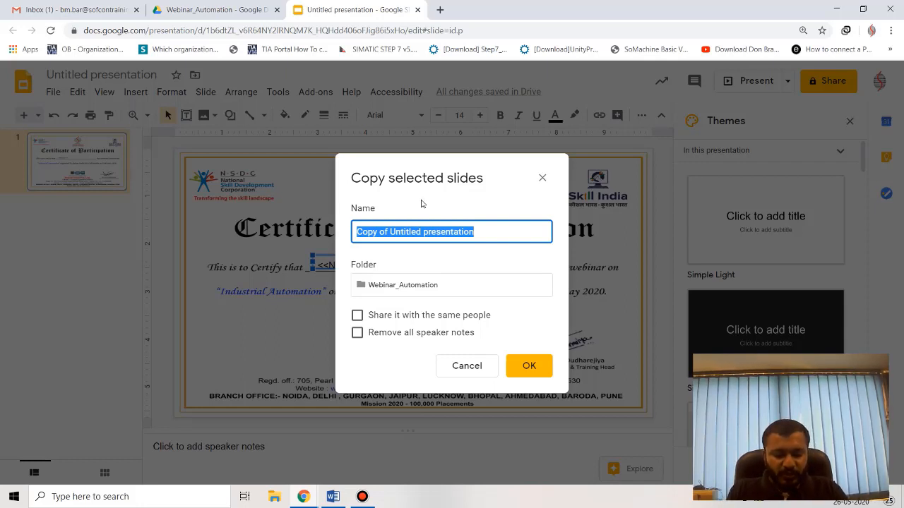
type("Certificate_Automation")
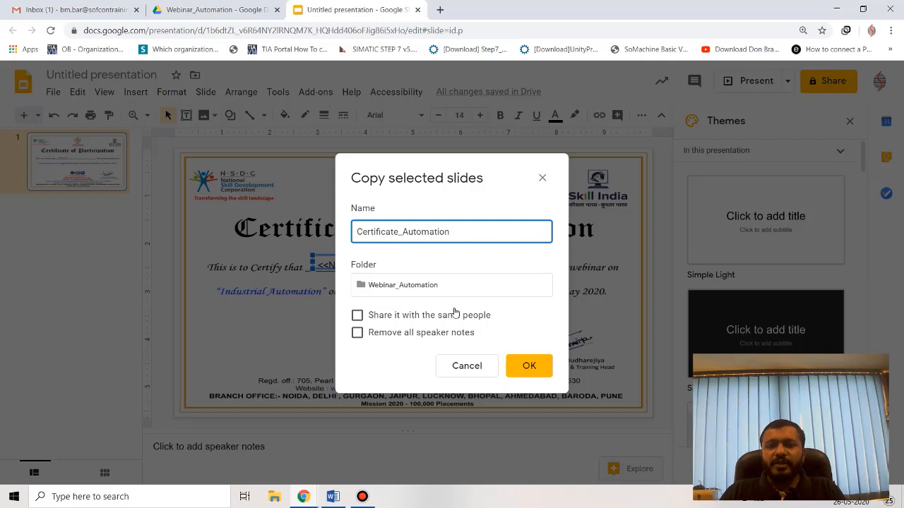
left_click(416, 295)
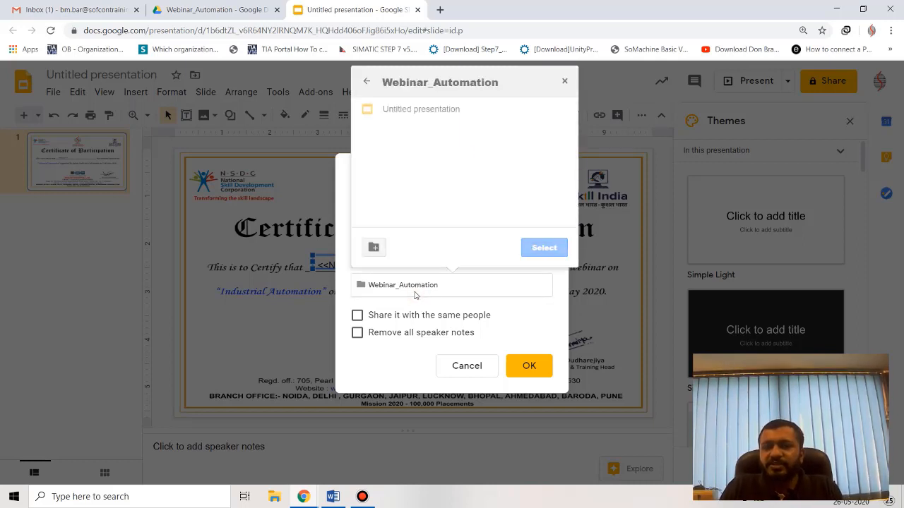
left_click(417, 292)
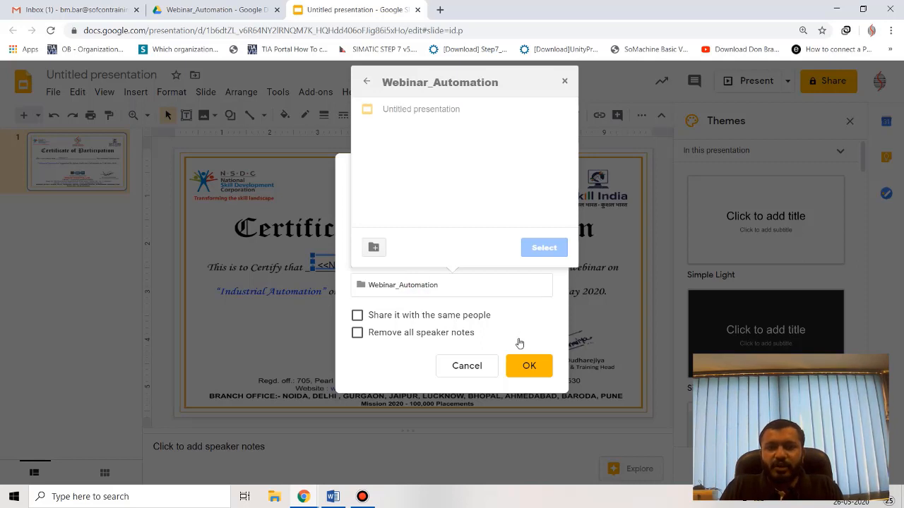
left_click(529, 366)
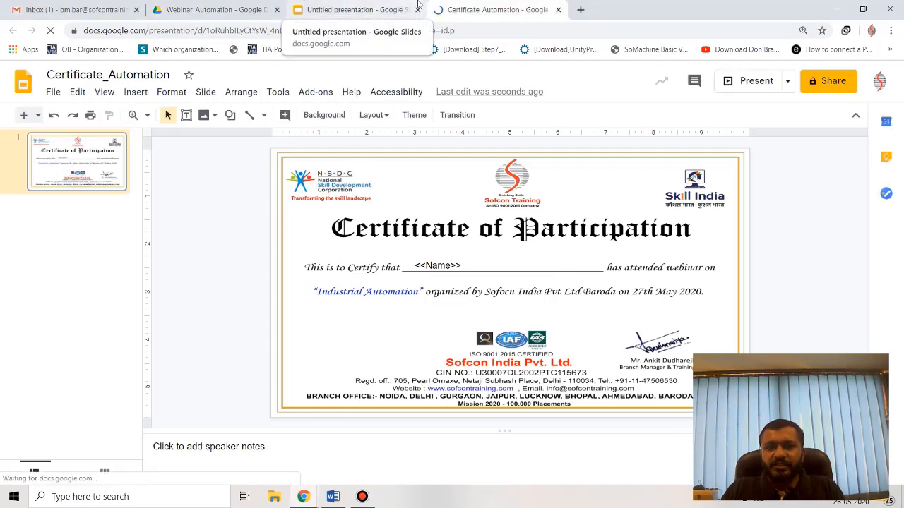
In the original presentation, close the leftover copy dialog and select the <<Name>> placeholder.
left_click(339, 14)
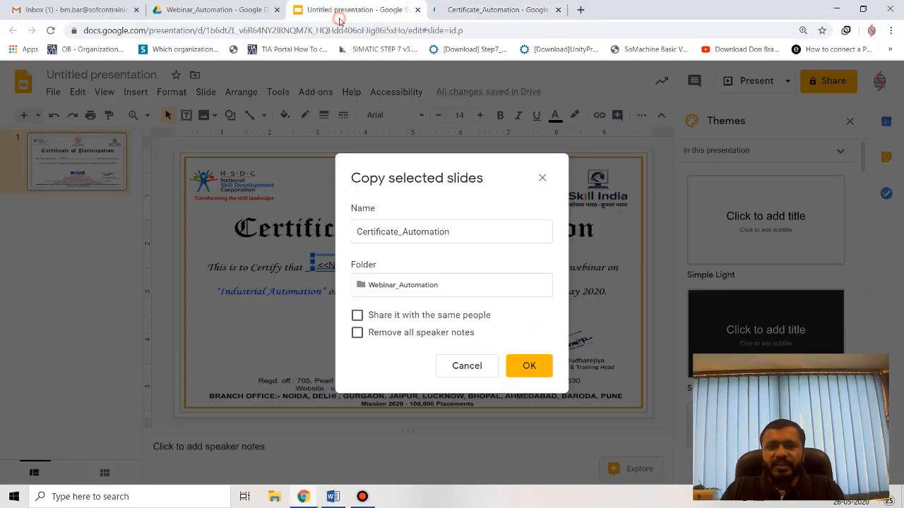
left_click(529, 365)
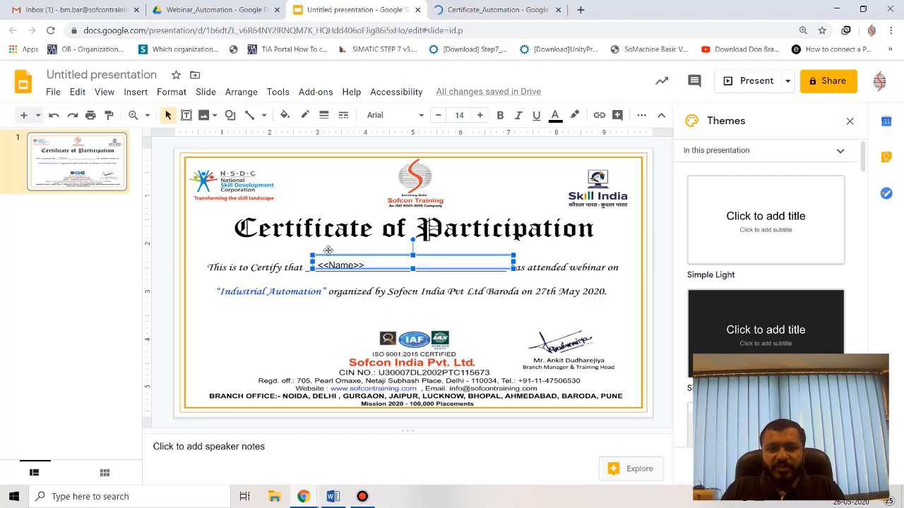
triple_click(364, 265)
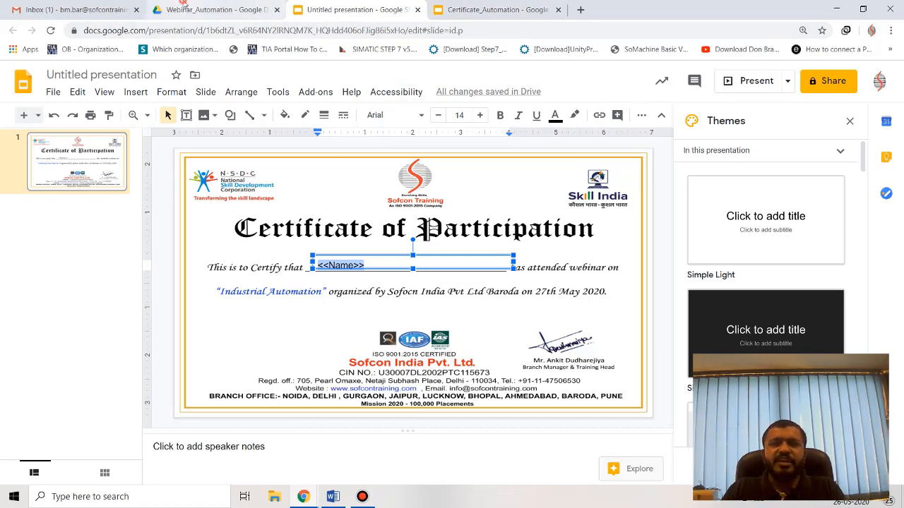
left_click(212, 9)
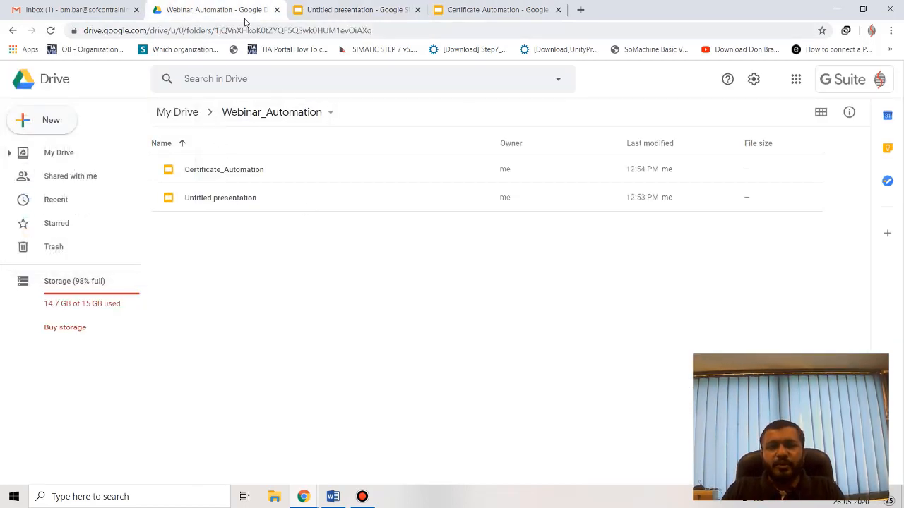
Select Certificate_Automation, review checklist steps 2–3 in Word, and bring up more new-file types.
left_click(223, 175)
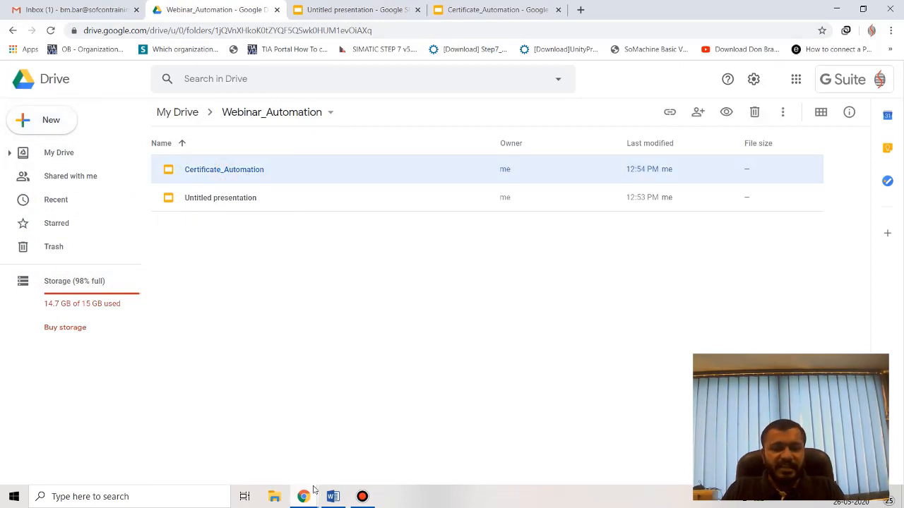
left_click(333, 496)
left_click(403, 204)
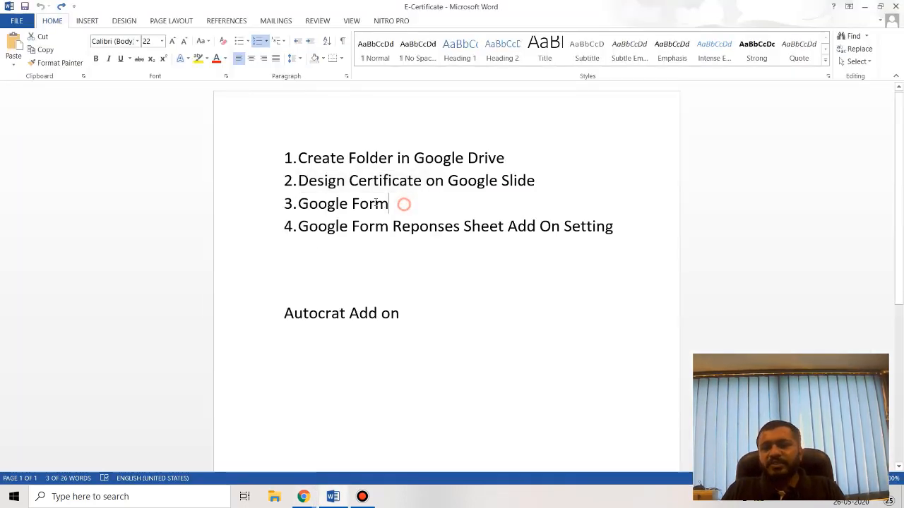
left_click_drag(375, 203, 299, 187)
left_click(304, 497)
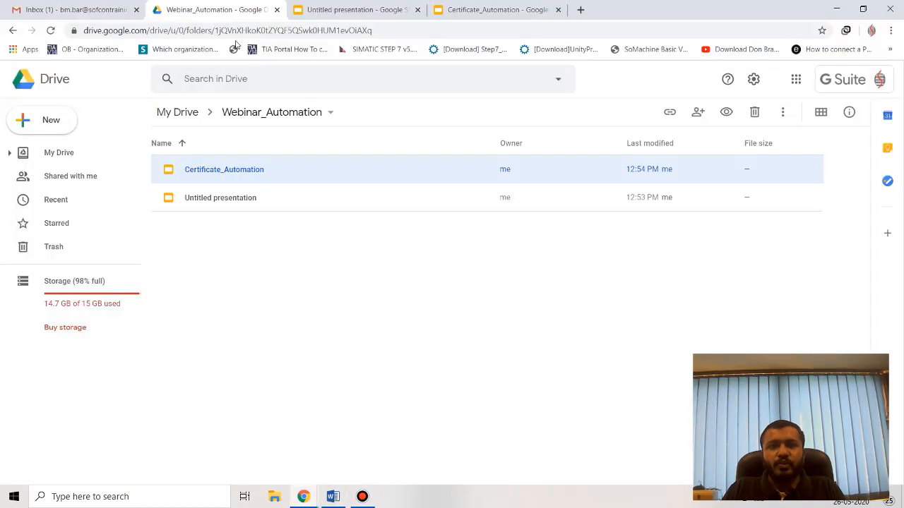
left_click(50, 118)
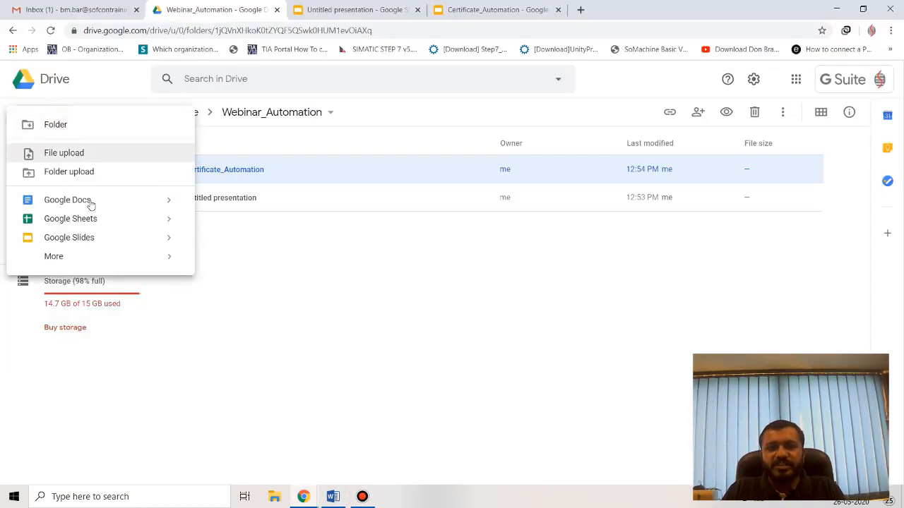
left_click(102, 256)
Create a new Google Form titled 'Webinar on Industrial Automation', correcting the spelling of Industrial.
left_click(271, 274)
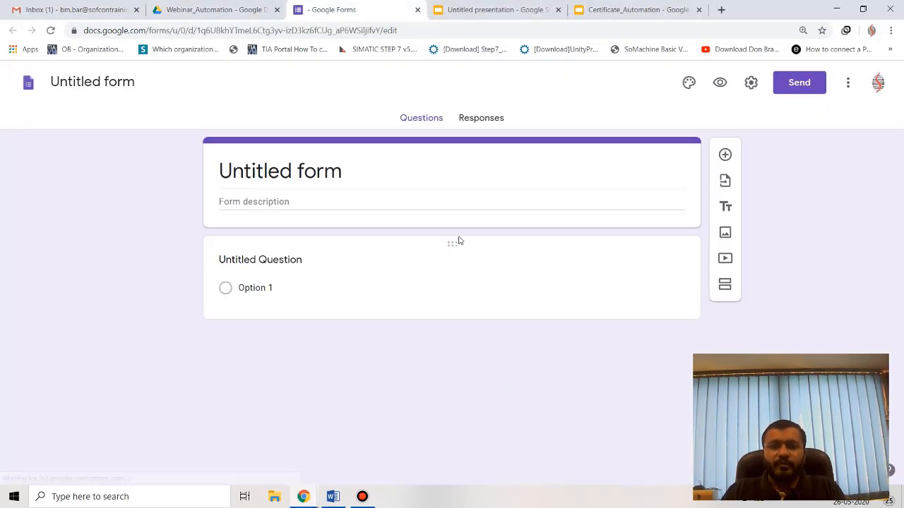
left_click_drag(377, 174, 220, 172)
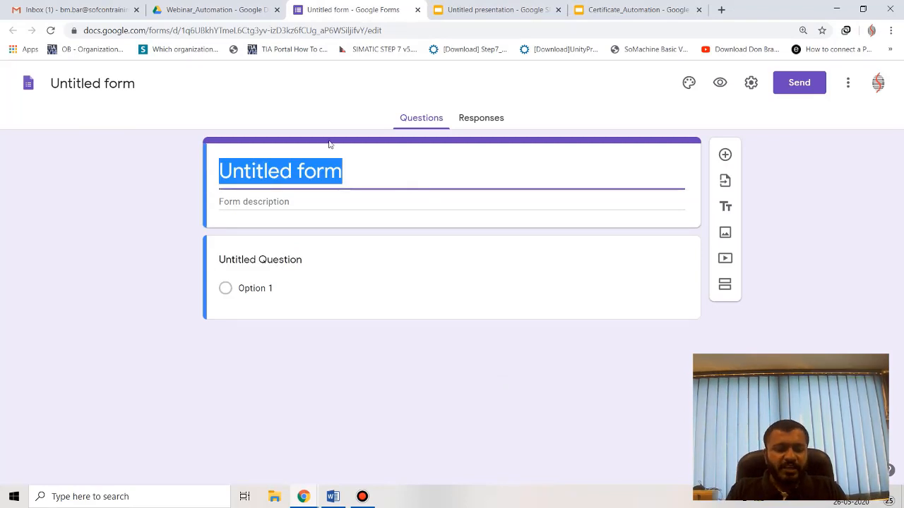
type("Weninar o")
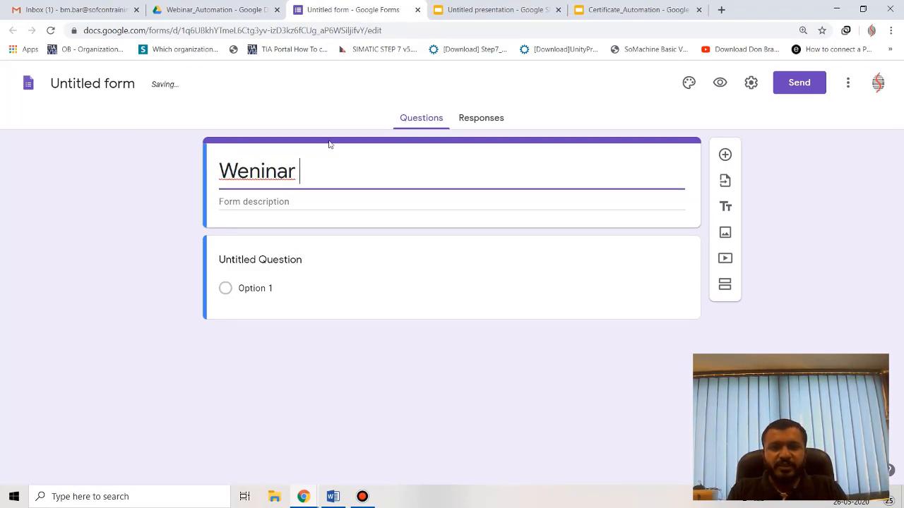
key("BackSpace")
key("BackSpace")
key("BackSpace")
key("BackSpace")
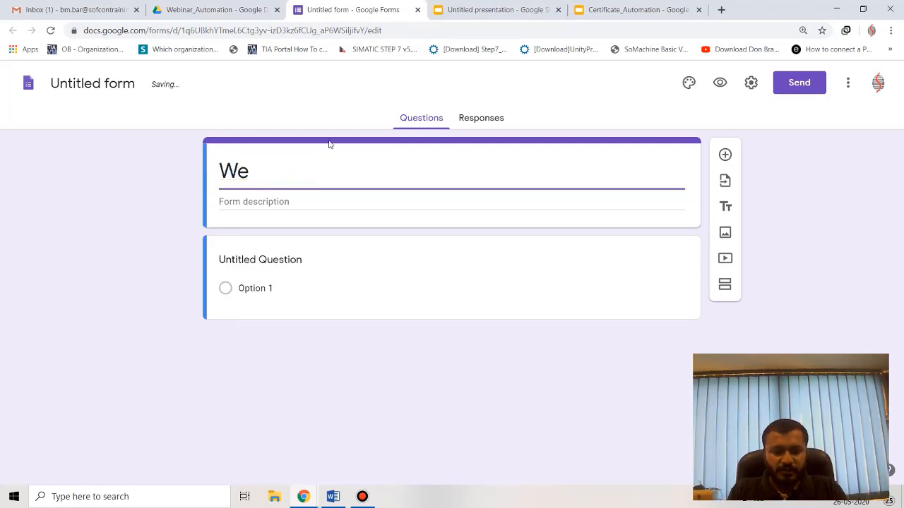
type("binar on ")
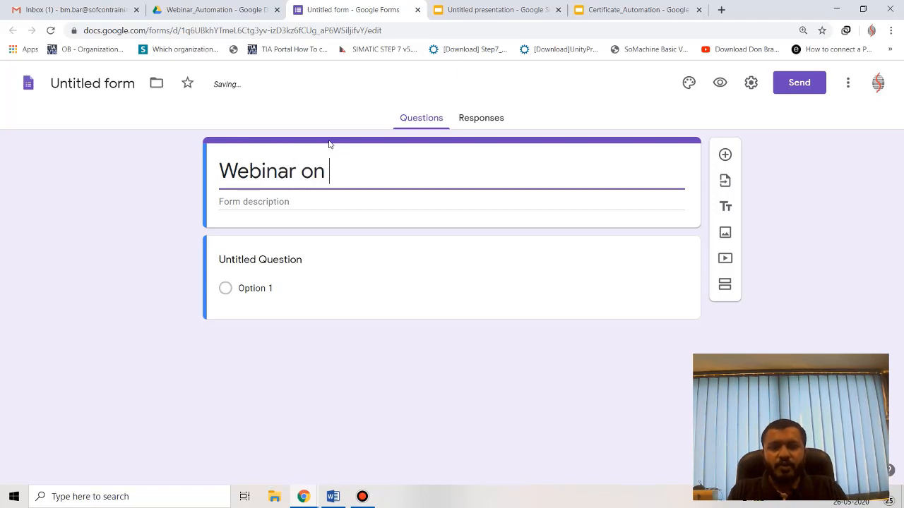
type("Indu")
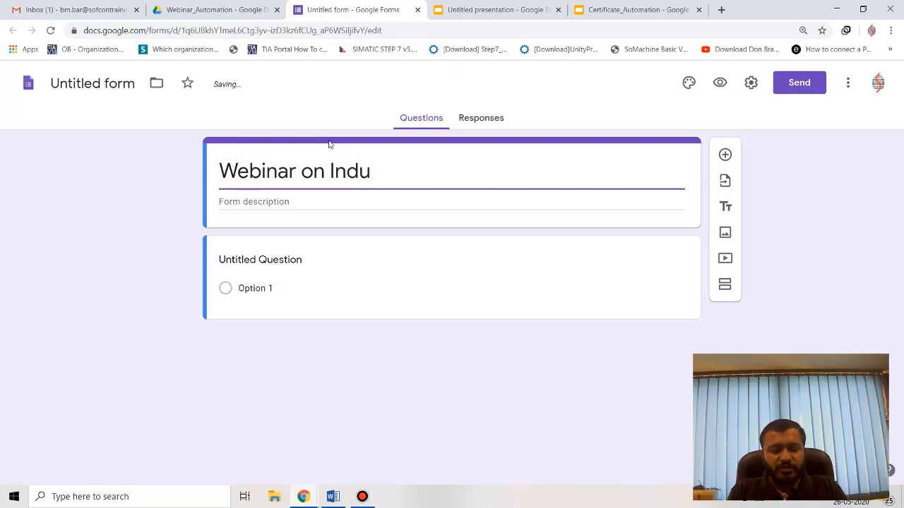
type("tra")
key("BackSpace")
type("i")
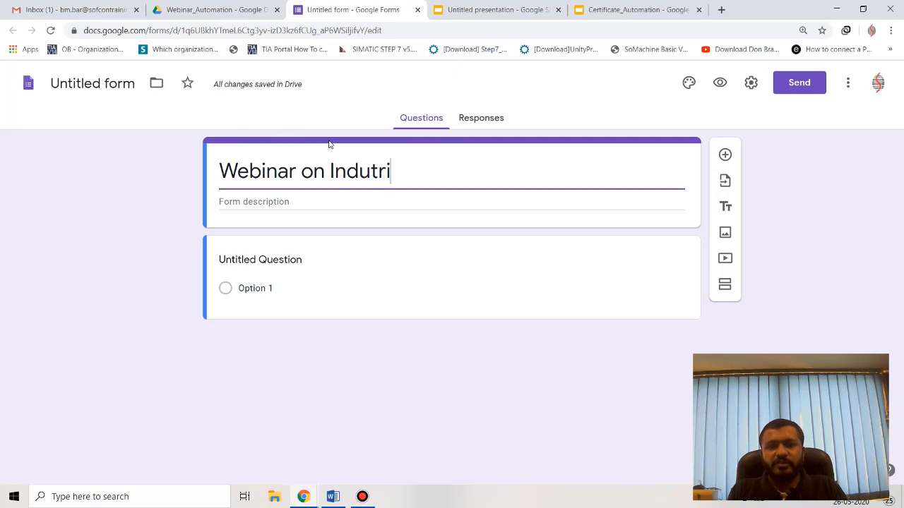
type("al")
right_click(377, 177)
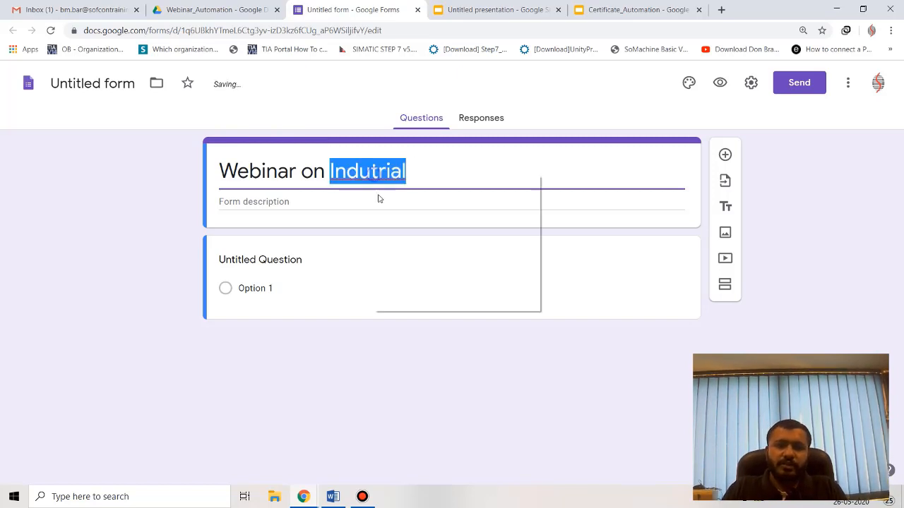
left_click(414, 185)
type("Automation")
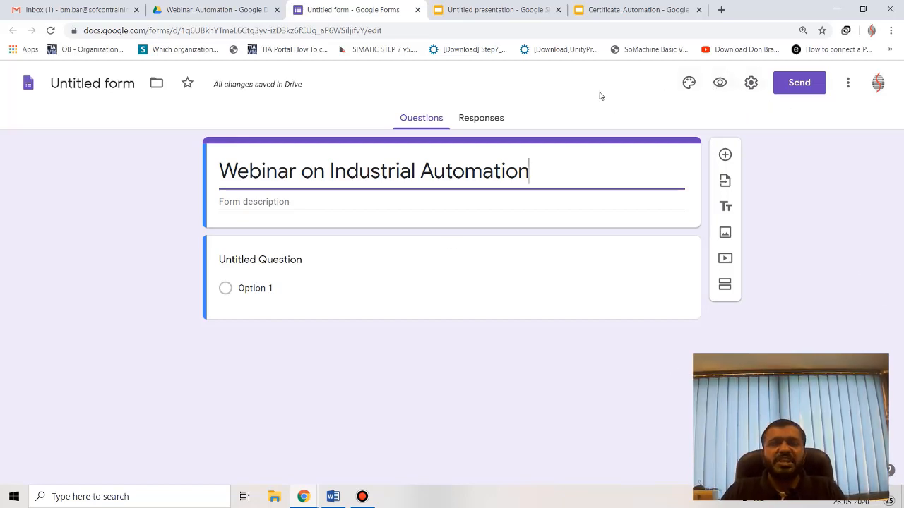
Turn on email address collection and turn off the organisation-only restriction, then save the settings.
left_click(750, 84)
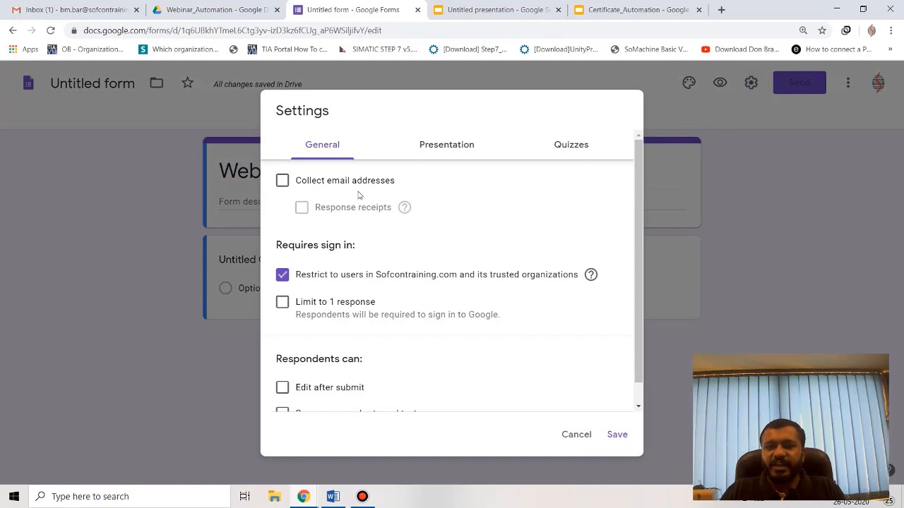
left_click(280, 180)
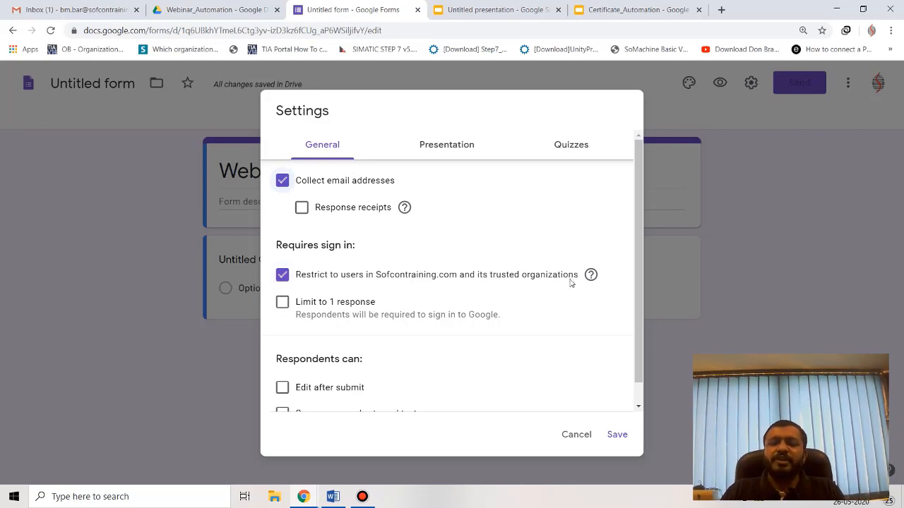
left_click(285, 276)
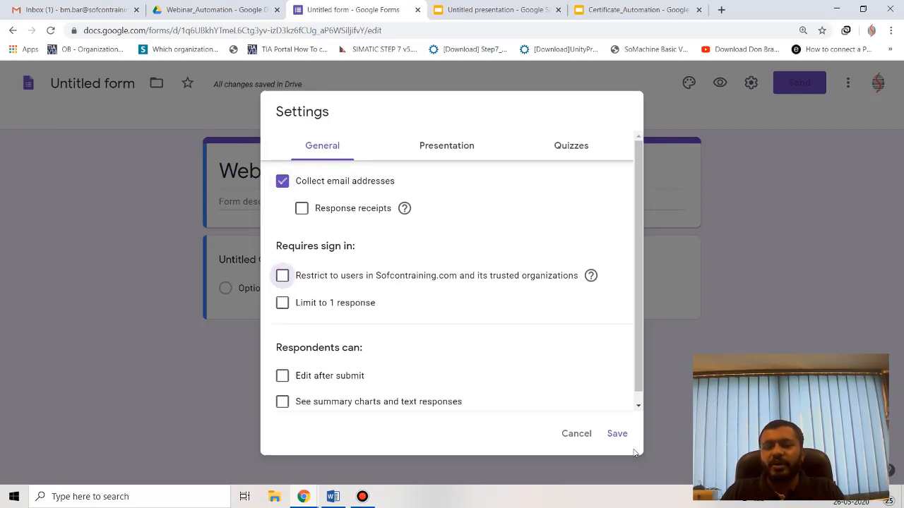
left_click(615, 437)
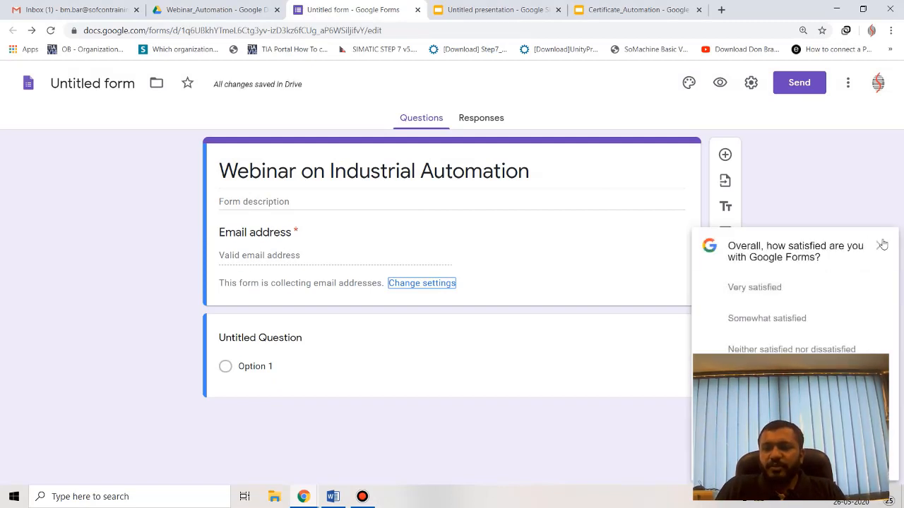
Retitle the first question 'Name' and make it required.
left_click(880, 246)
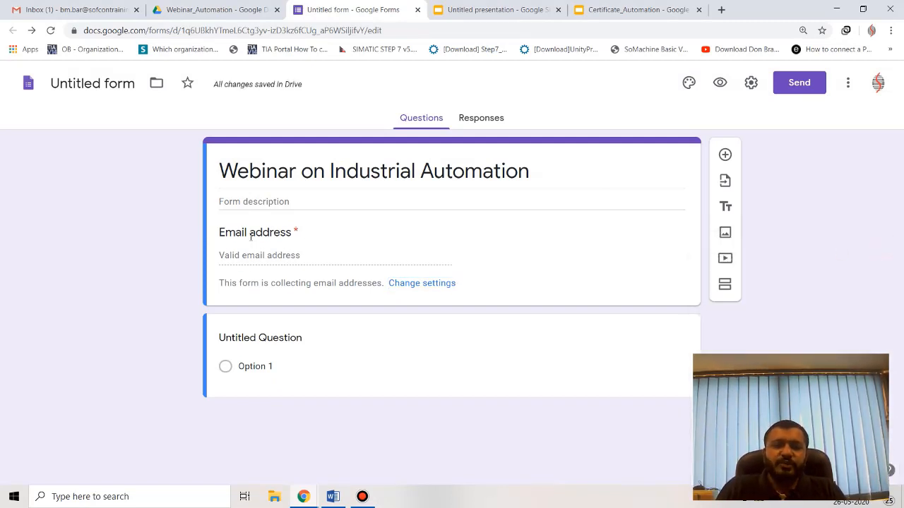
left_click(282, 340)
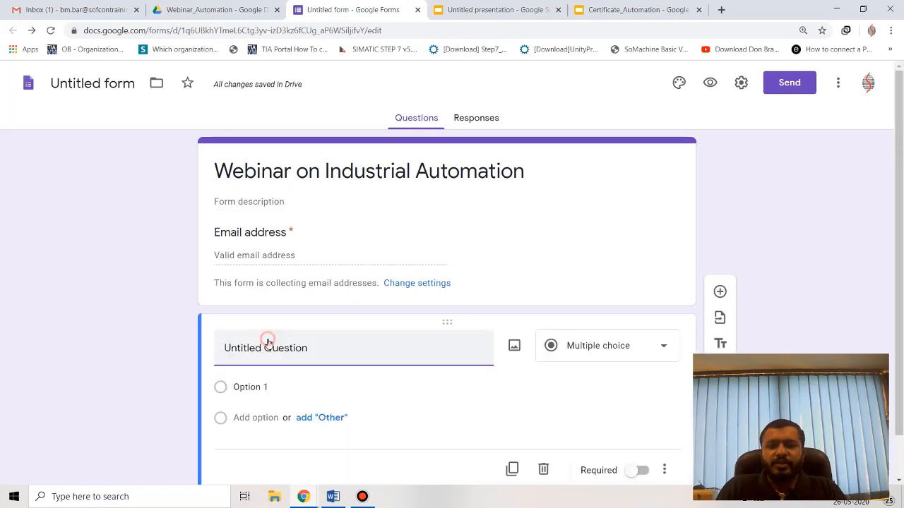
left_click(322, 349)
type("Name")
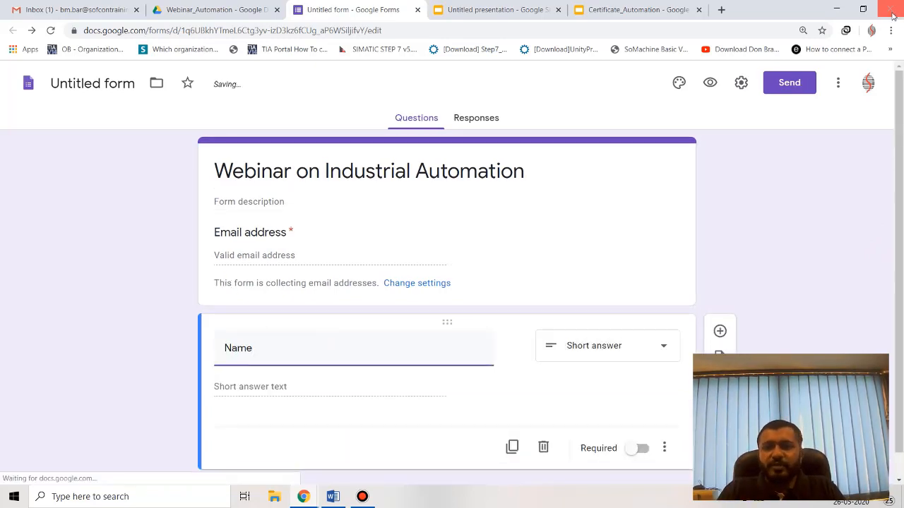
left_click(597, 9)
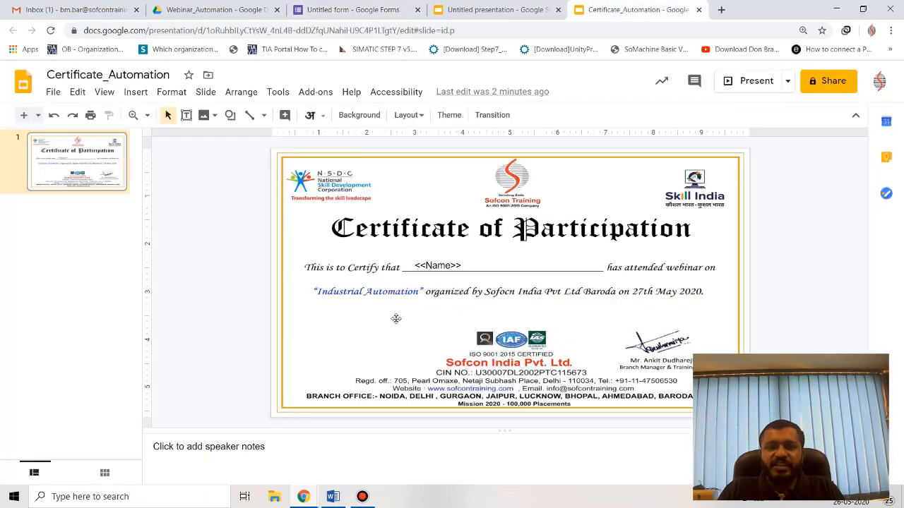
left_click(338, 7)
key("BackSpace")
key("BackSpace")
key("BackSpace")
key("BackSpace")
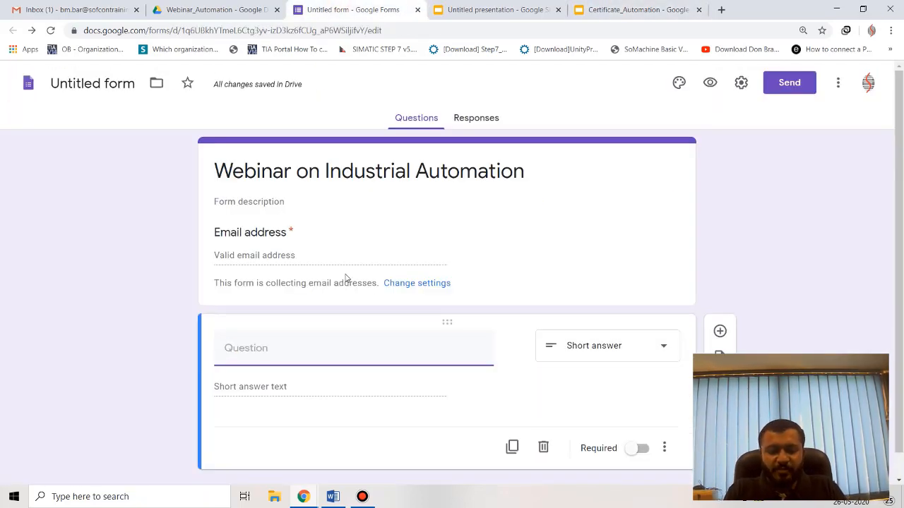
type("Full")
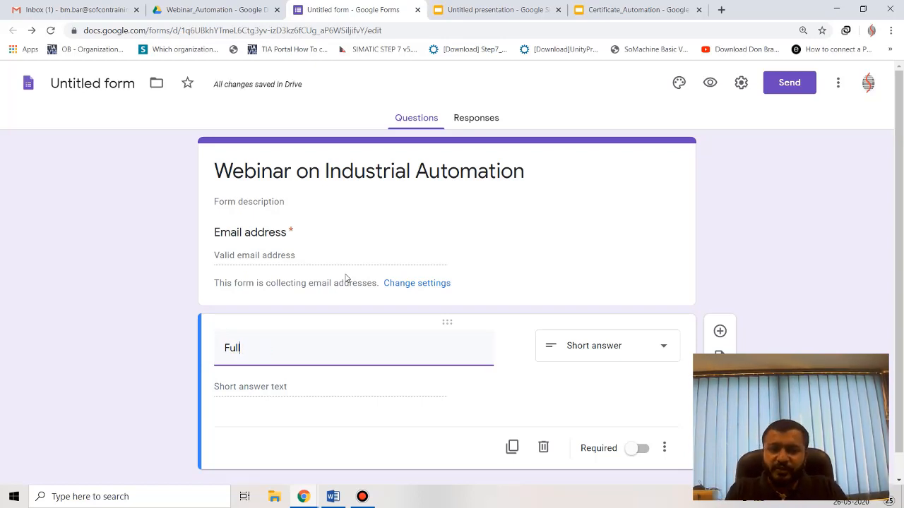
key("BackSpace")
type("me")
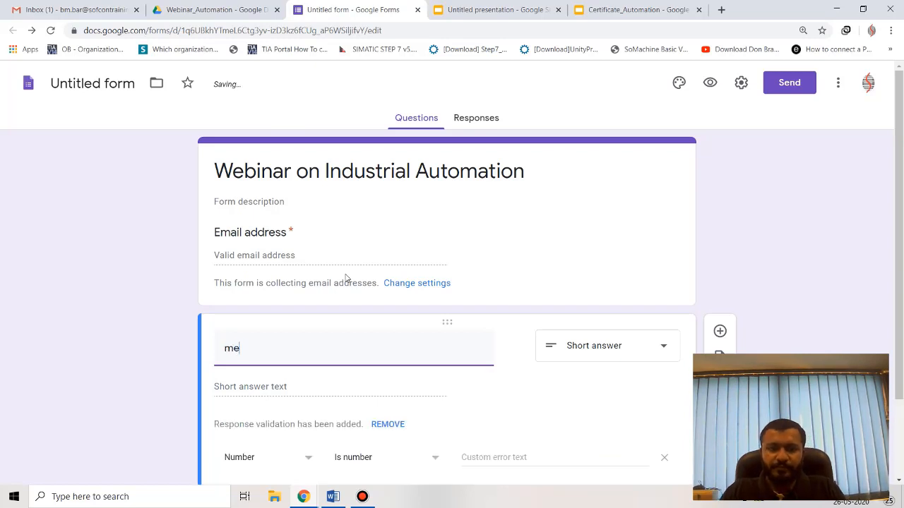
type("Na")
key("BackSpace")
key("BackSpace")
key("BackSpace")
key("BackSpace")
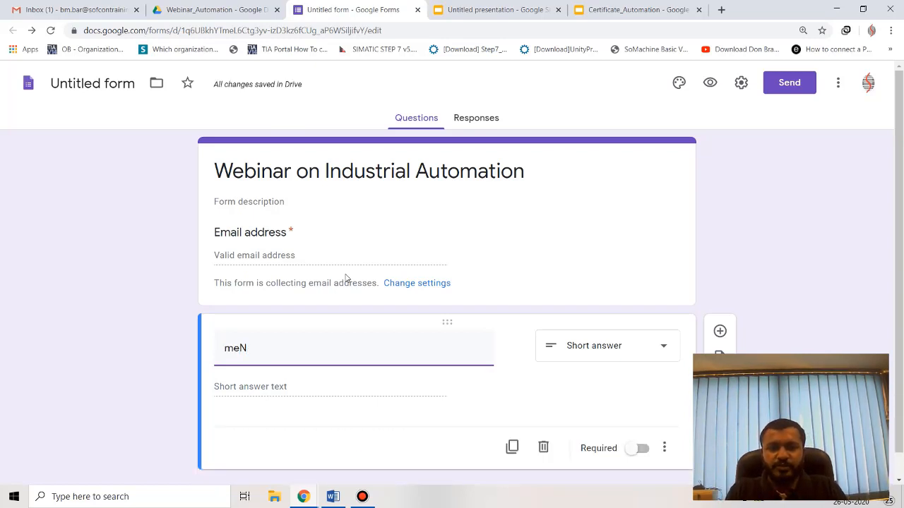
type("me")
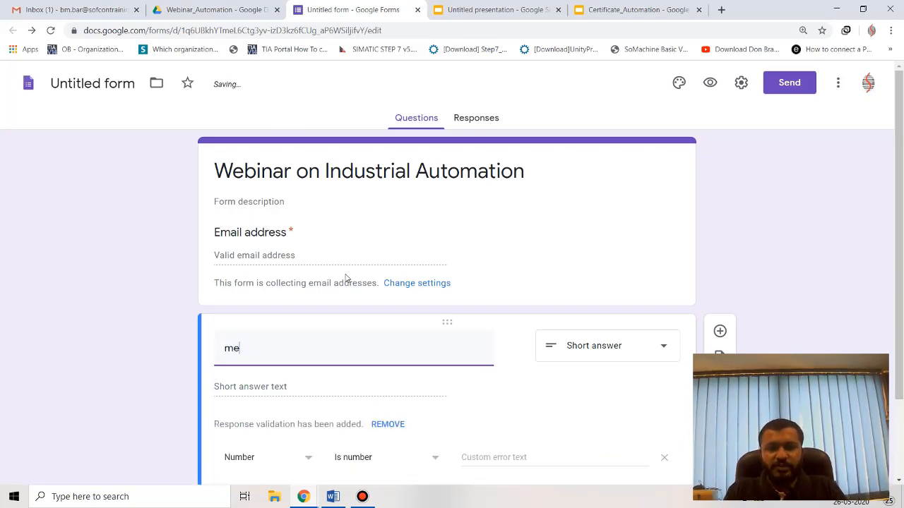
key("BackSpace")
key("BackSpace")
type("Name")
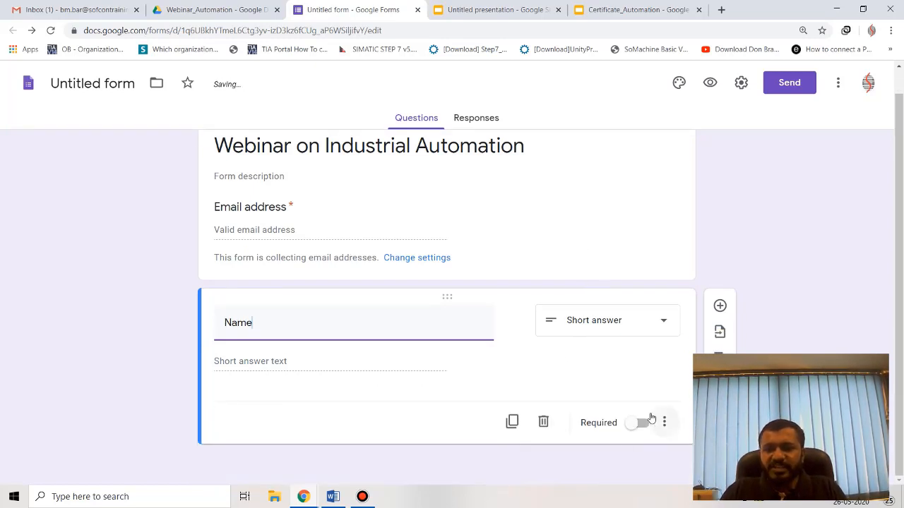
left_click(642, 422)
Duplicate the Name question into College Name and Number questions.
left_click(512, 421)
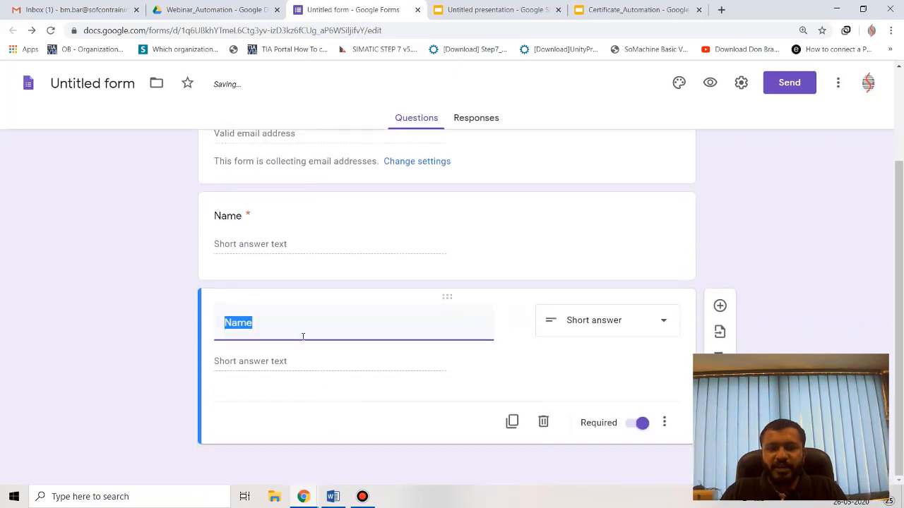
type("Cole")
key("BackSpace")
key("BackSpace")
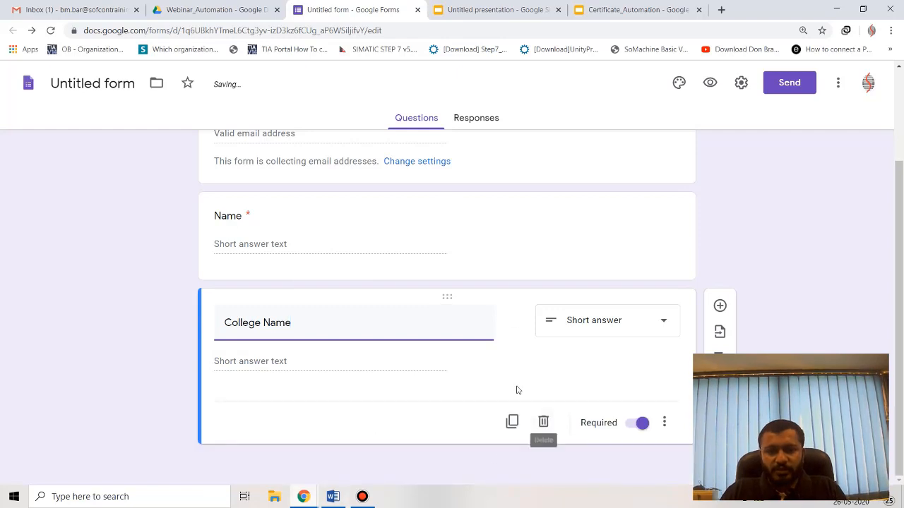
left_click(511, 421)
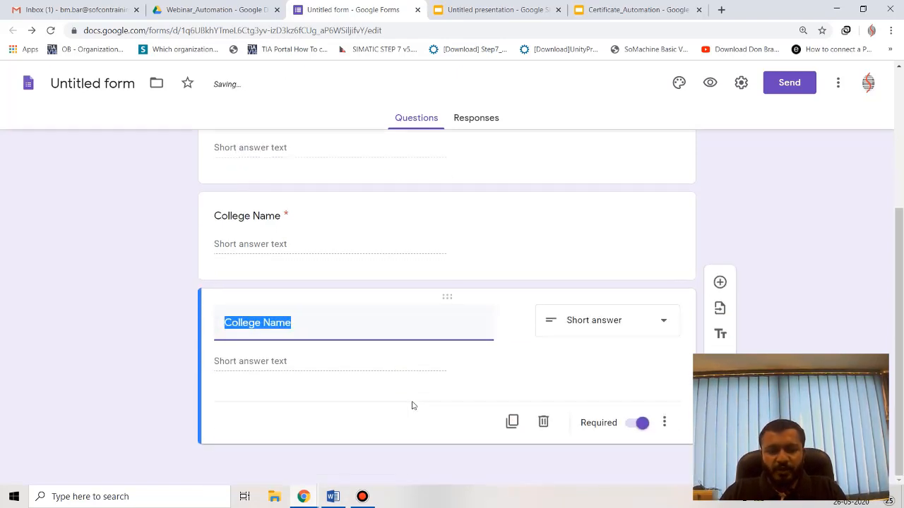
type("Number")
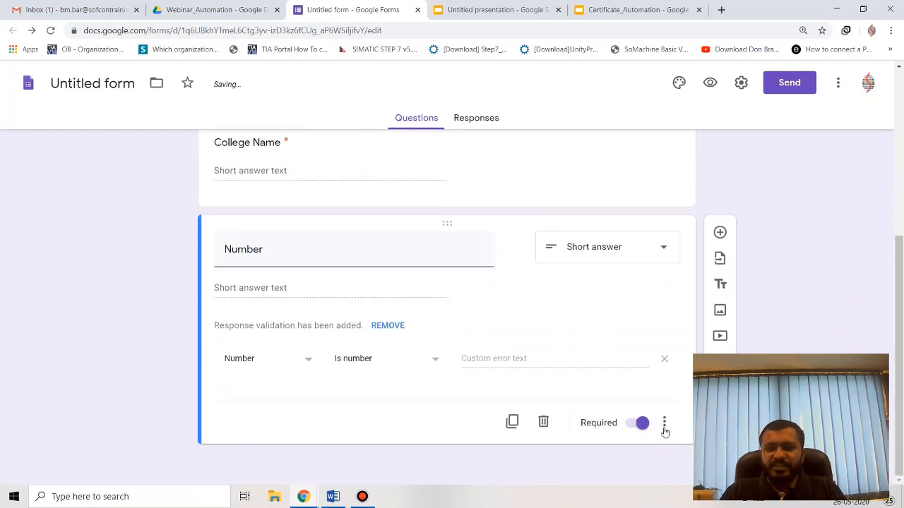
scroll(784, 231, "up", 4)
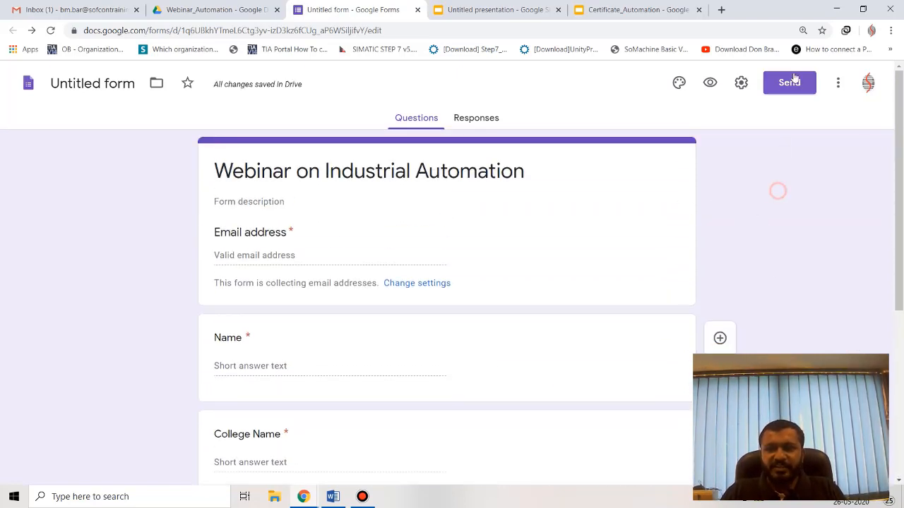
left_click(707, 86)
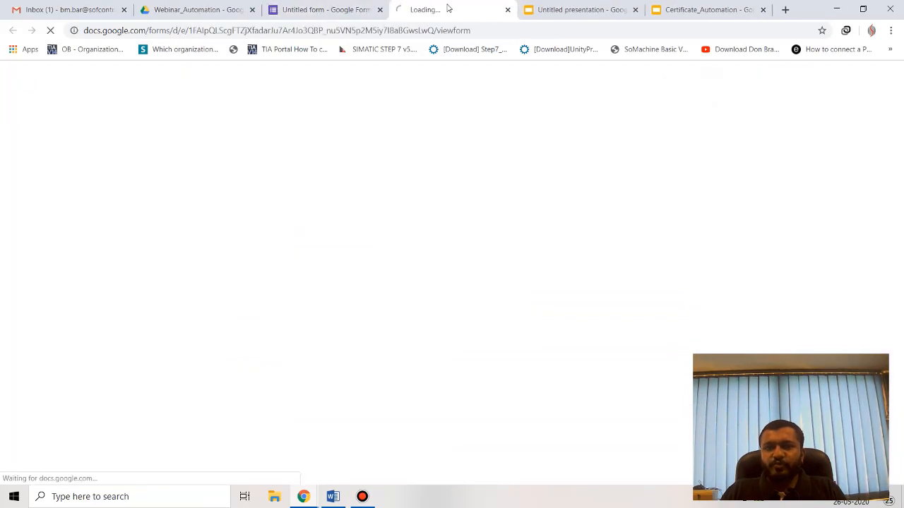
scroll(318, 212, "down", 3)
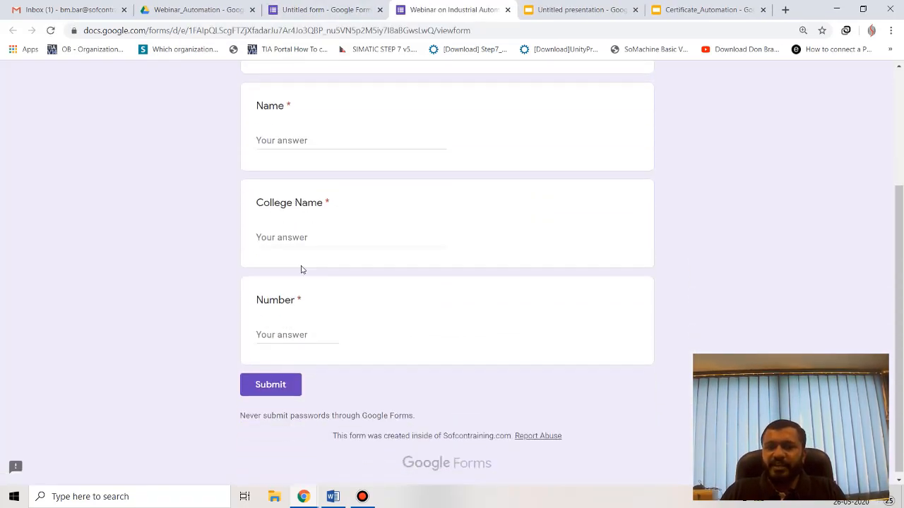
scroll(400, 287, "up", 2)
left_click(506, 9)
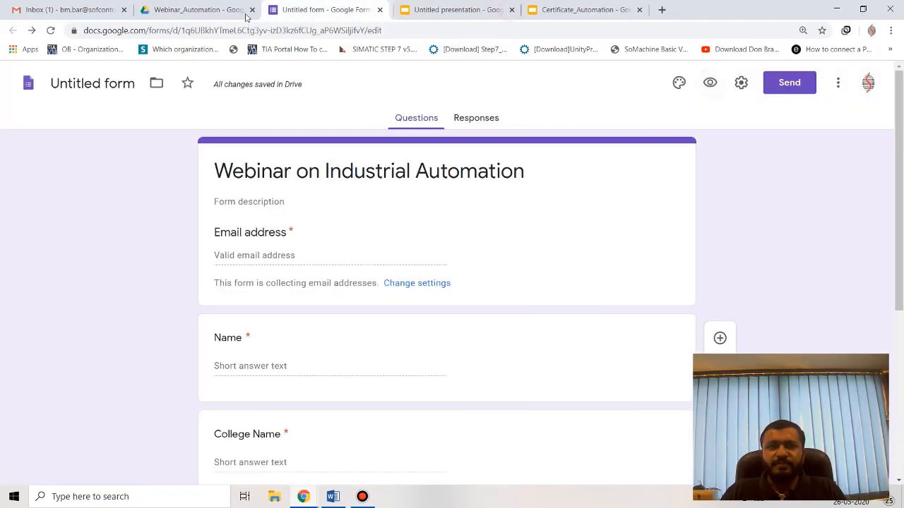
left_click(332, 496)
left_click(370, 250)
left_click_drag(353, 225, 505, 224)
left_click(303, 496)
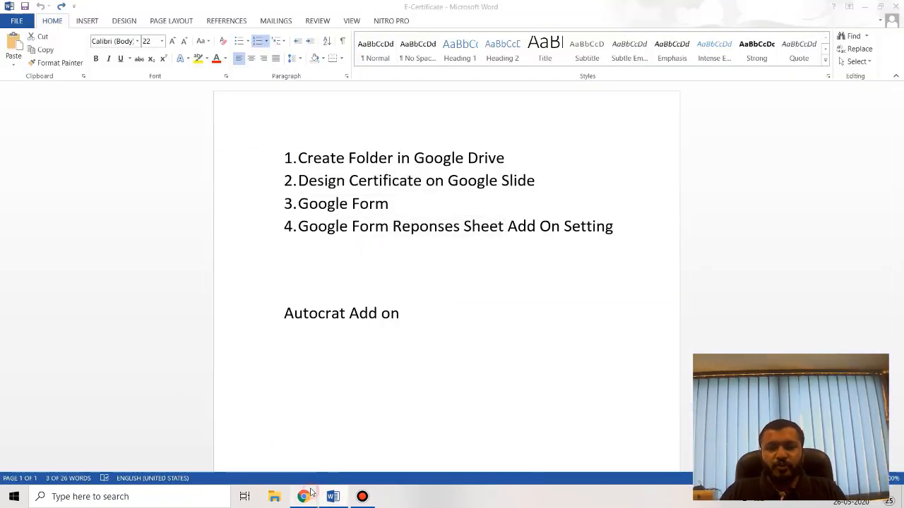
left_click(264, 443)
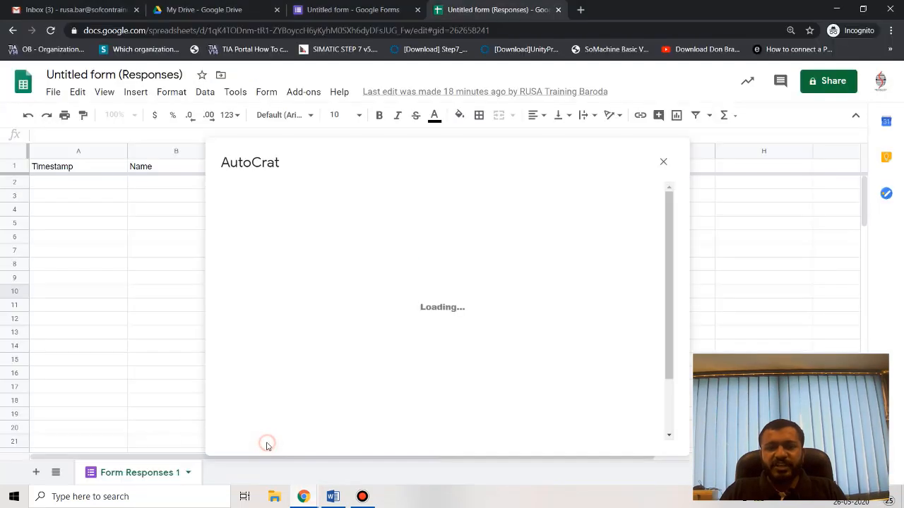
left_click(299, 497)
left_click(367, 438)
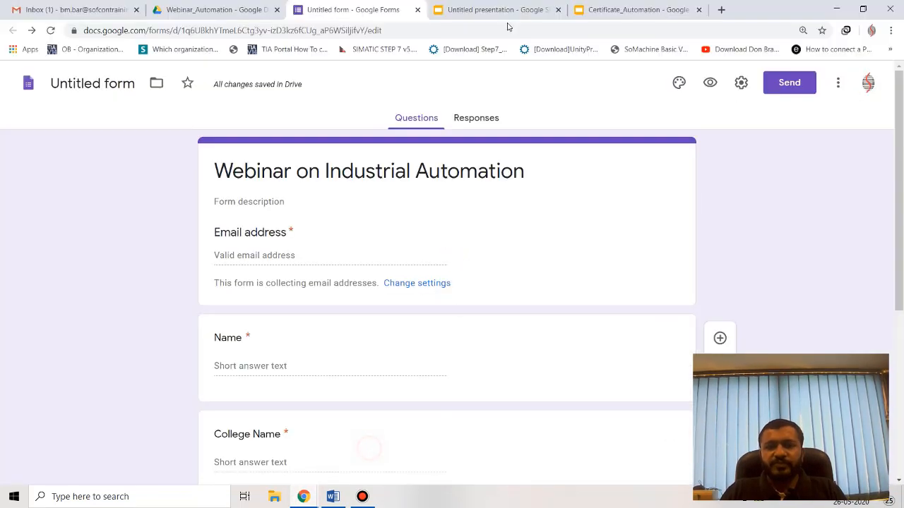
Link the form's responses to a new Untitled form (Responses) spreadsheet and switch to it.
left_click(473, 117)
mouse_move(313, 498)
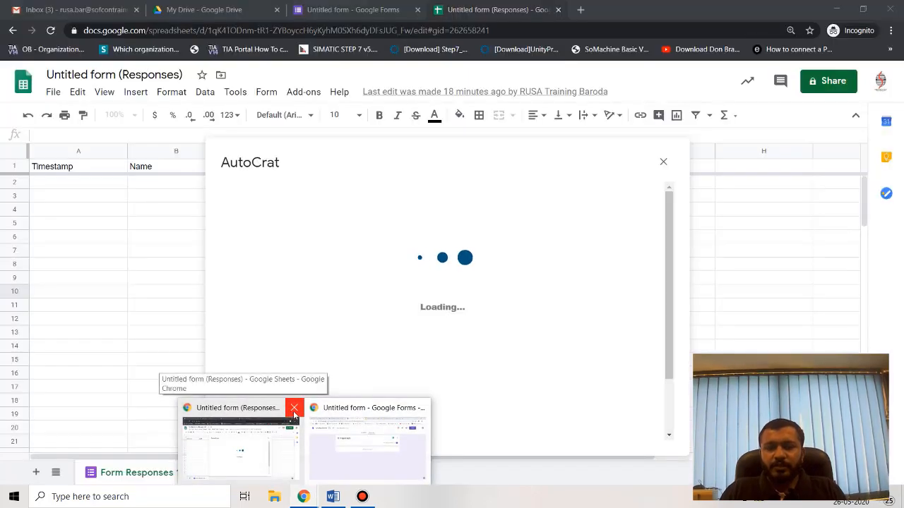
left_click(294, 410)
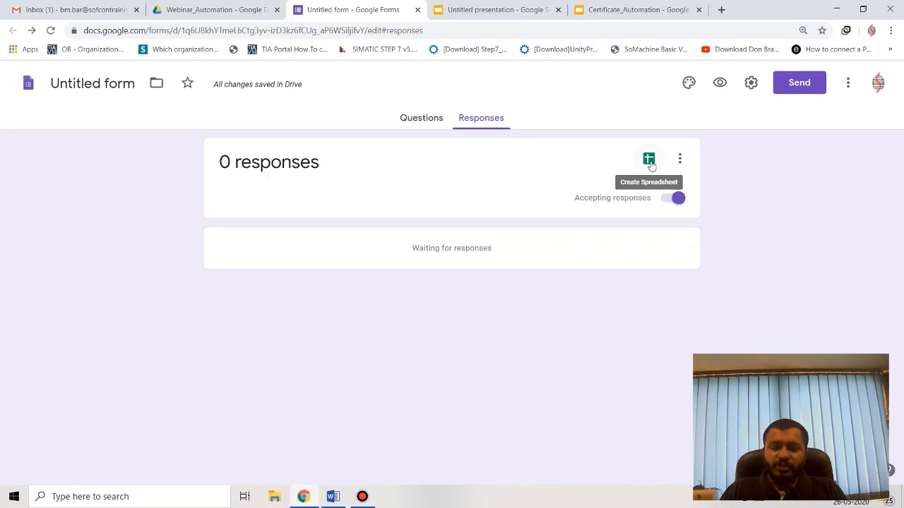
left_click(649, 160)
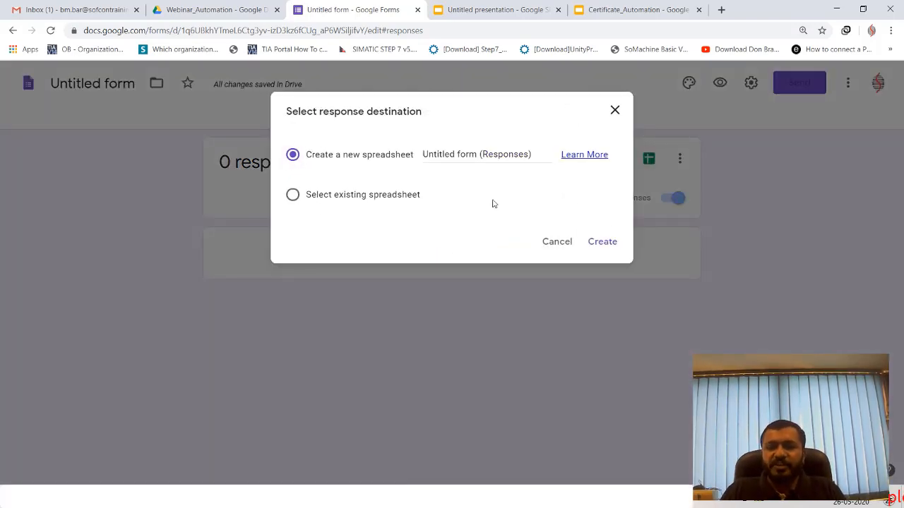
left_click(604, 247)
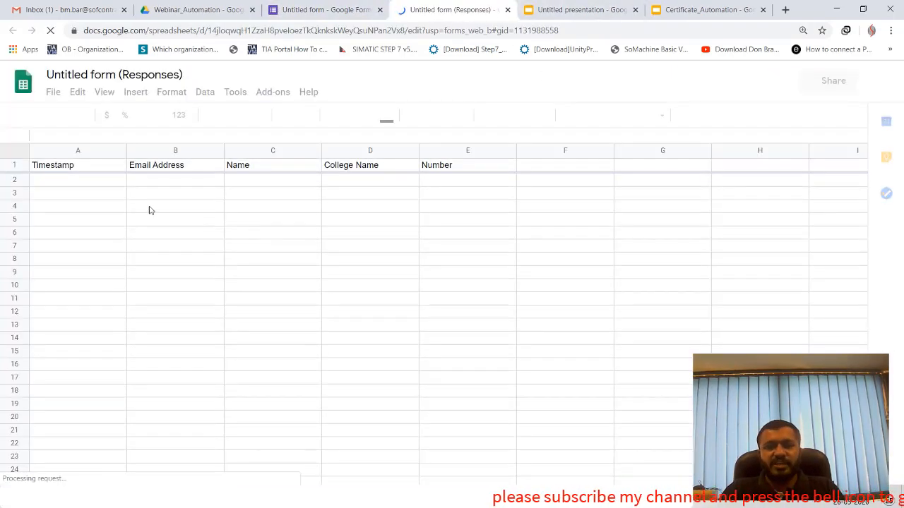
left_click(321, 9)
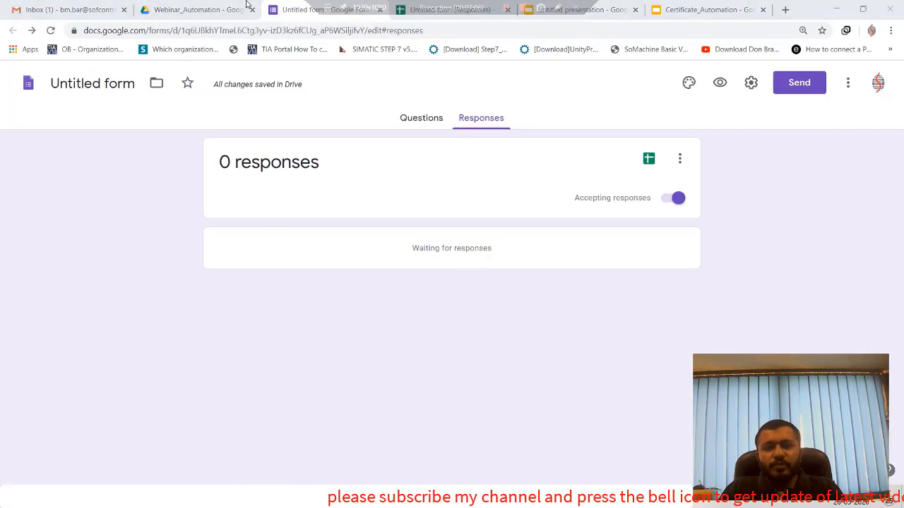
left_click(423, 119)
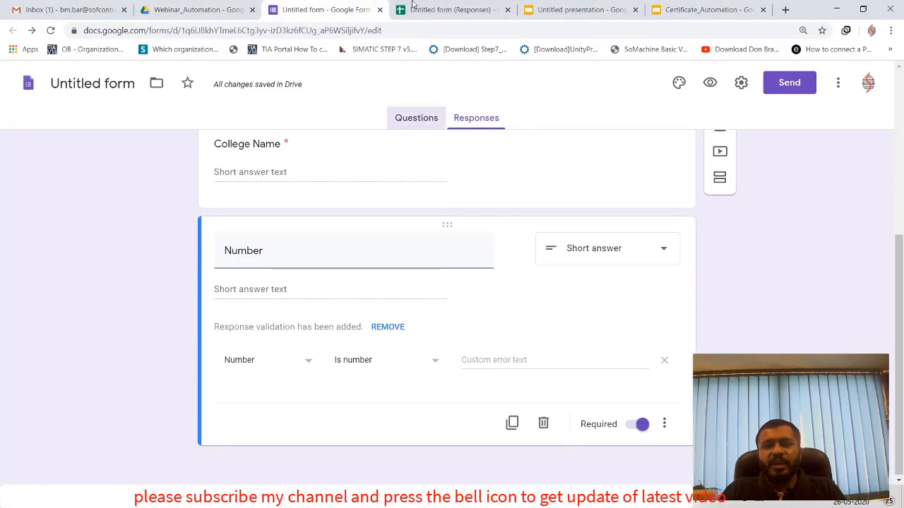
left_click(413, 6)
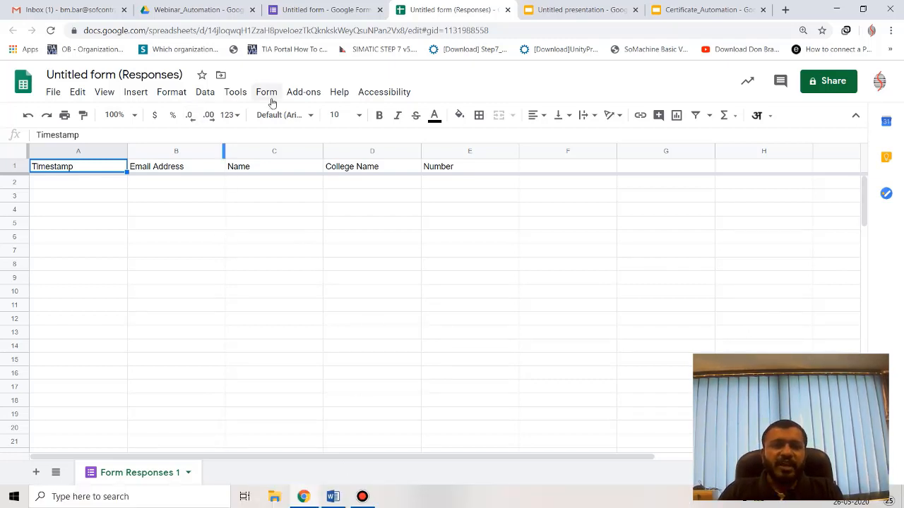
Search the add-on Marketplace for 'auto' and open the Autocrat add-on's details.
left_click(302, 96)
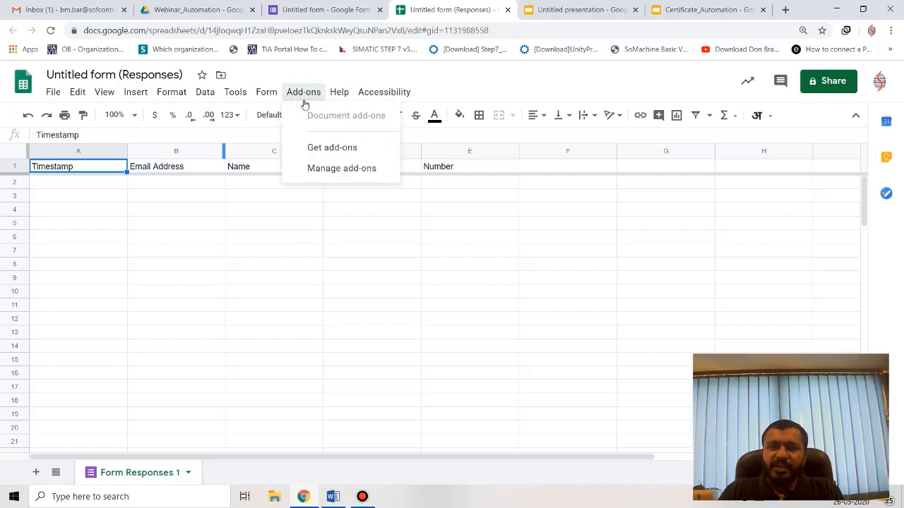
left_click(333, 149)
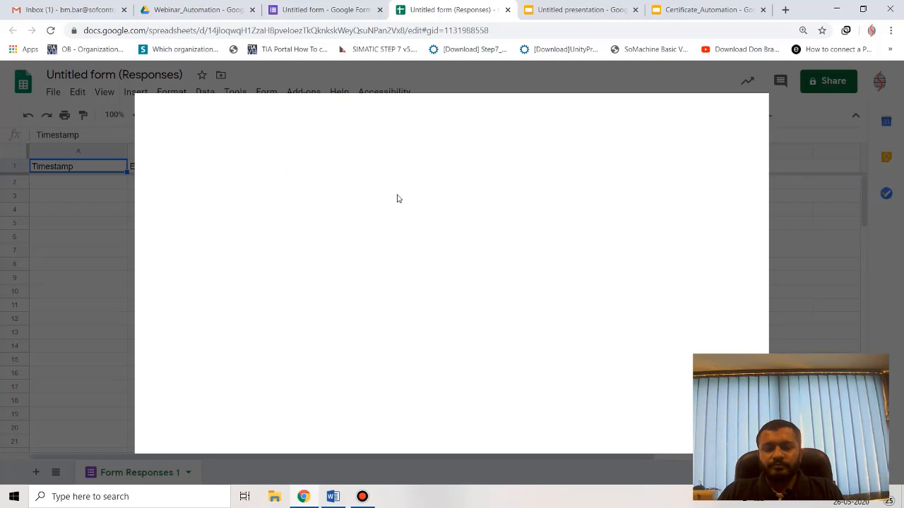
left_click(530, 115)
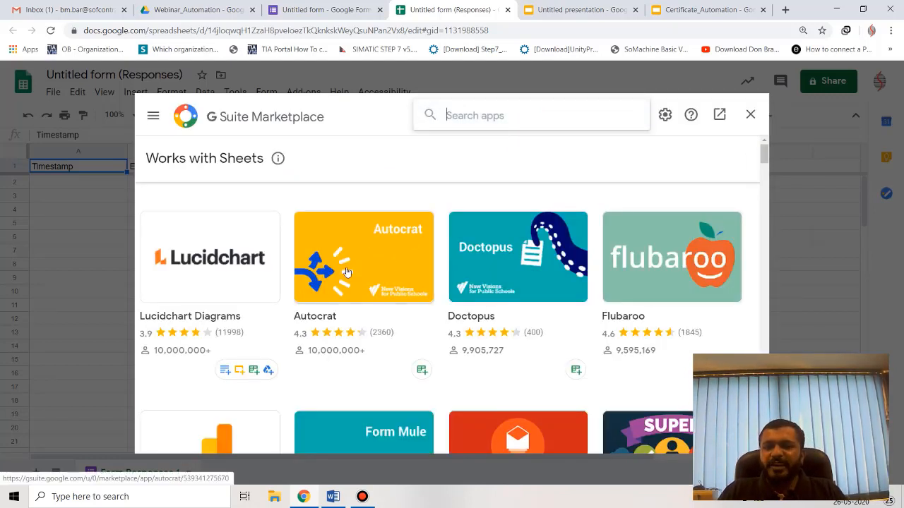
type("autoc")
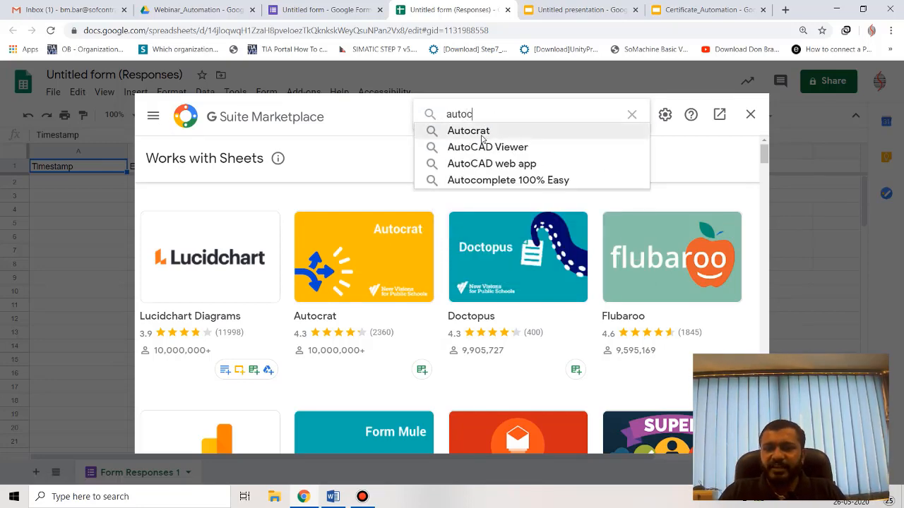
left_click(485, 135)
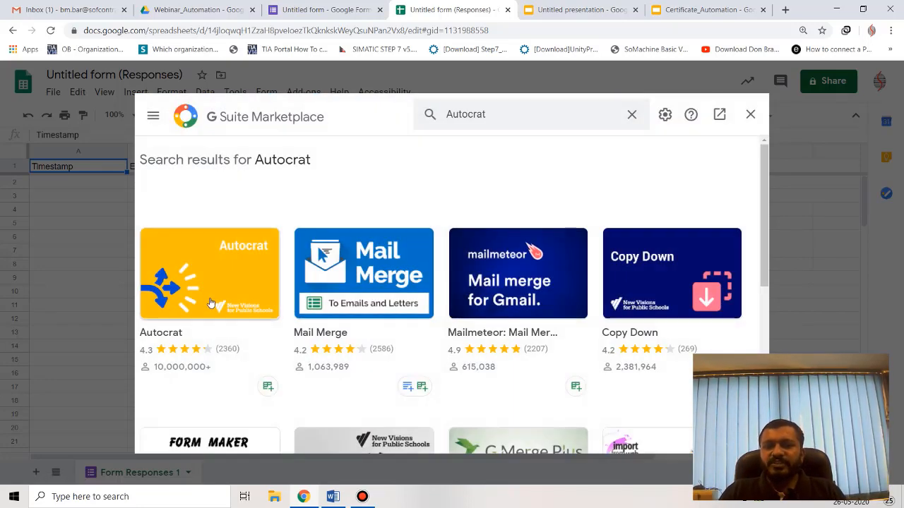
left_click(210, 301)
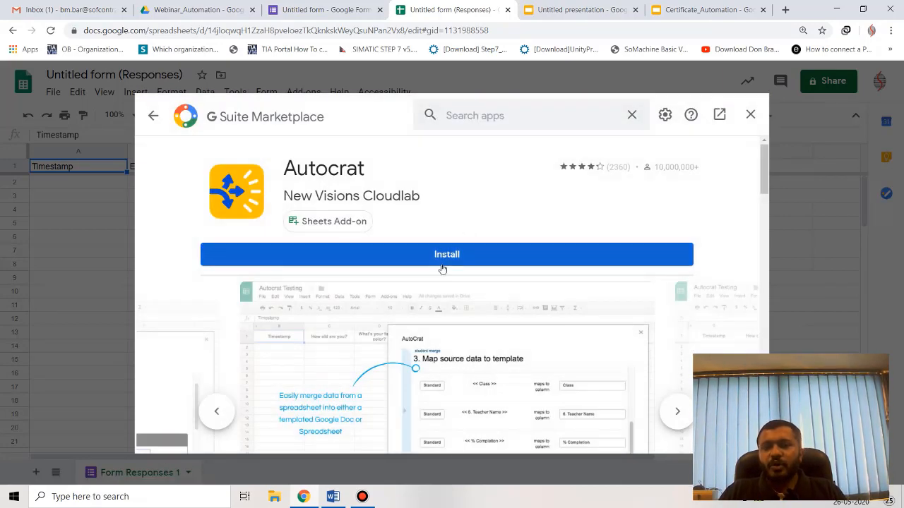
Install Autocrat with the work account, grant its permissions, and close the Marketplace.
left_click(452, 254)
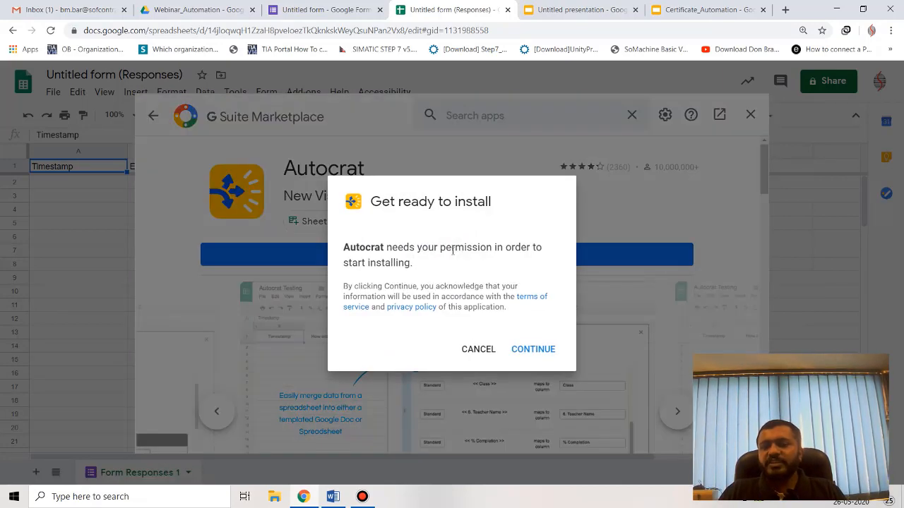
left_click(530, 350)
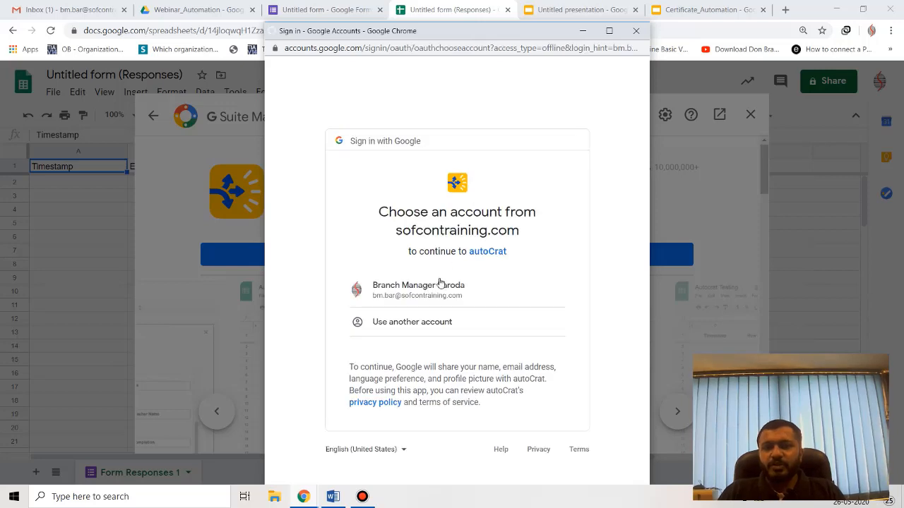
left_click(427, 299)
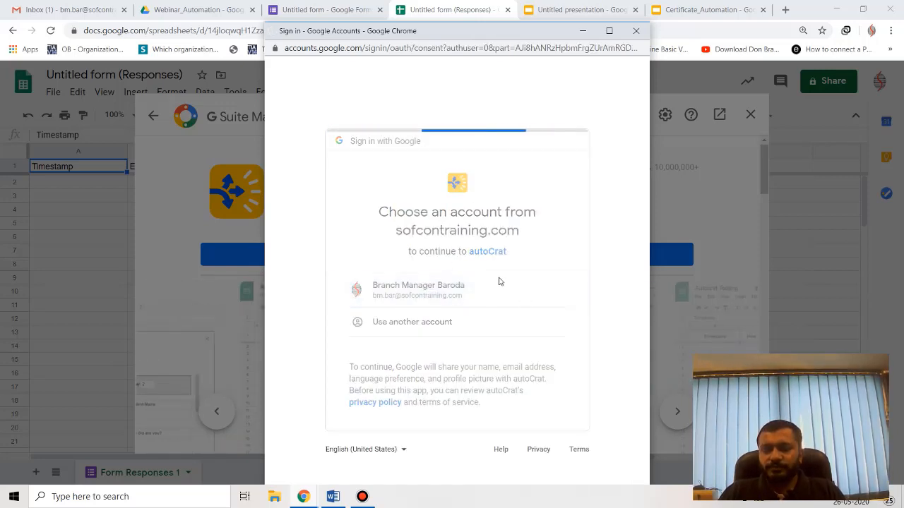
scroll(498, 293, "down", 2)
scroll(498, 296, "down", 3)
left_click(534, 419)
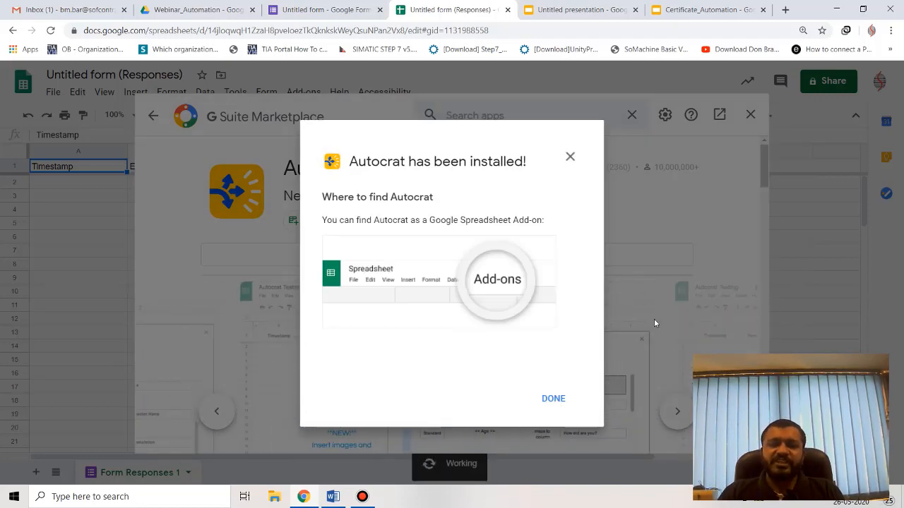
left_click(554, 399)
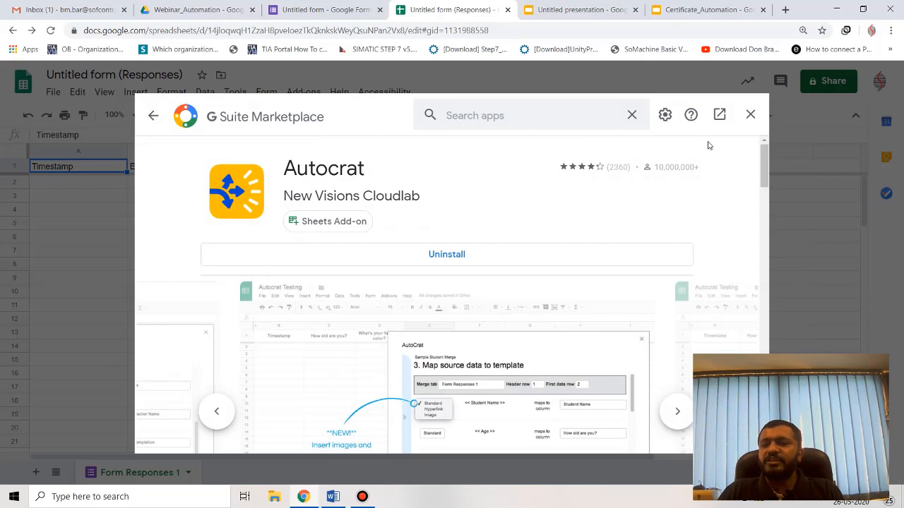
left_click(750, 114)
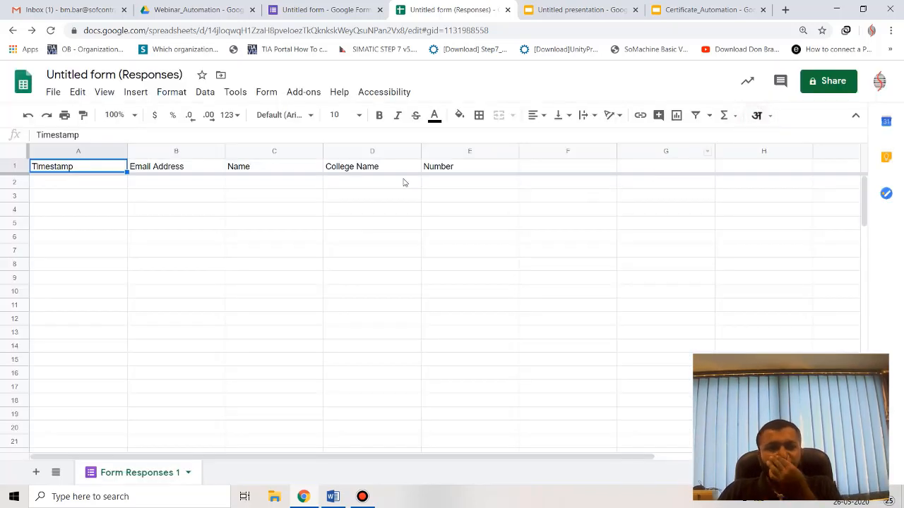
Launch Autocrat from the Add-ons menu and start a new merge job.
left_click(314, 92)
mouse_move(333, 159)
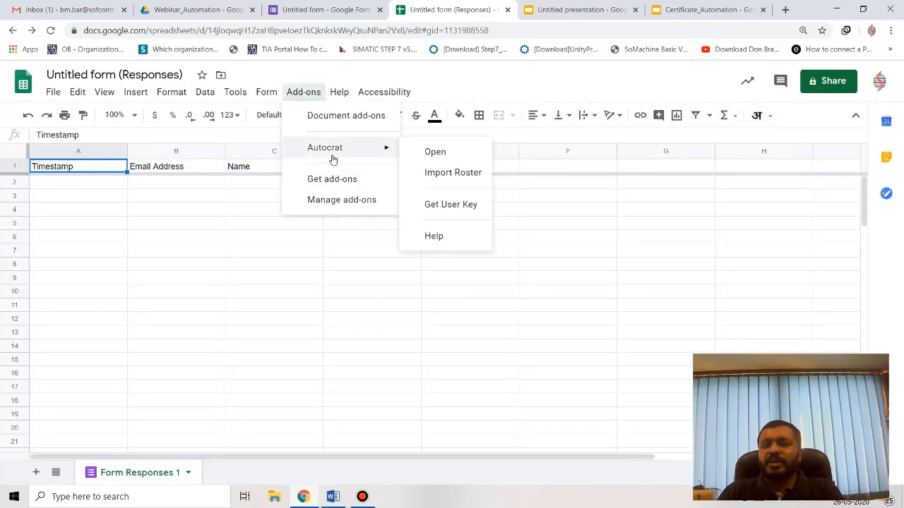
left_click(234, 297)
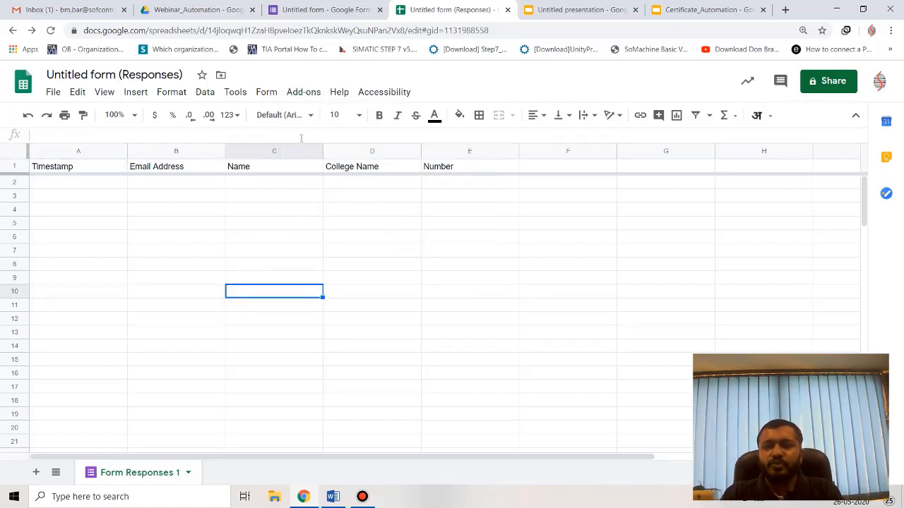
left_click(308, 93)
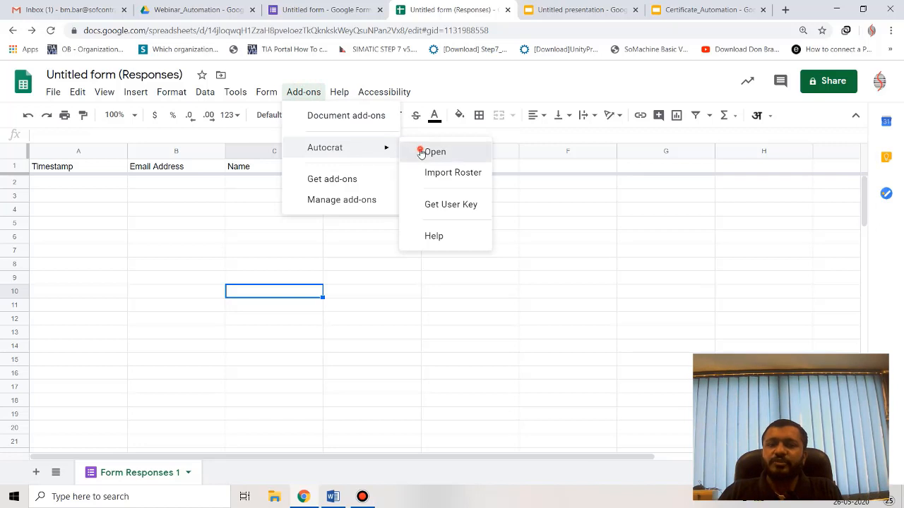
left_click(422, 152)
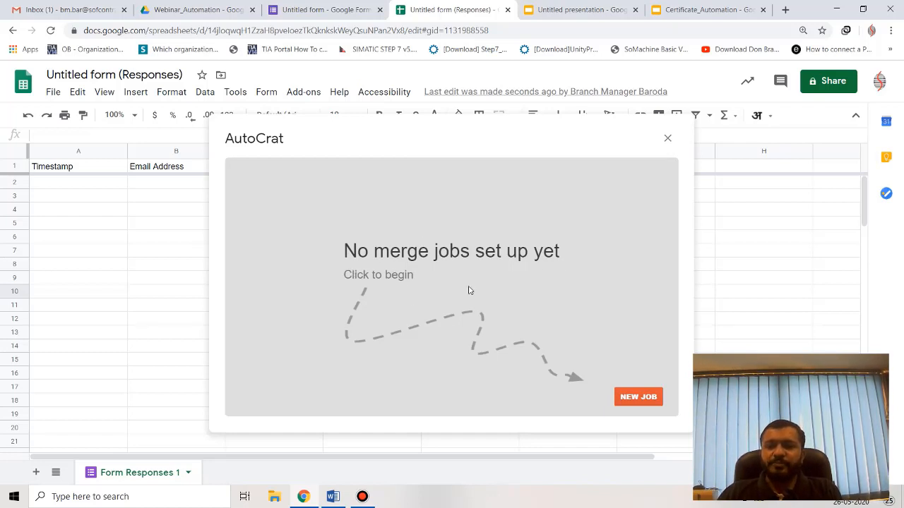
left_click(633, 399)
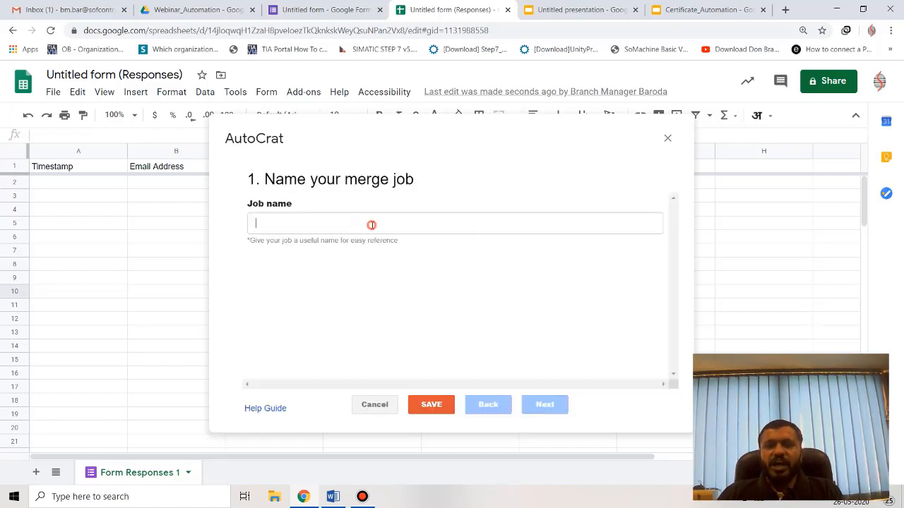
Name the merge job 'Webinar_Certificate_Sent Box' and continue to template selection.
left_click(371, 224)
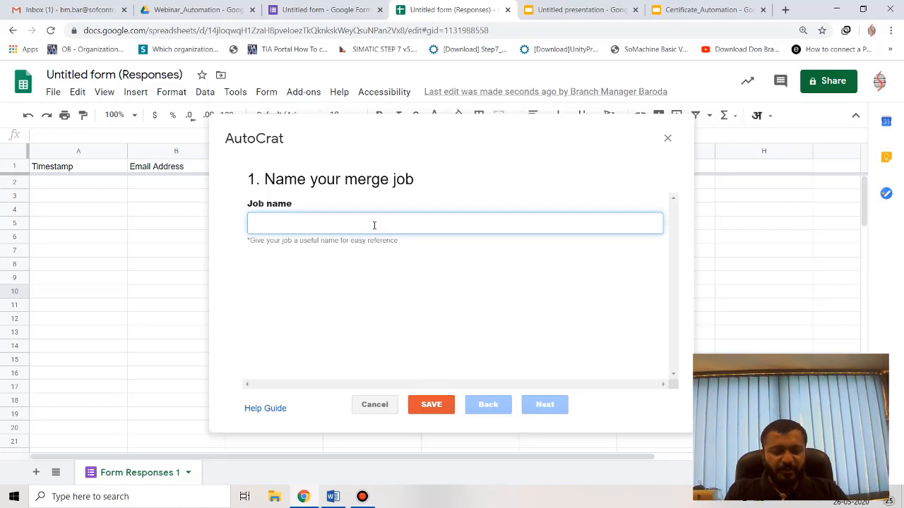
type("Webinar_Certificate_Sent Box")
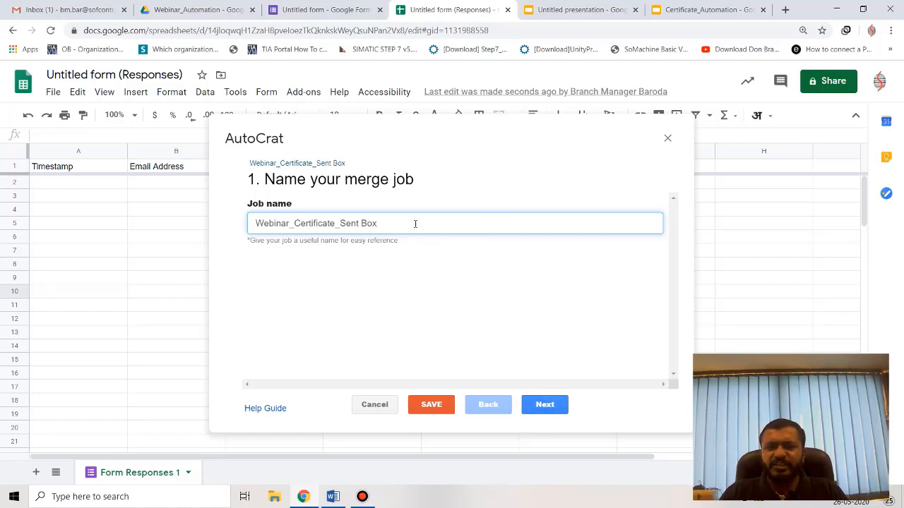
left_click(542, 405)
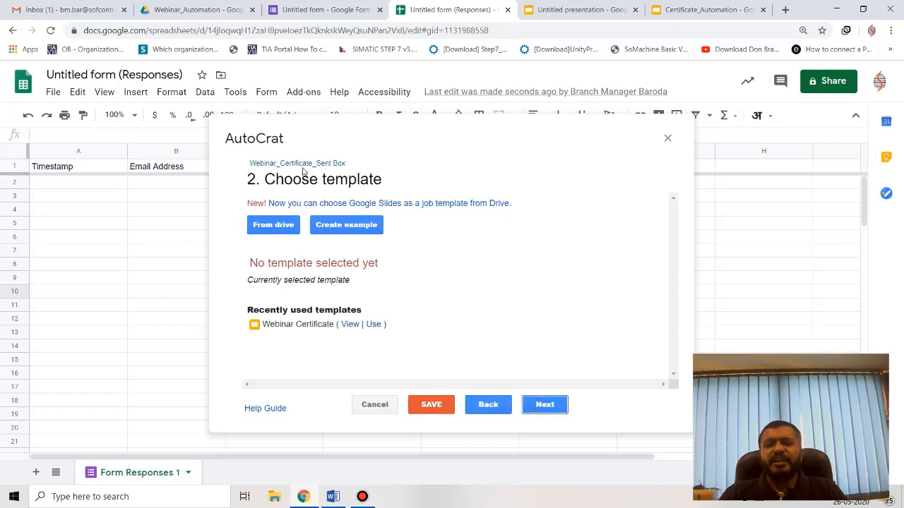
Search Drive for webinar files, pick the Webinar Certificate slide as template, and continue.
left_click(285, 228)
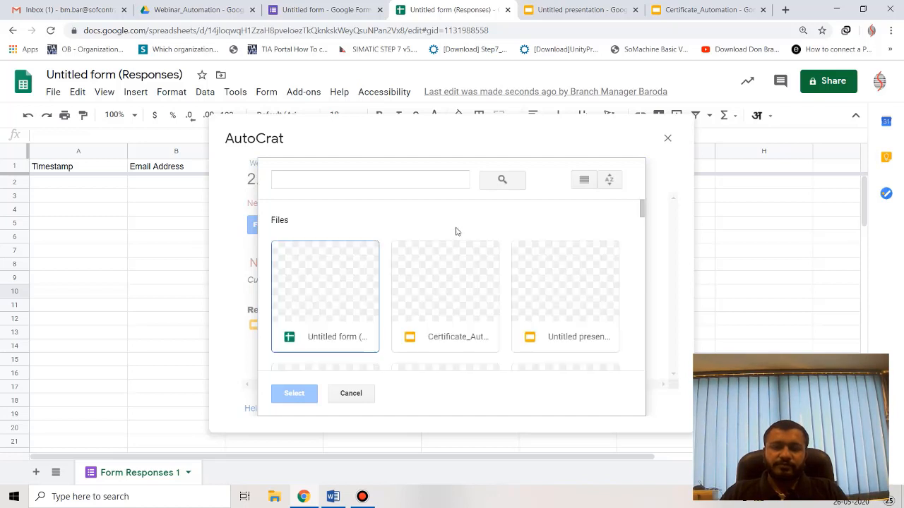
scroll(441, 267, "down", 6)
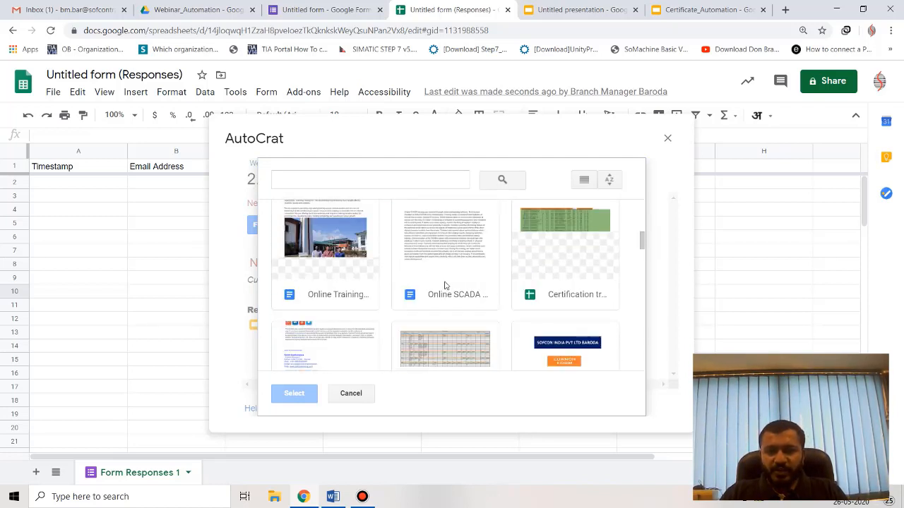
scroll(454, 282, "down", 3)
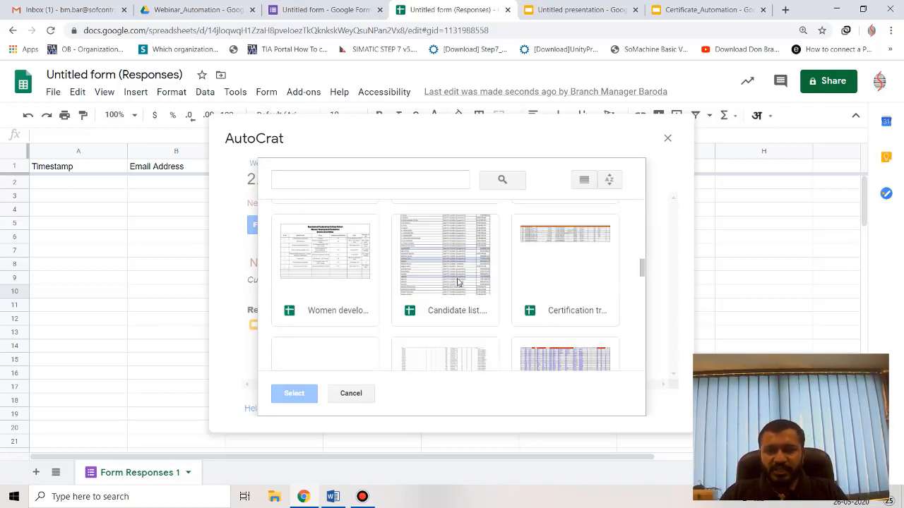
left_click(388, 187)
type("wen")
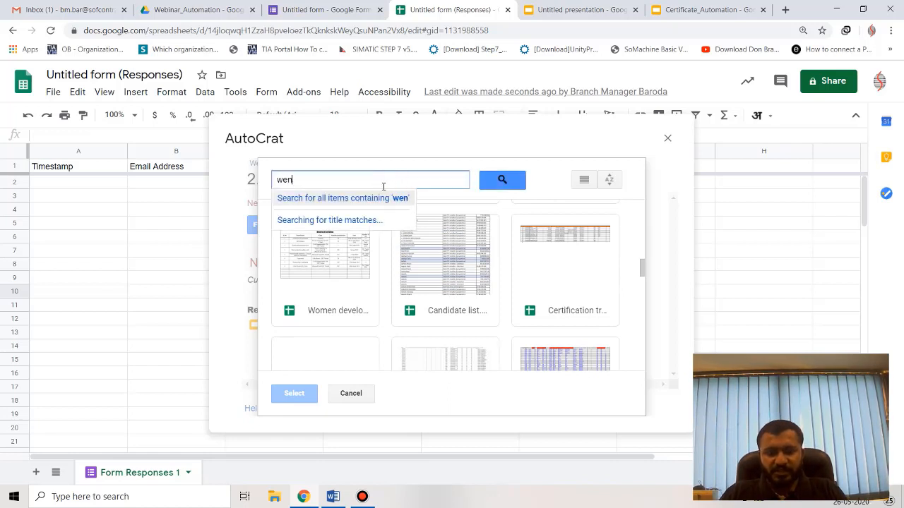
type("binar")
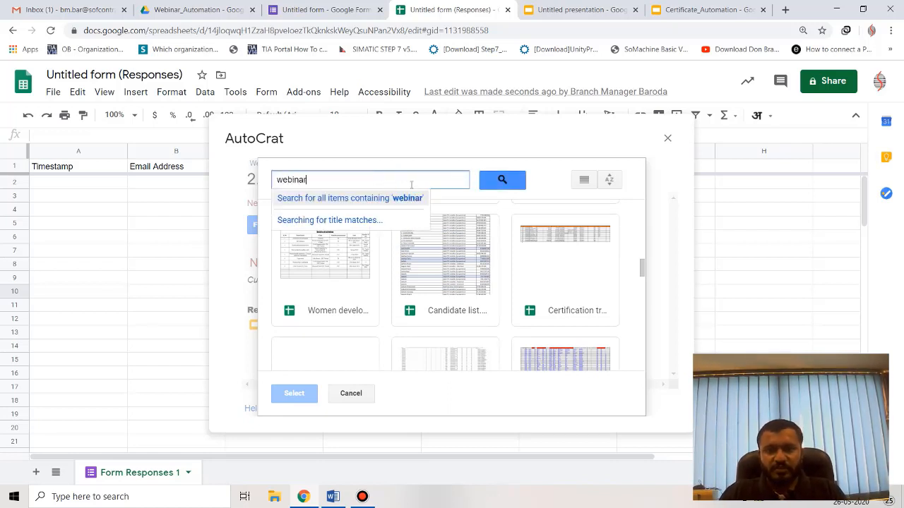
key("Return")
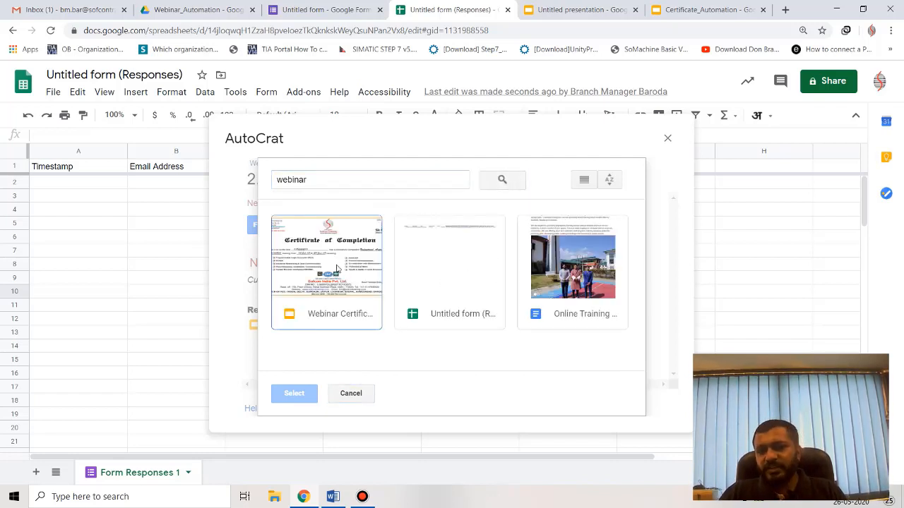
double_click(337, 269)
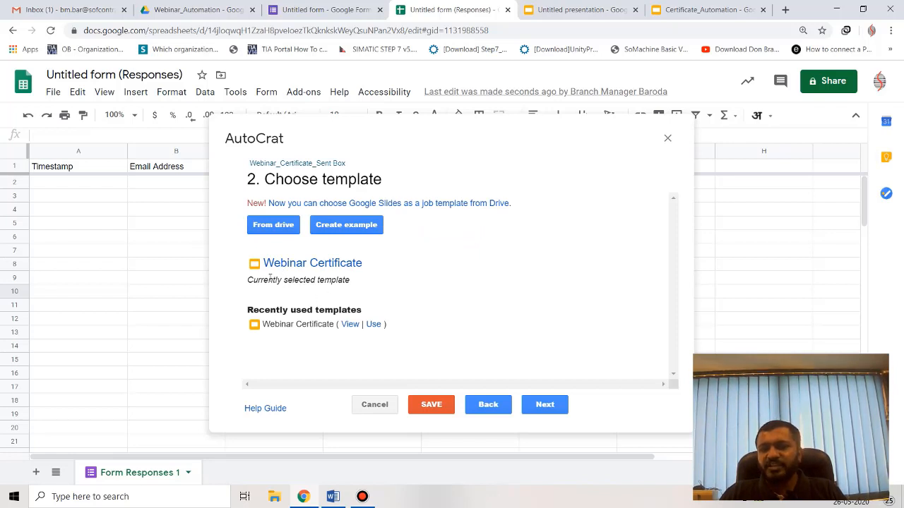
left_click(550, 403)
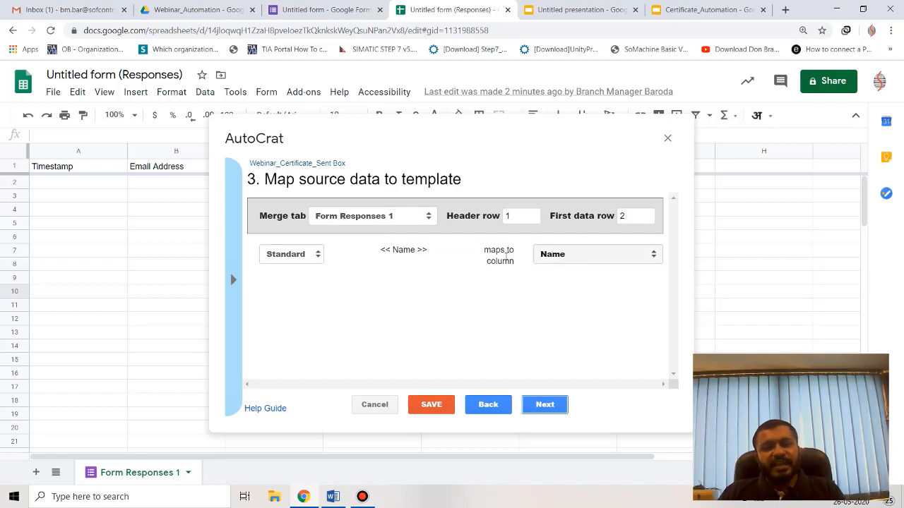
Check that <<Name>> maps to the Name column, then bring up the Untitled presentation tab.
left_click(406, 252)
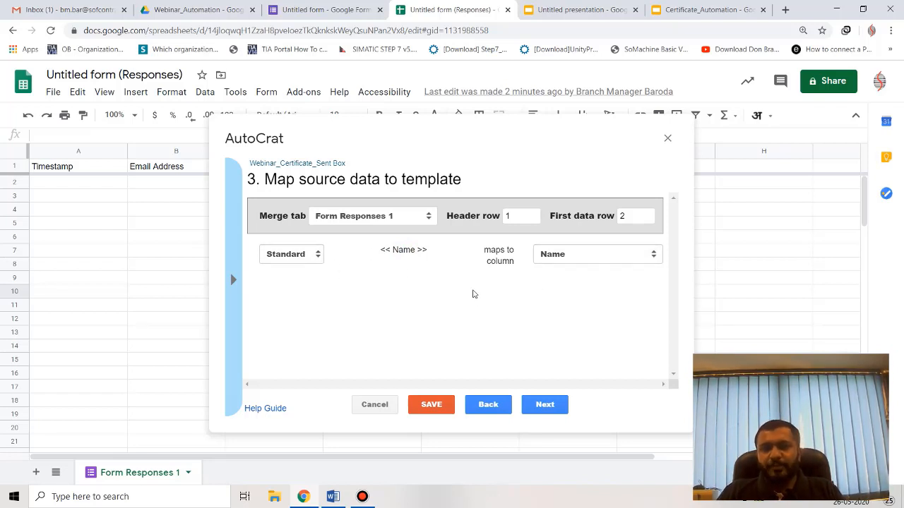
left_click(612, 9)
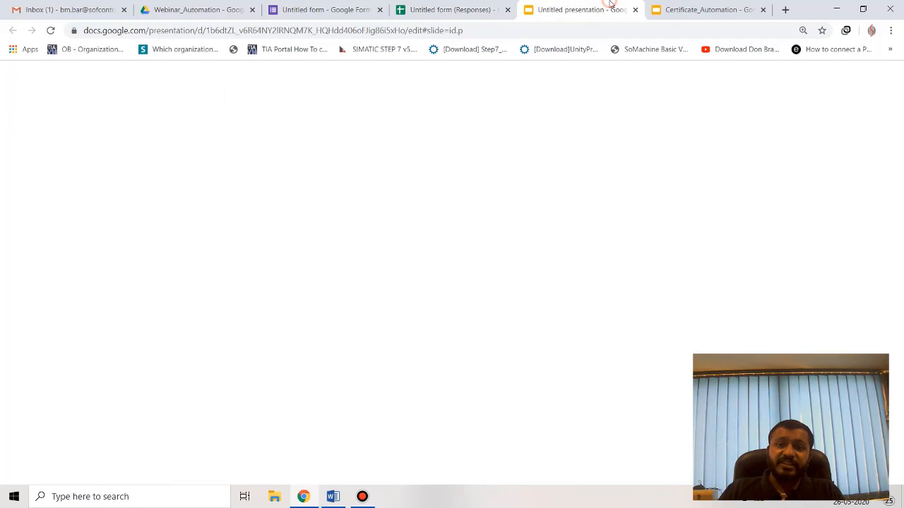
Compare the Certificate_Automation slide's <<Name>> placeholder with Autocrat's mapping, ending back on the sheet.
left_click(670, 9)
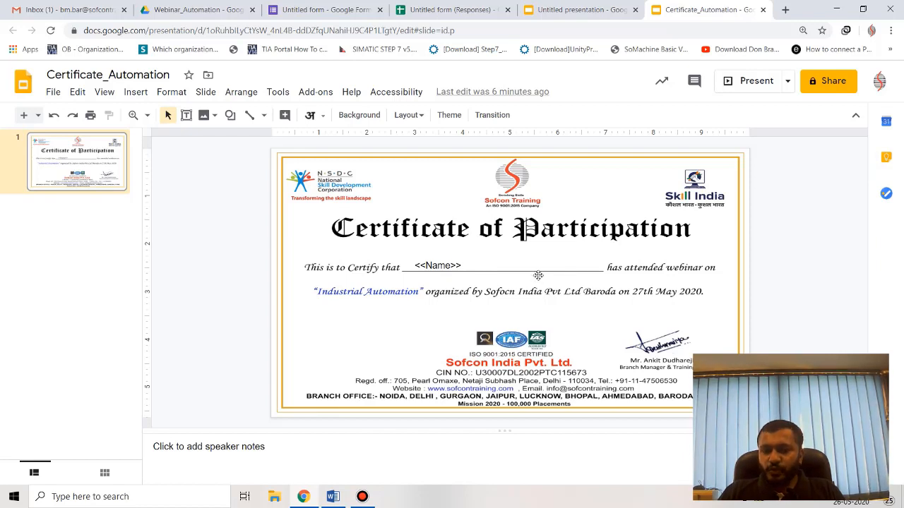
left_click(398, 9)
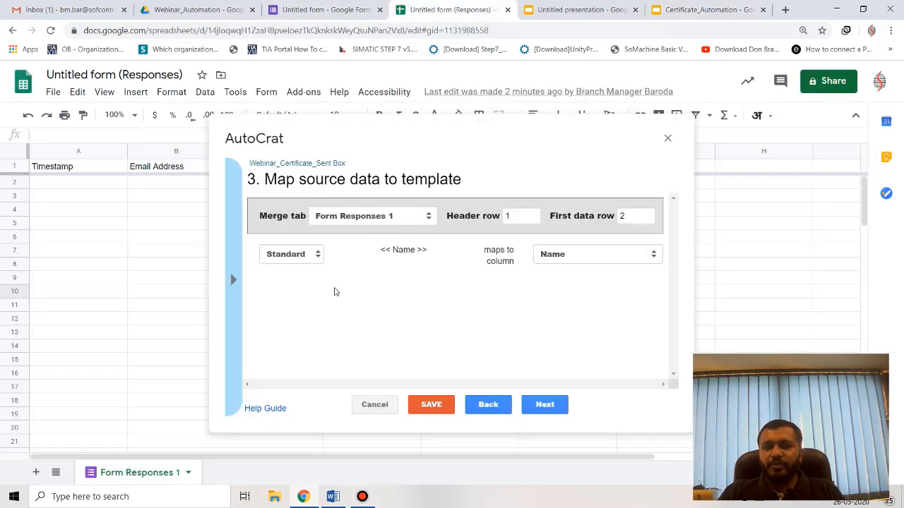
left_click(674, 8)
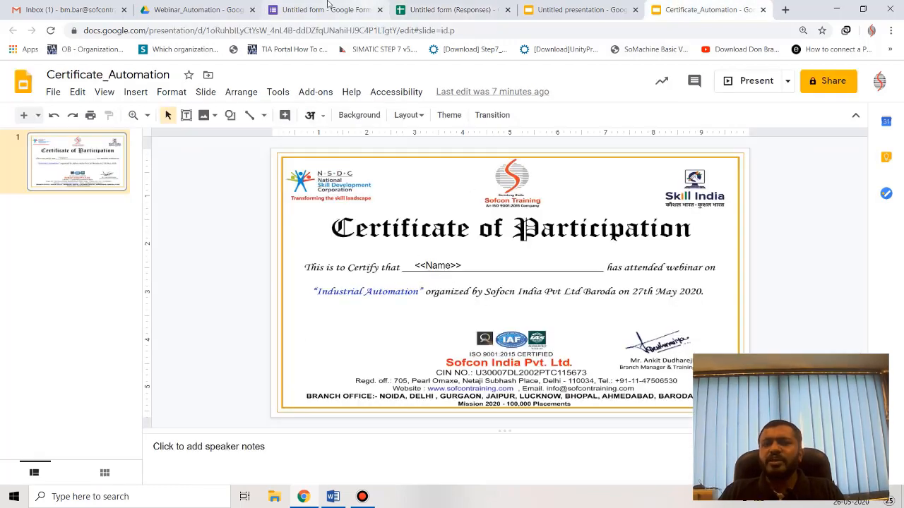
left_click(413, 9)
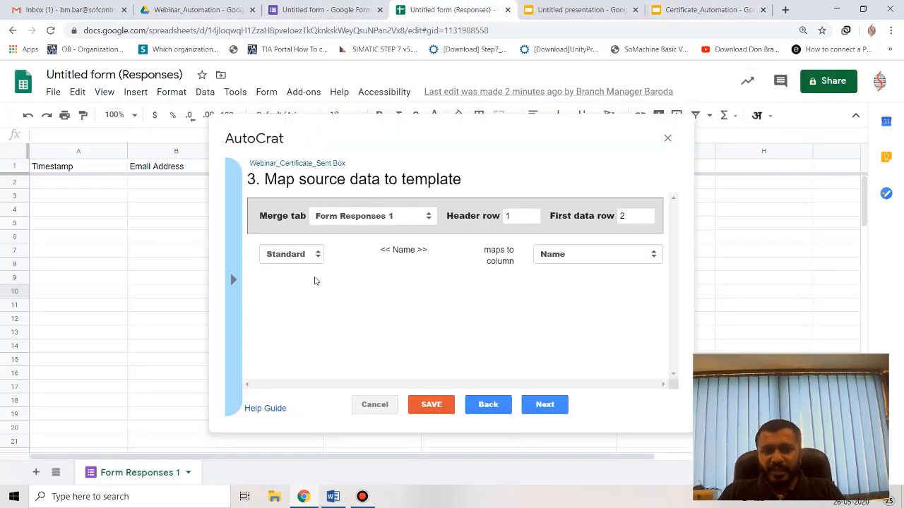
Copy the <<Email Address>> merge tag from Autocrat's tag list.
left_click(240, 285)
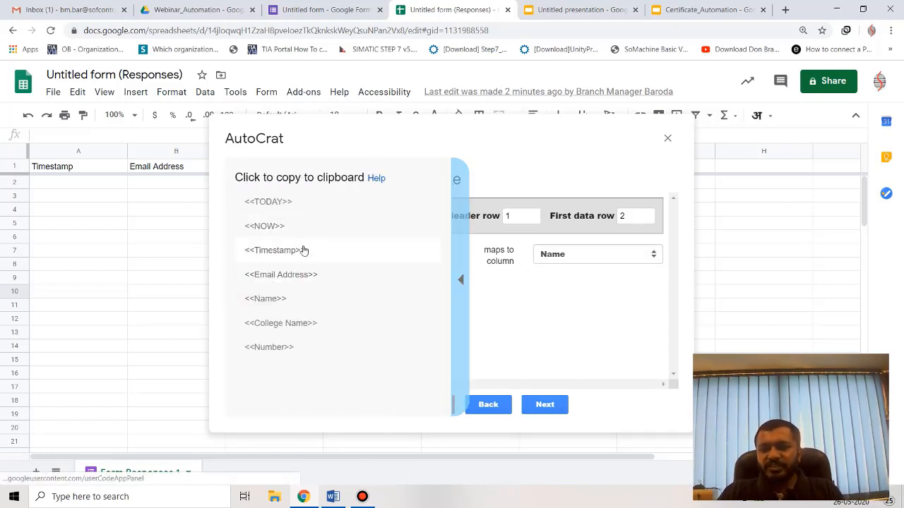
left_click(286, 324)
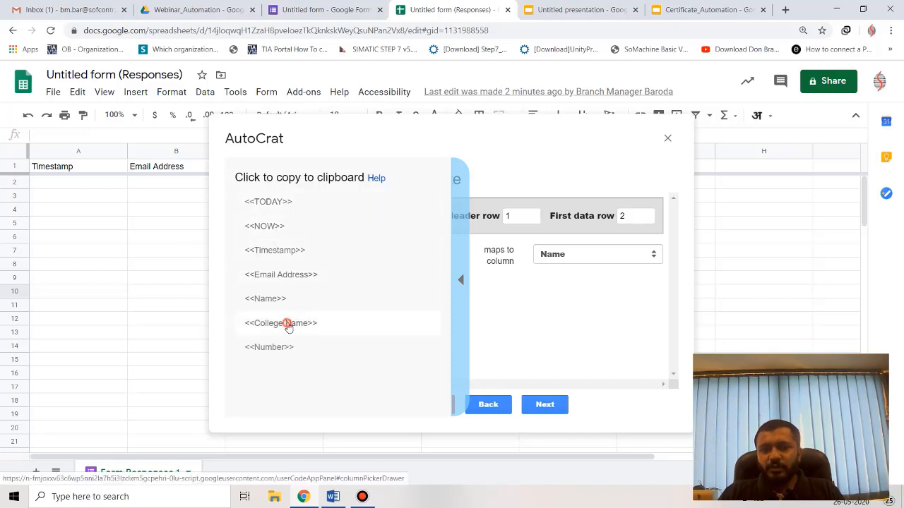
right_click(319, 290)
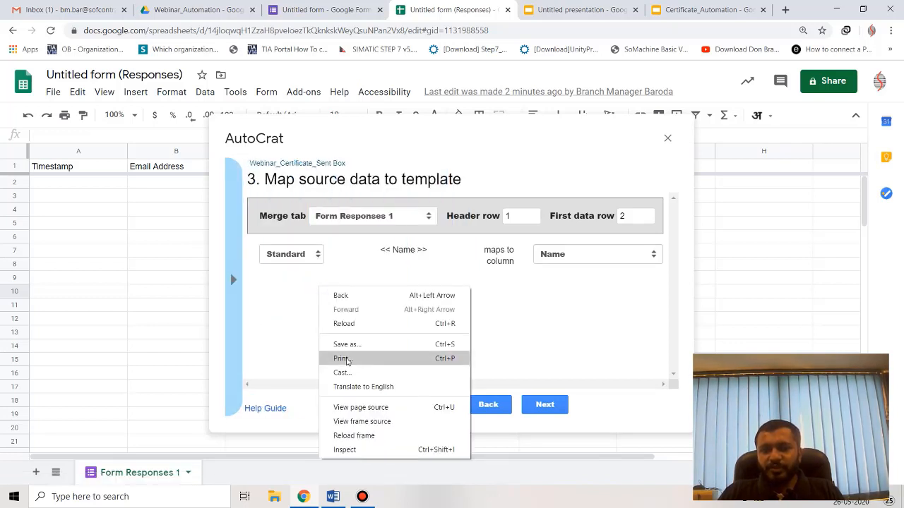
left_click(291, 297)
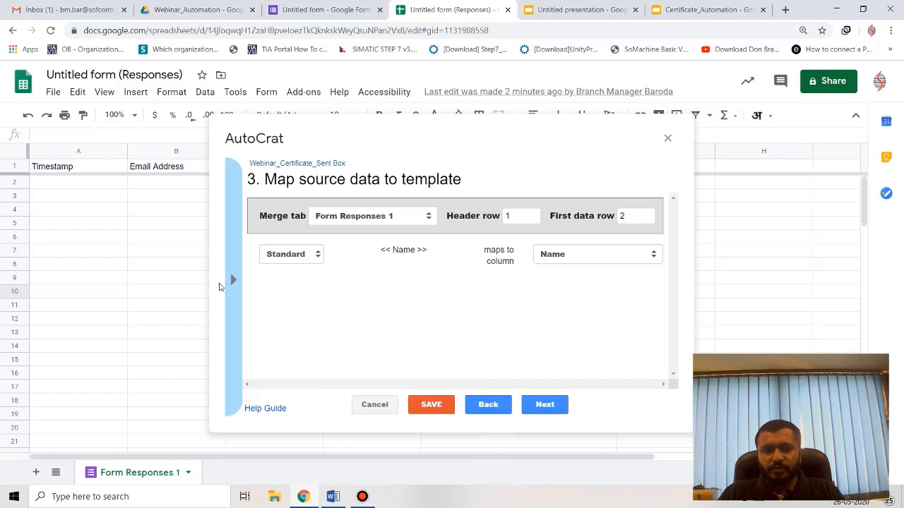
left_click(235, 282)
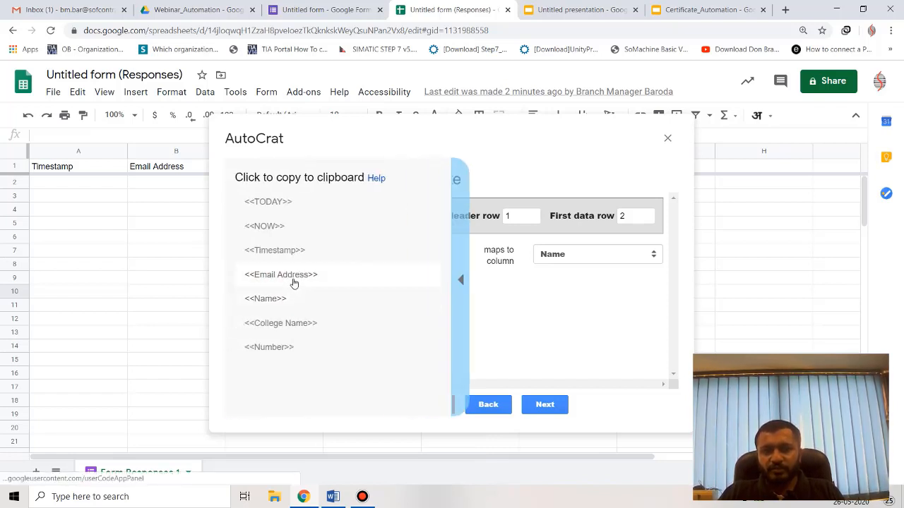
left_click(294, 281)
left_click(459, 281)
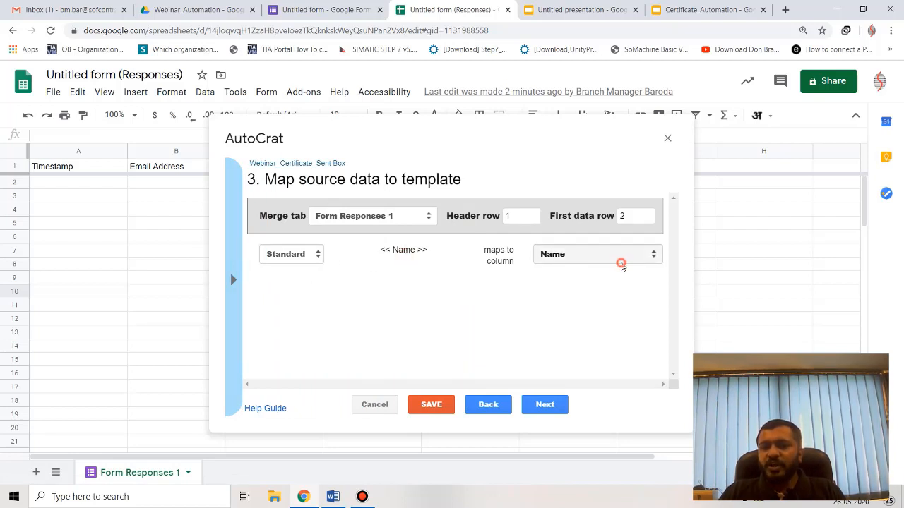
Map the <<Name>> tag to the Name column and advance to File settings.
left_click(619, 260)
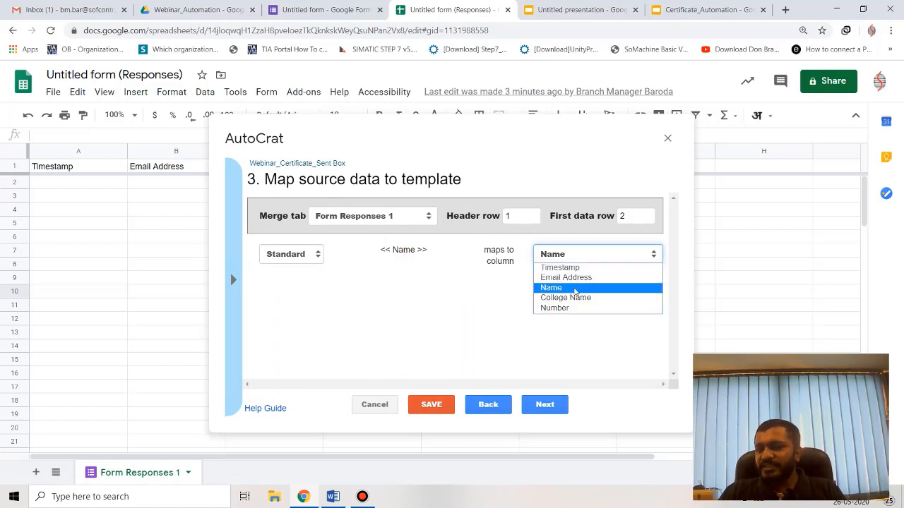
left_click(563, 290)
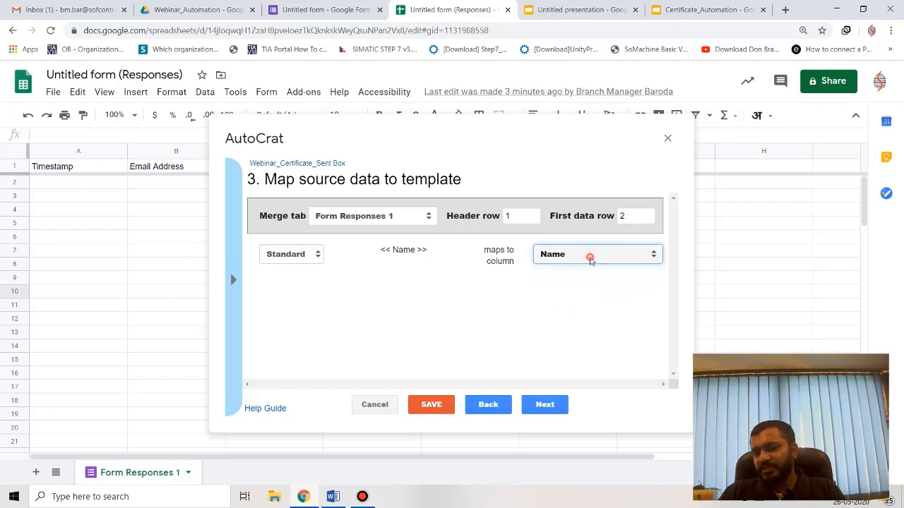
left_click(590, 256)
left_click(576, 289)
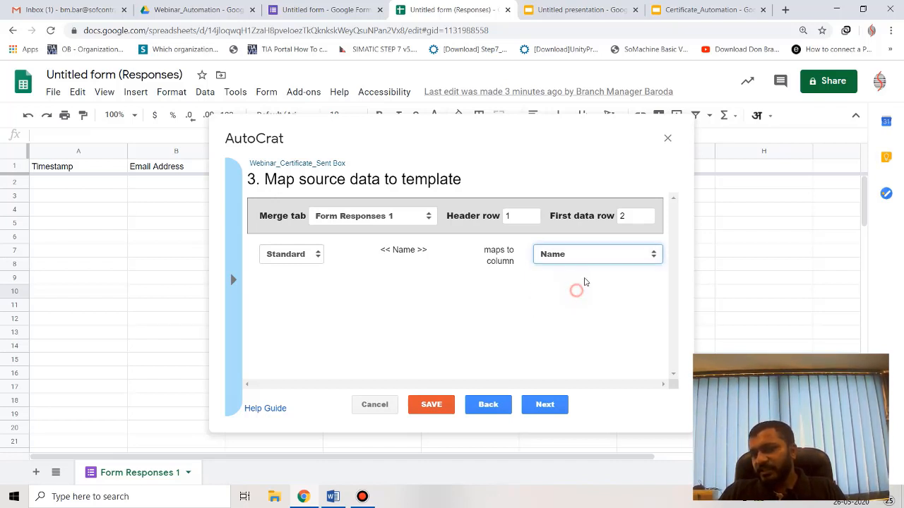
left_click(545, 405)
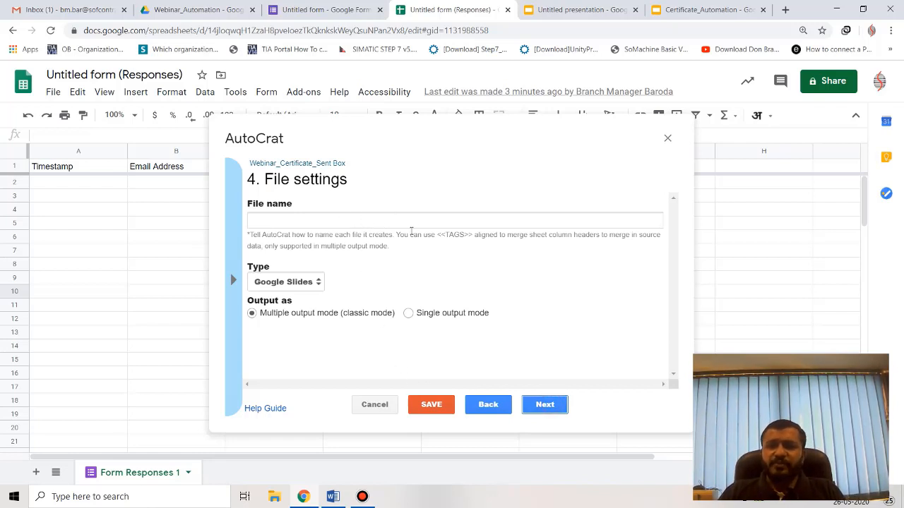
Name the output files Webinar_Certificate-automation and set the file type to PDF.
left_click(367, 219)
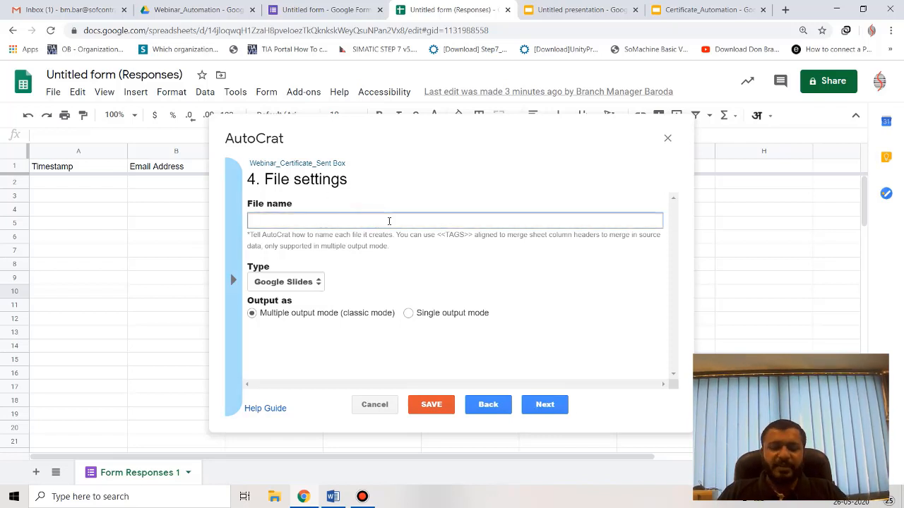
type("Webina")
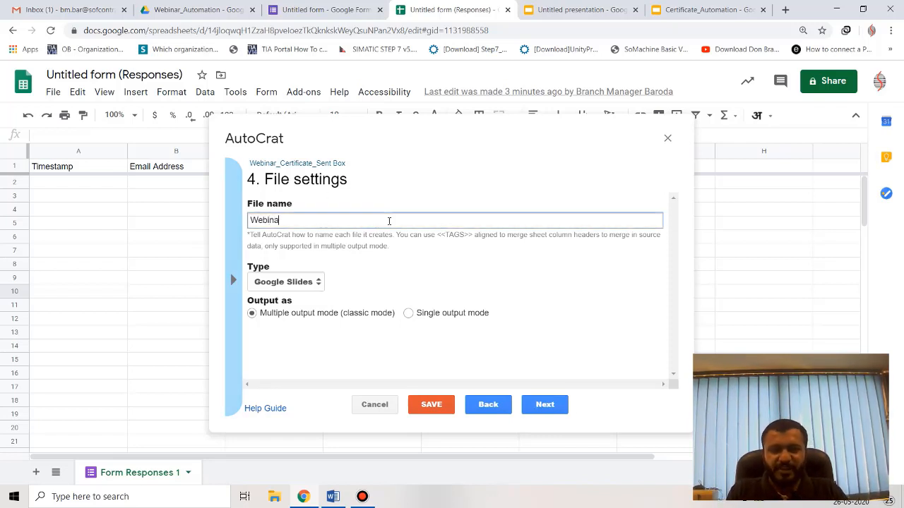
type("r_Cer")
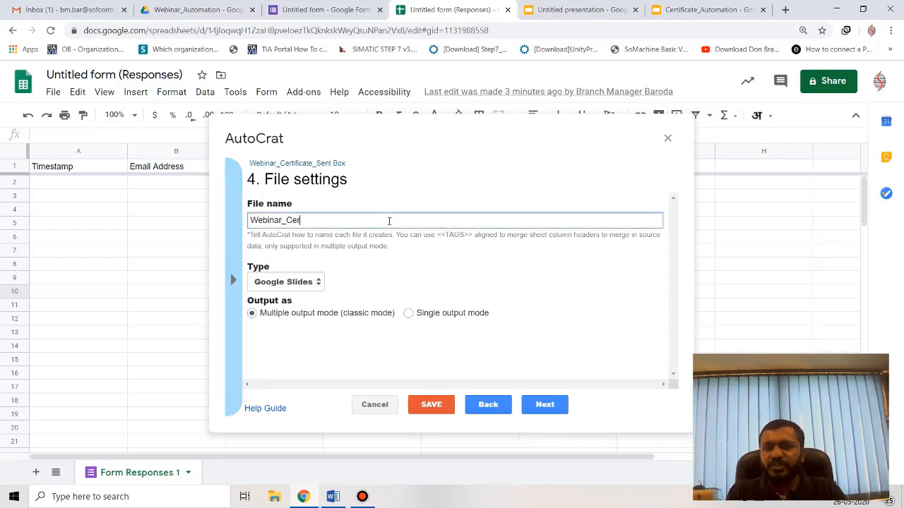
type("to")
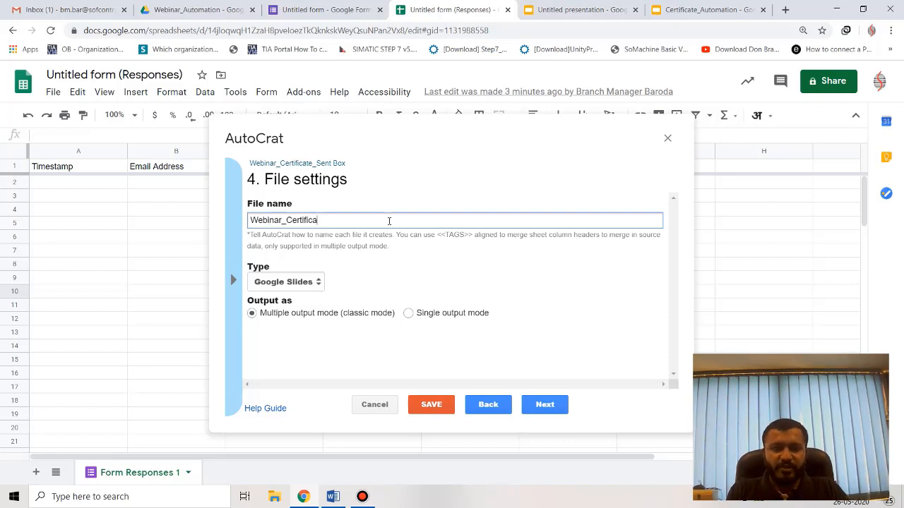
type("ficate-automati")
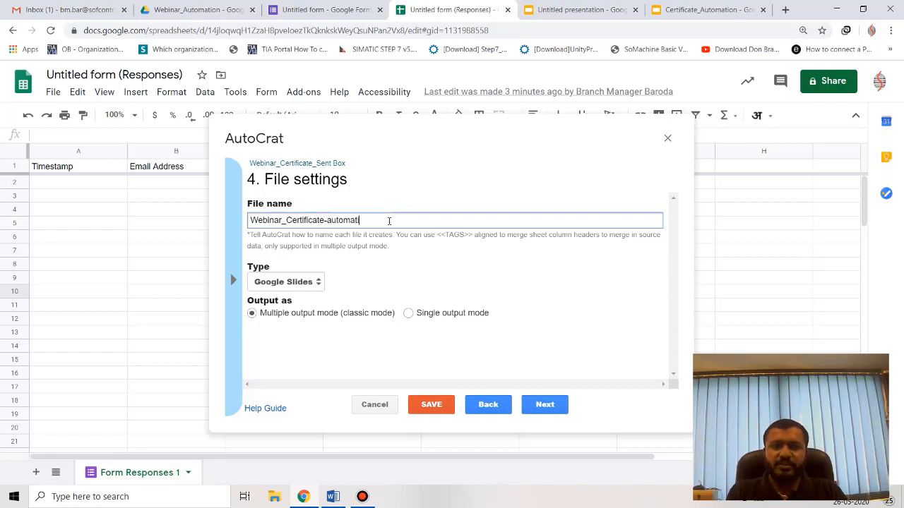
type("on")
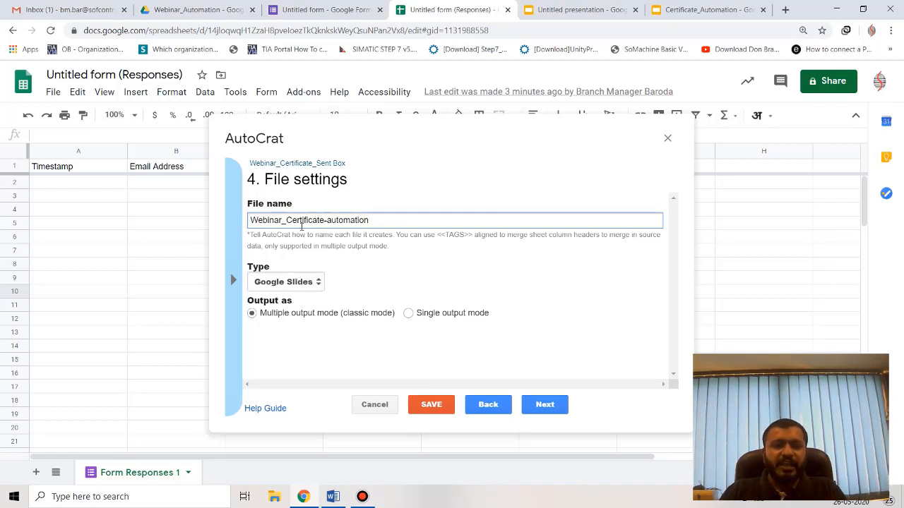
left_click(305, 285)
left_click(307, 304)
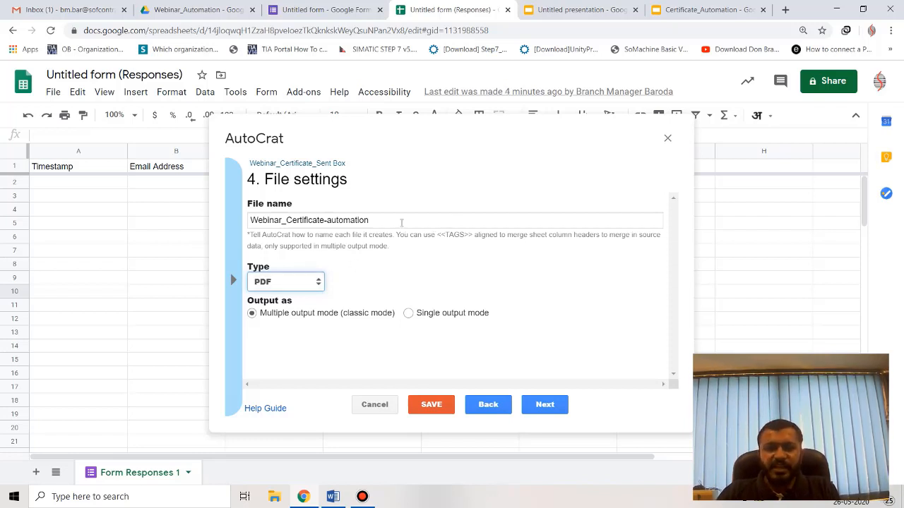
Clear the file name field, keeping PDF type and multiple output mode selected.
left_click_drag(392, 224, 115, 208)
key("BackSpace")
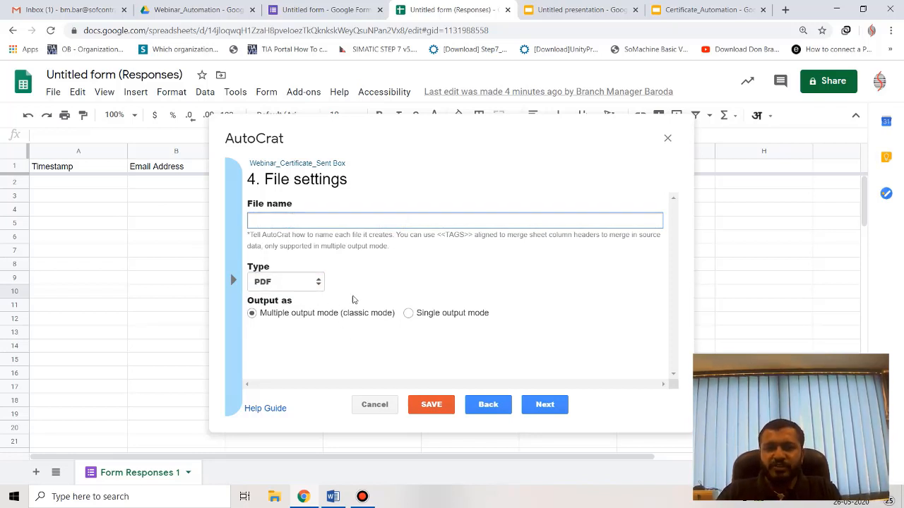
left_click(408, 313)
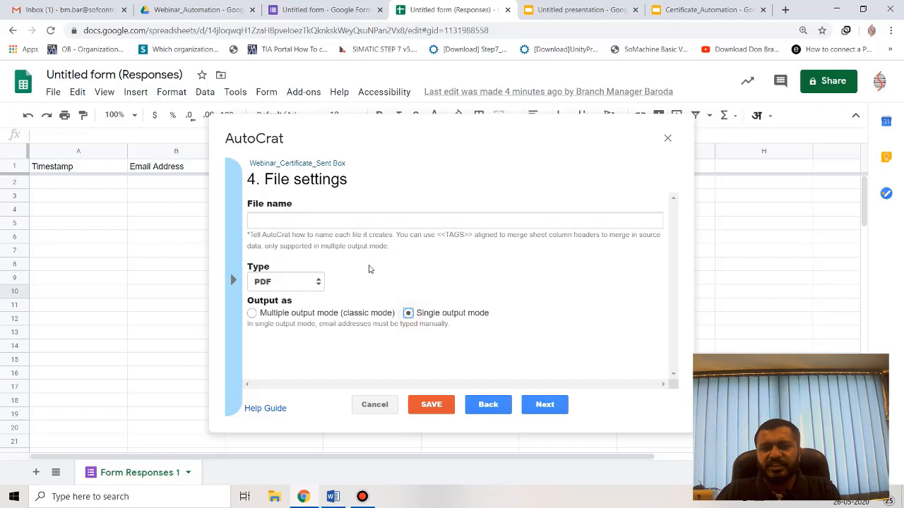
left_click(300, 221)
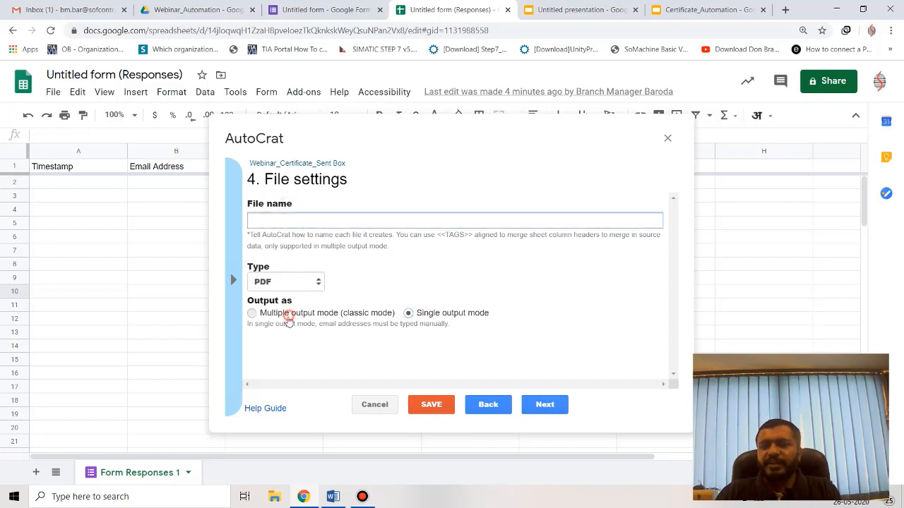
left_click(288, 315)
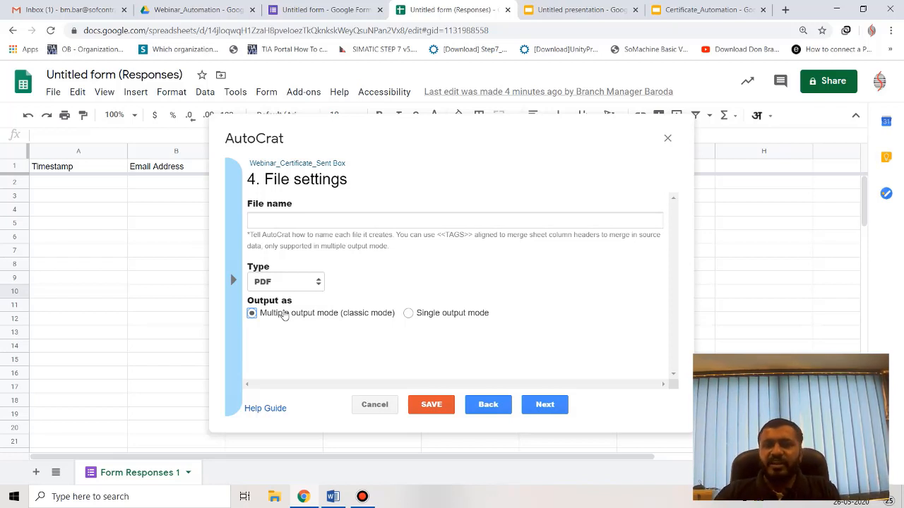
left_click(234, 281)
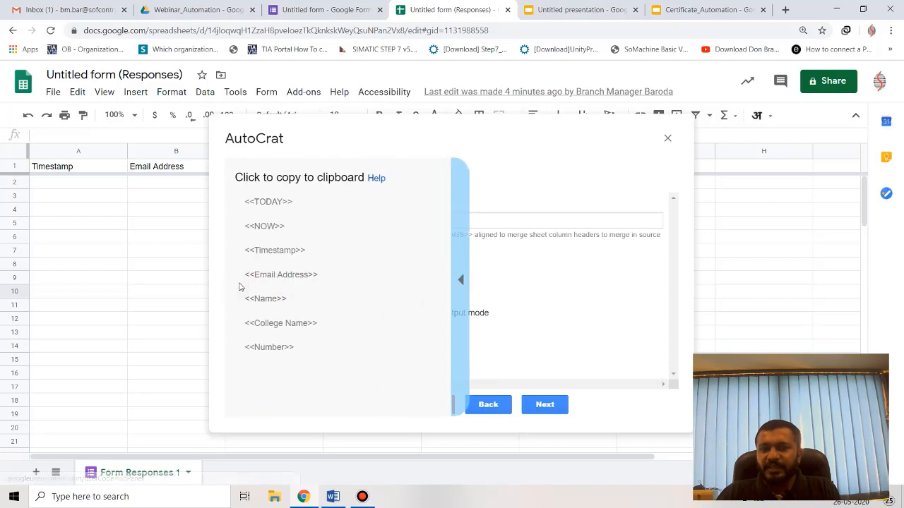
Paste the <<Name>> tag into the file name and start typing 'Certificate_Webinar_ Au' after it.
left_click(279, 299)
left_click(276, 217)
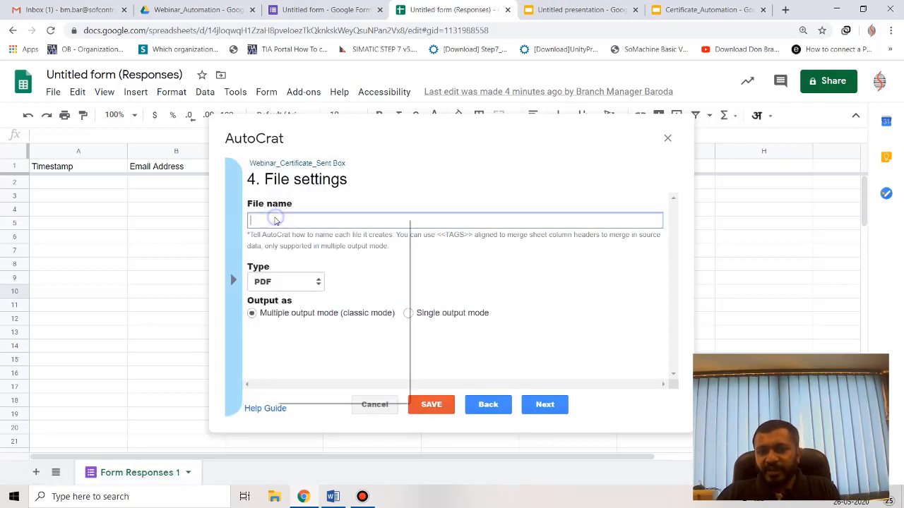
right_click(276, 217)
left_click(317, 315)
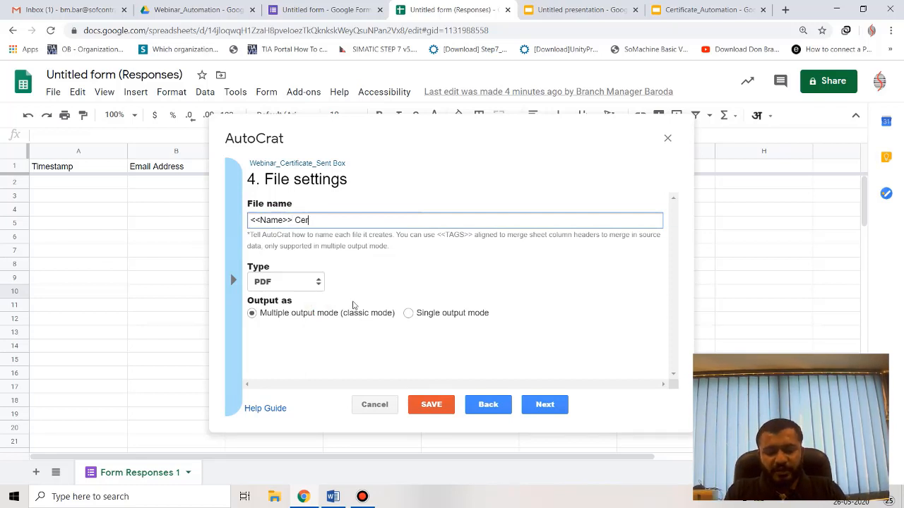
type("Certificate_")
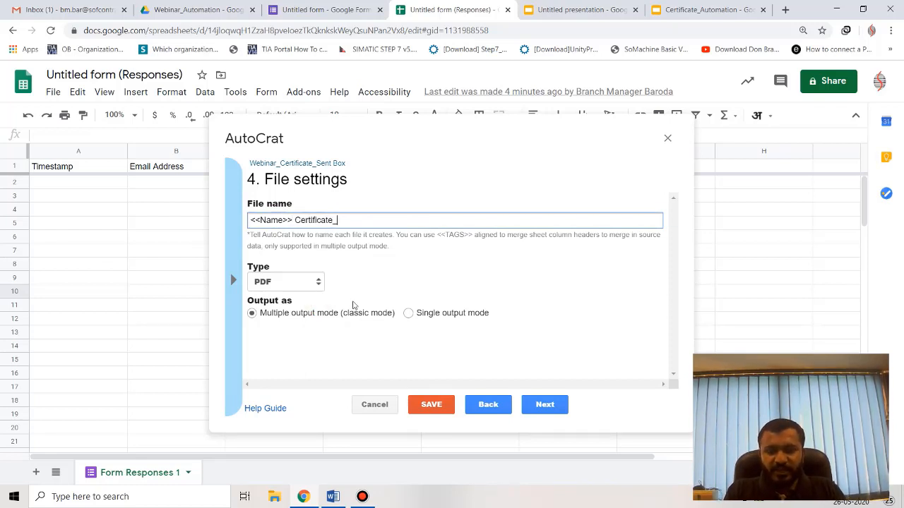
type("A")
key("BackSpace")
type("We")
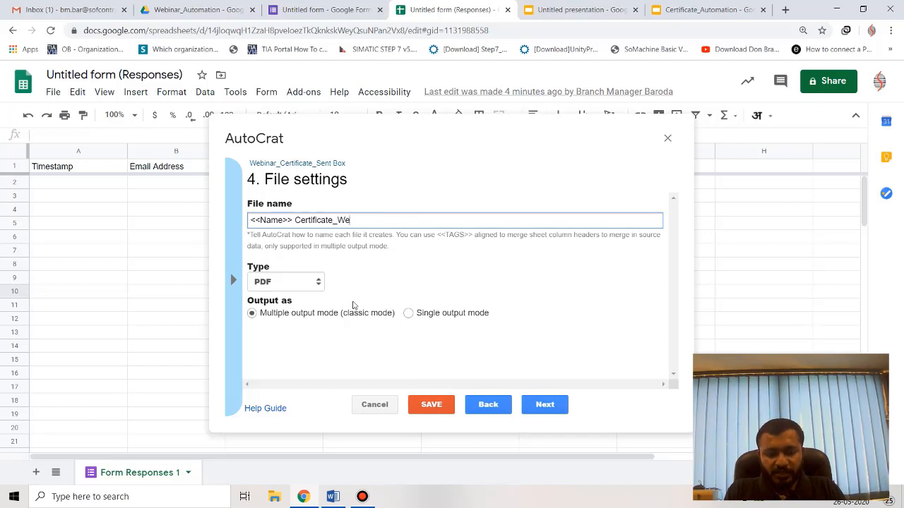
type("binar_ ")
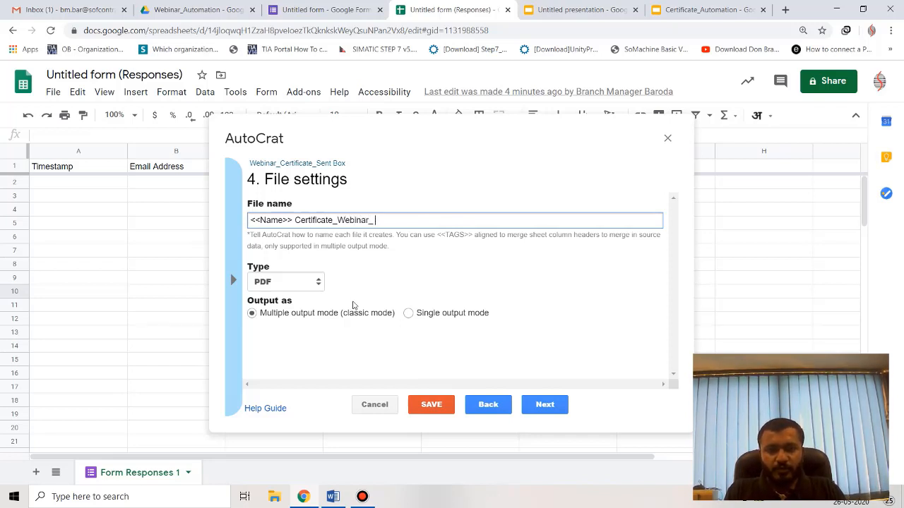
type("Automation")
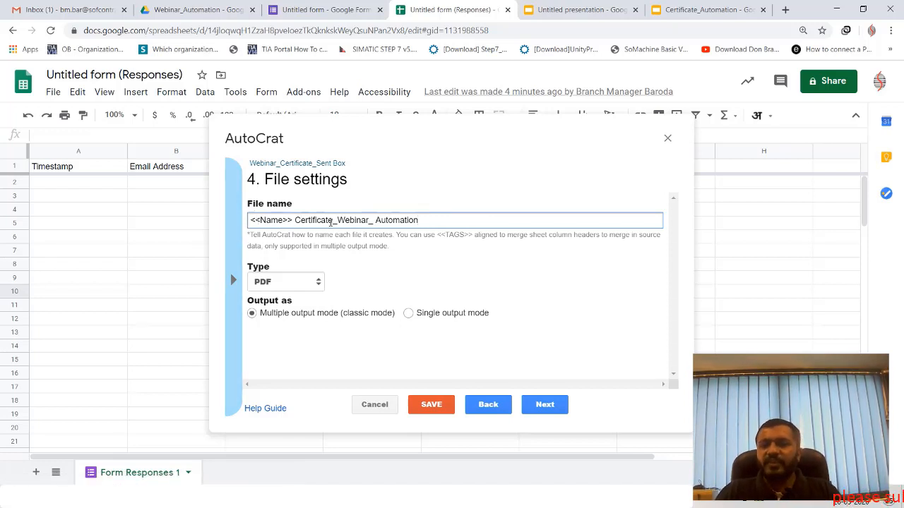
Replace the file name with '<<Name>> Webinar_Certificate_Automation' and continue to the destination-folder step.
left_click_drag(442, 216, 212, 215)
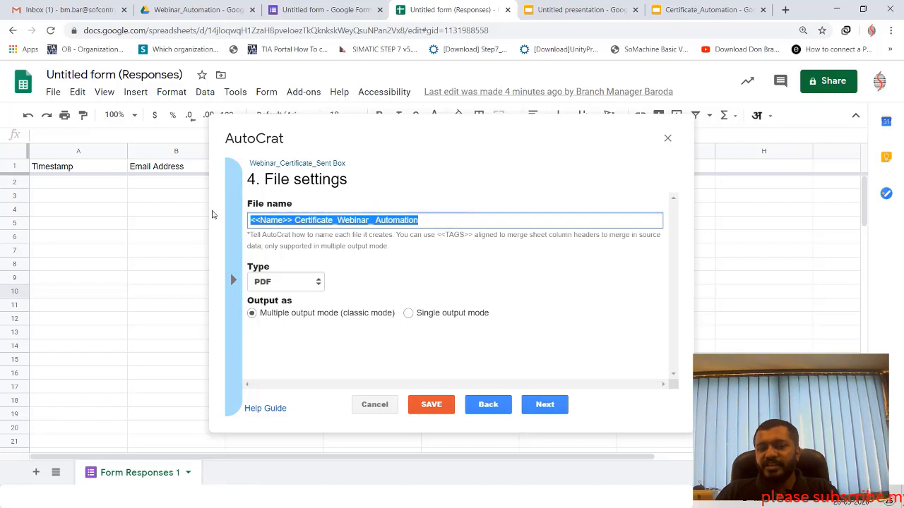
key("BackSpace")
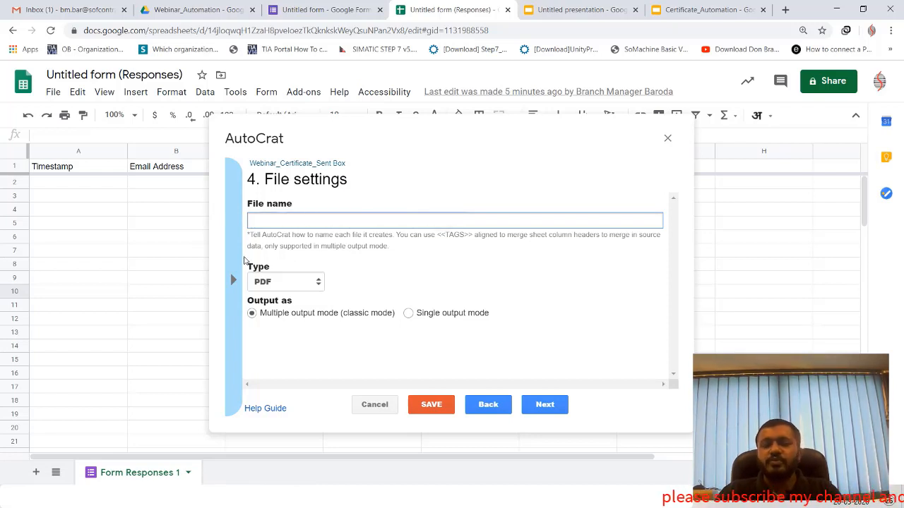
left_click(232, 281)
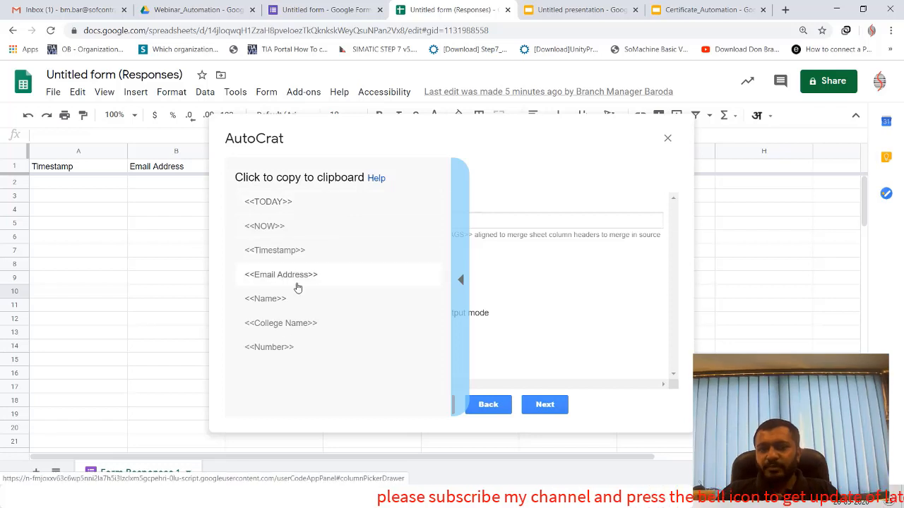
left_click(272, 299)
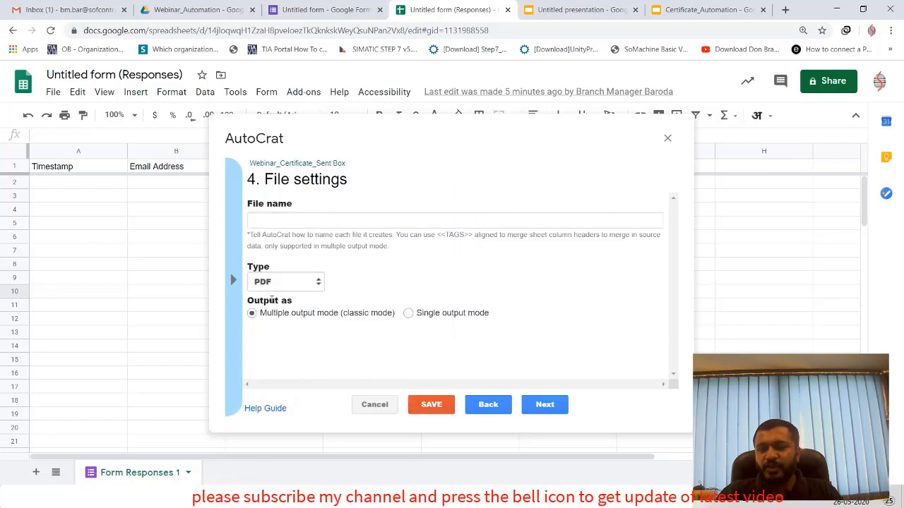
right_click(257, 221)
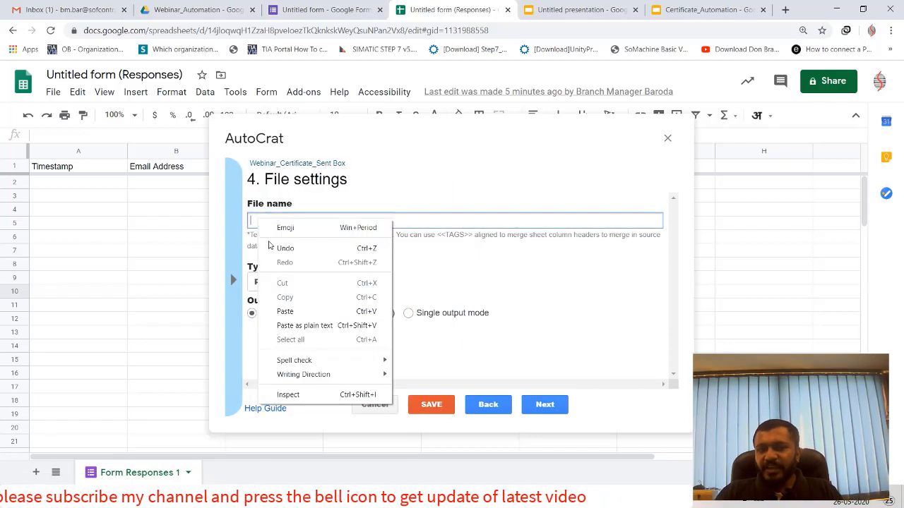
left_click(272, 311)
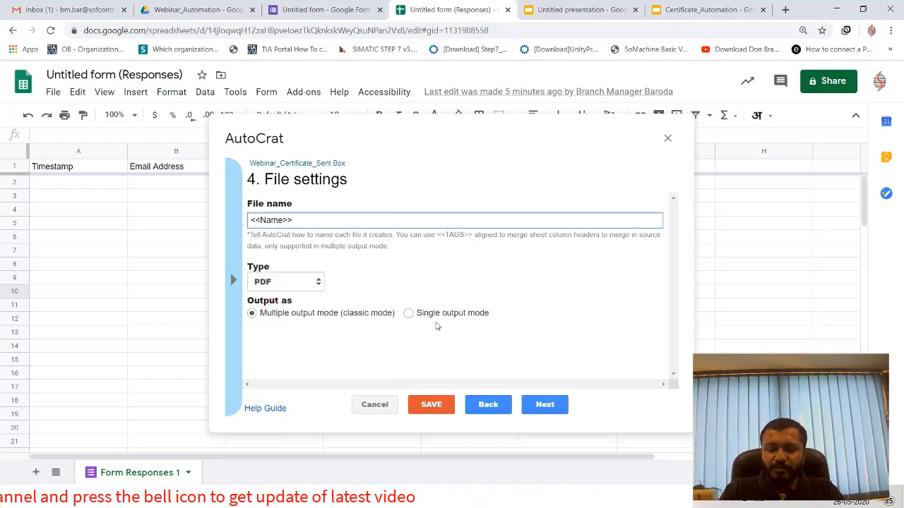
type("Wbinar")
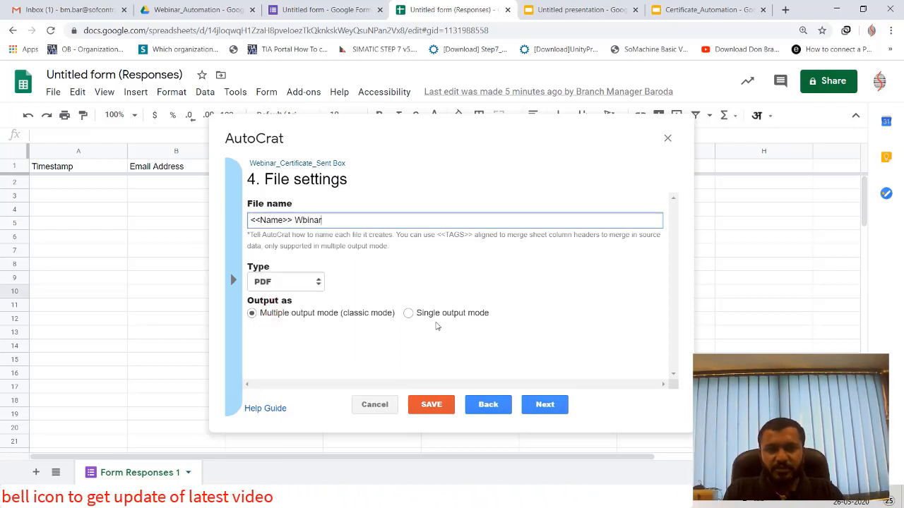
key("BackSpace")
key("BackSpace")
key("BackSpace")
key("BackSpace")
key("BackSpace")
type("ebinar_Cer")
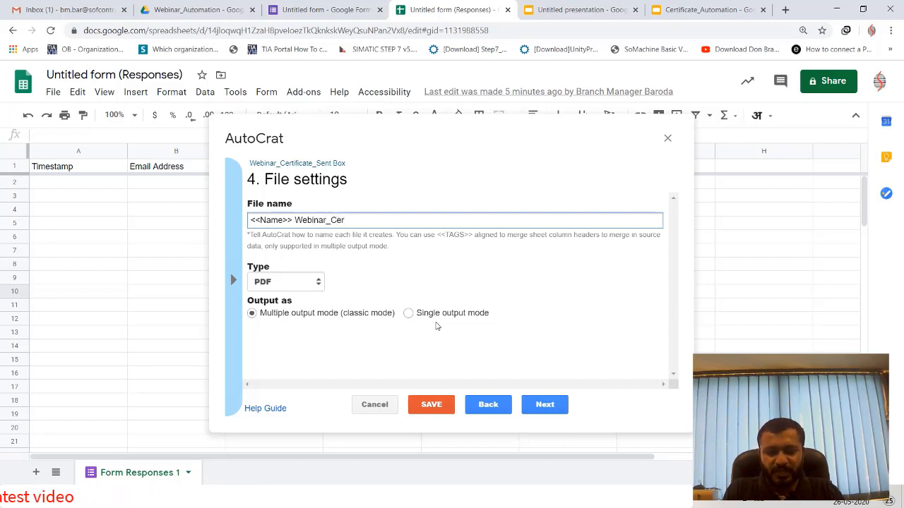
type("tificate_Automation")
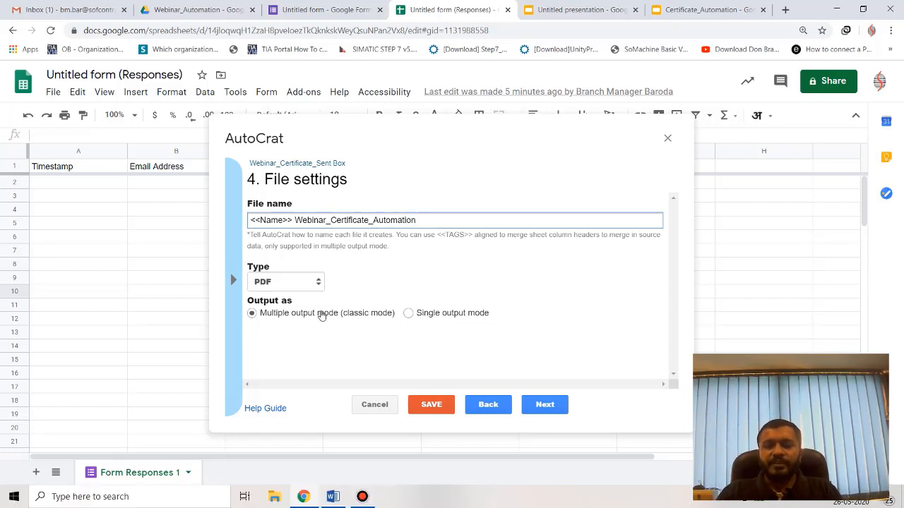
left_click(548, 404)
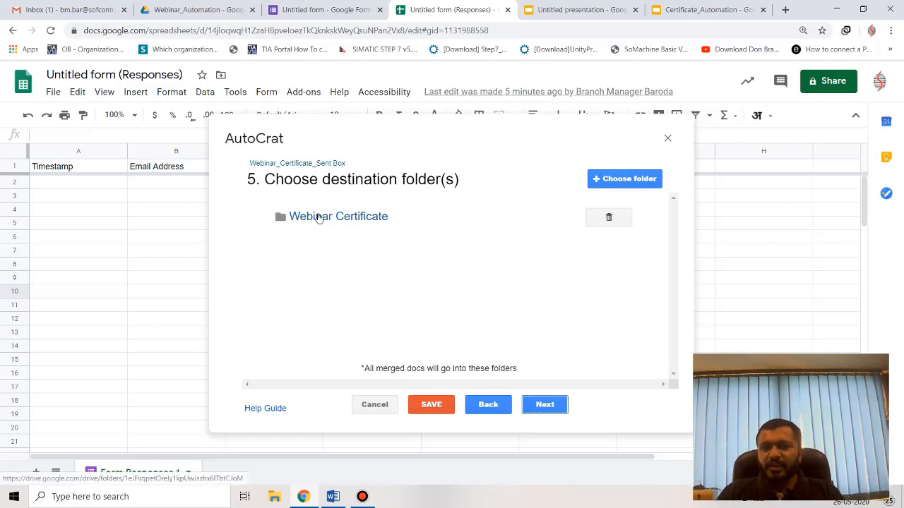
Add the Webinar_Automation Drive folder as a destination folder.
left_click(604, 178)
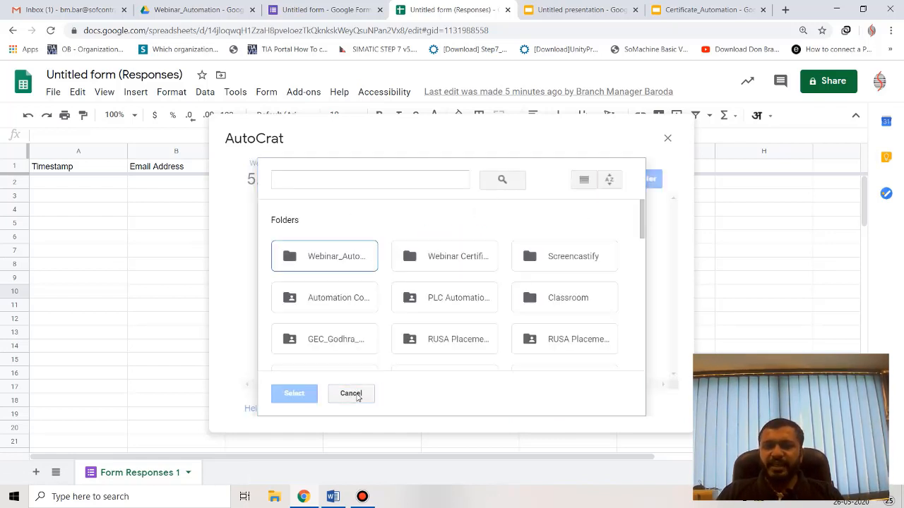
double_click(332, 257)
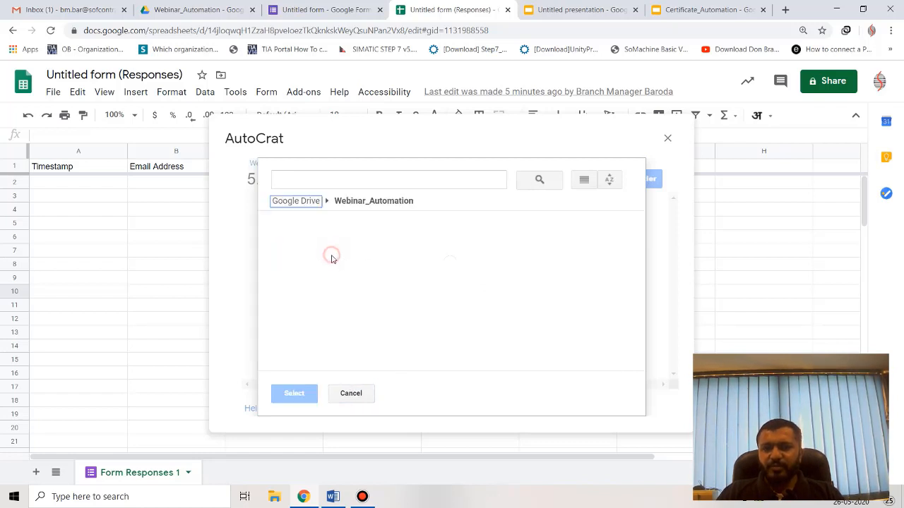
left_click(339, 252)
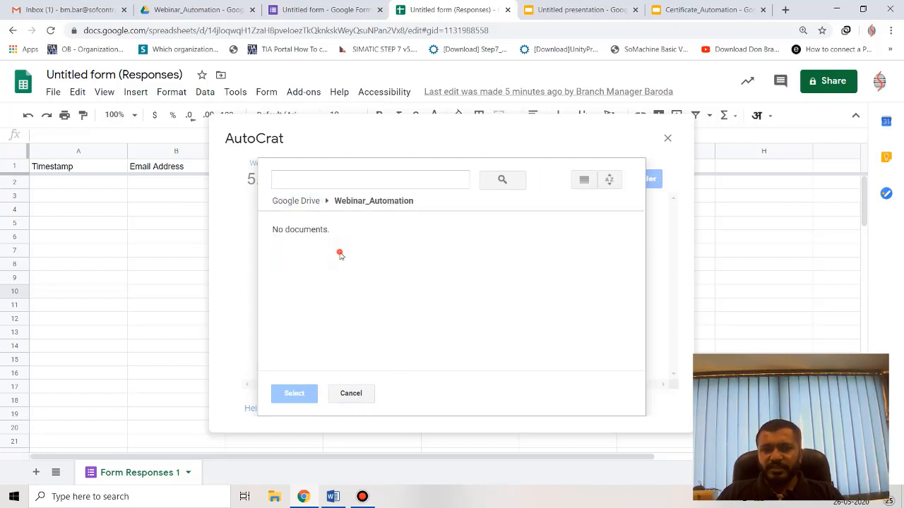
left_click(305, 379)
left_click(374, 203)
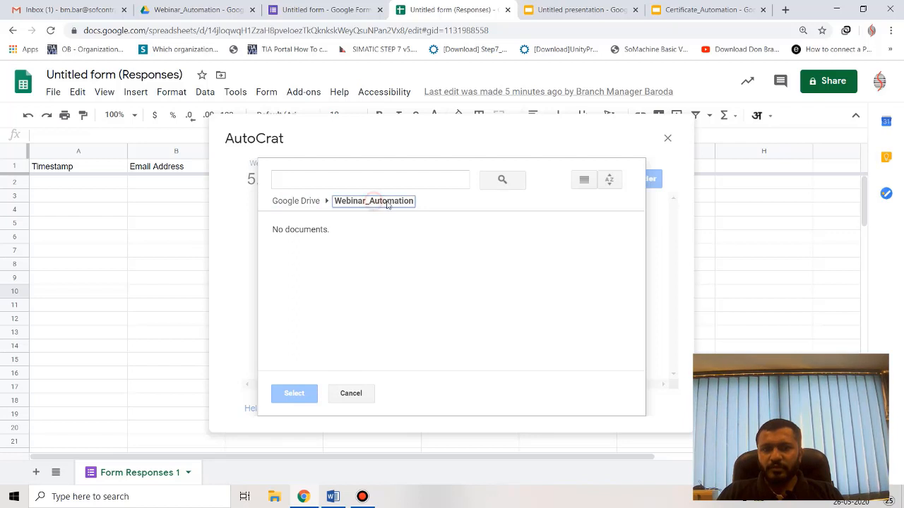
left_click(352, 395)
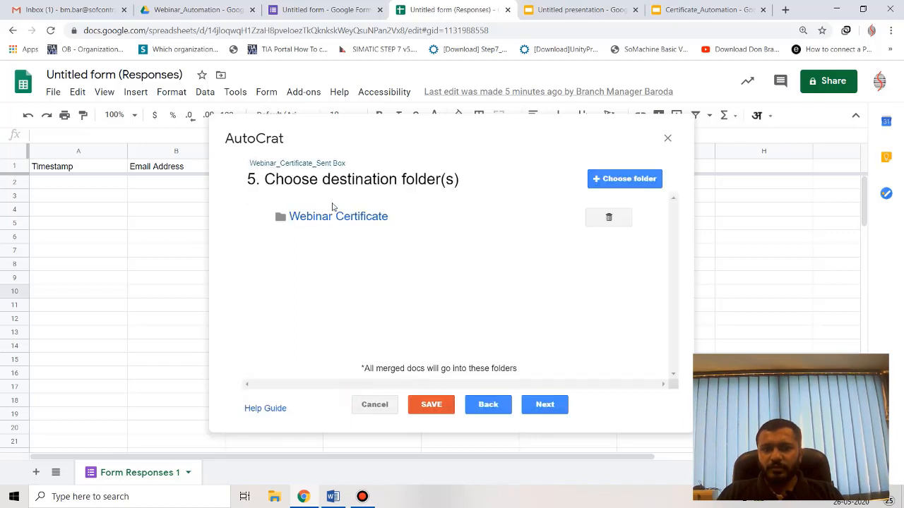
left_click(590, 179)
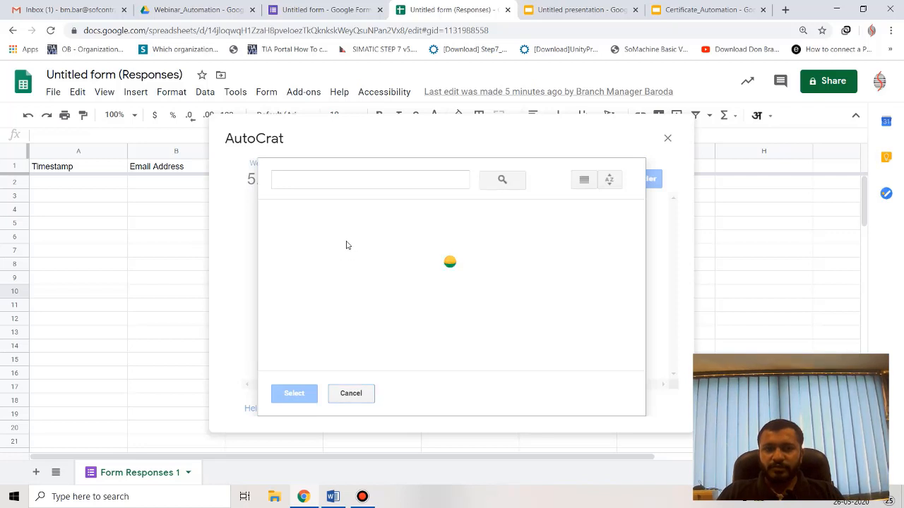
left_click(315, 253)
left_click(294, 393)
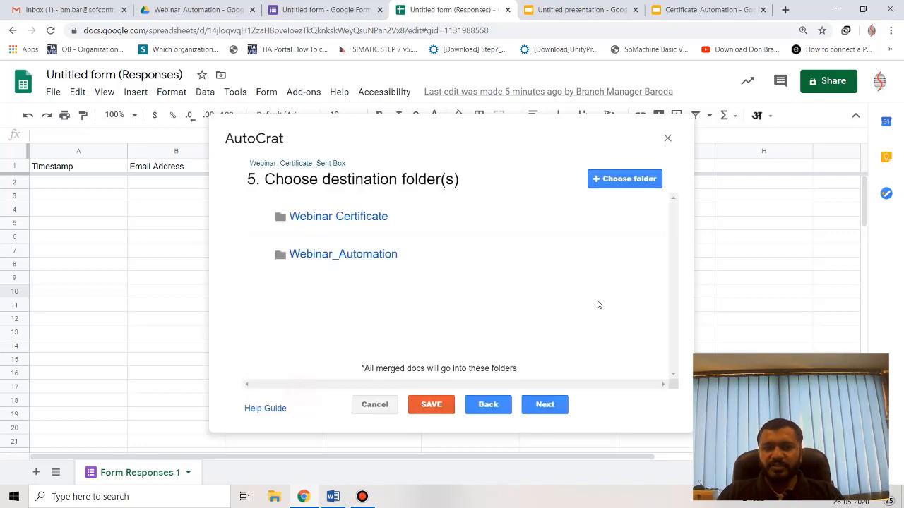
left_click(379, 255)
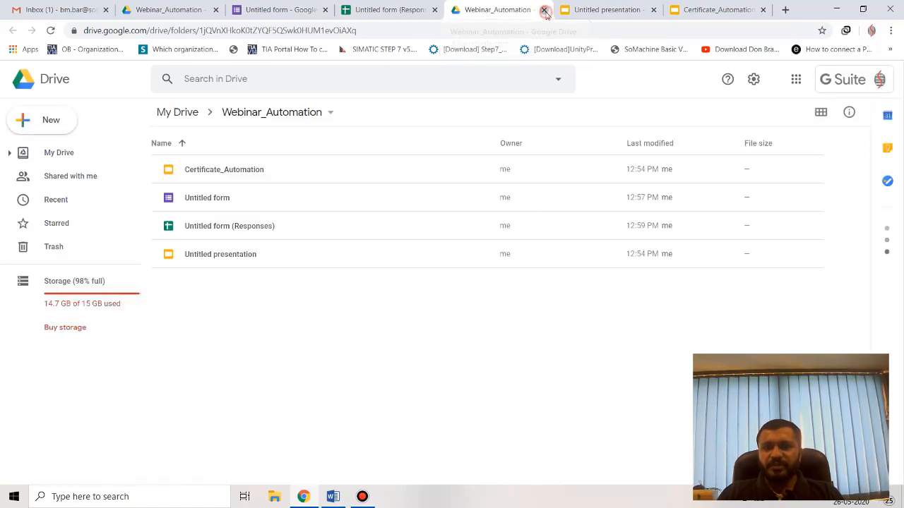
key("ctrl+w")
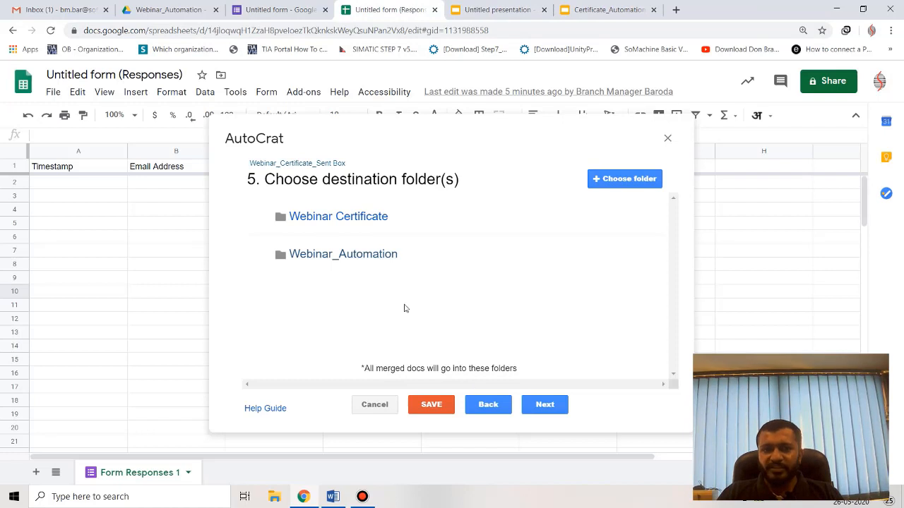
Remove the Webinar Certificate destination folder and advance to the dynamic folder reference step.
mouse_move(366, 217)
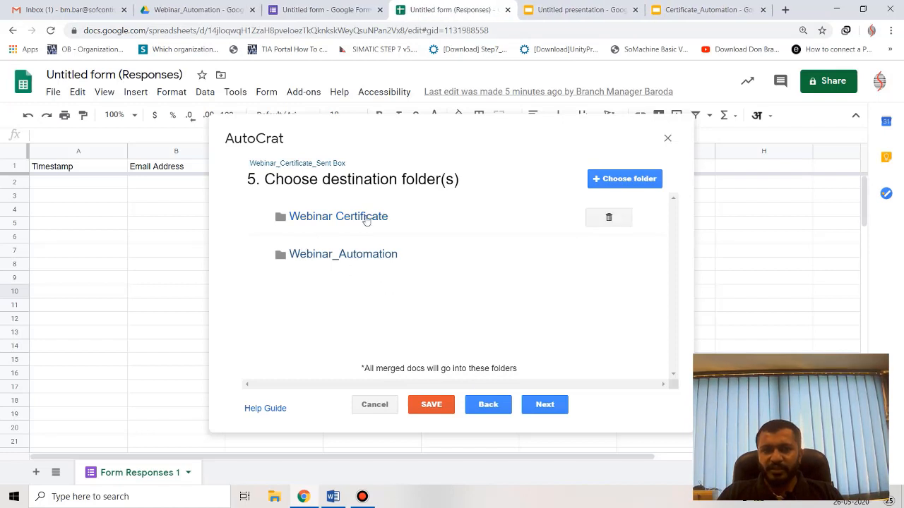
left_click(609, 218)
left_click(644, 268)
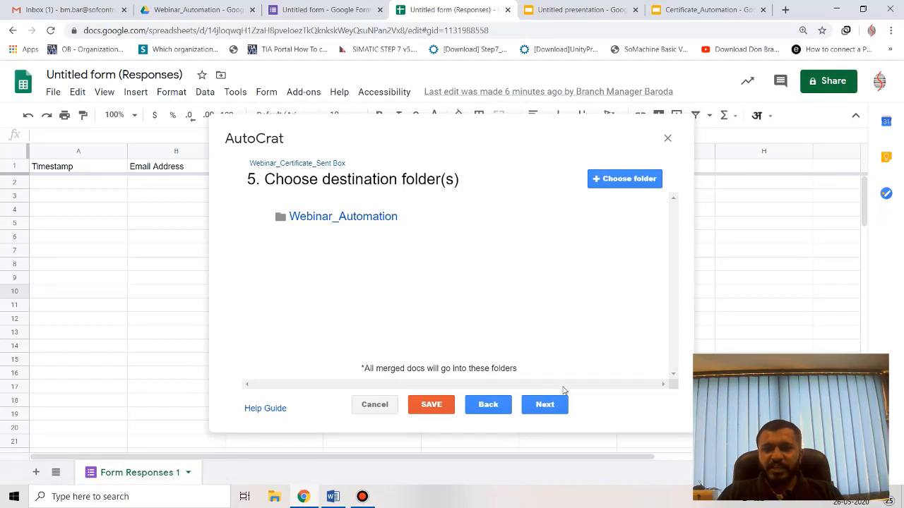
left_click(542, 404)
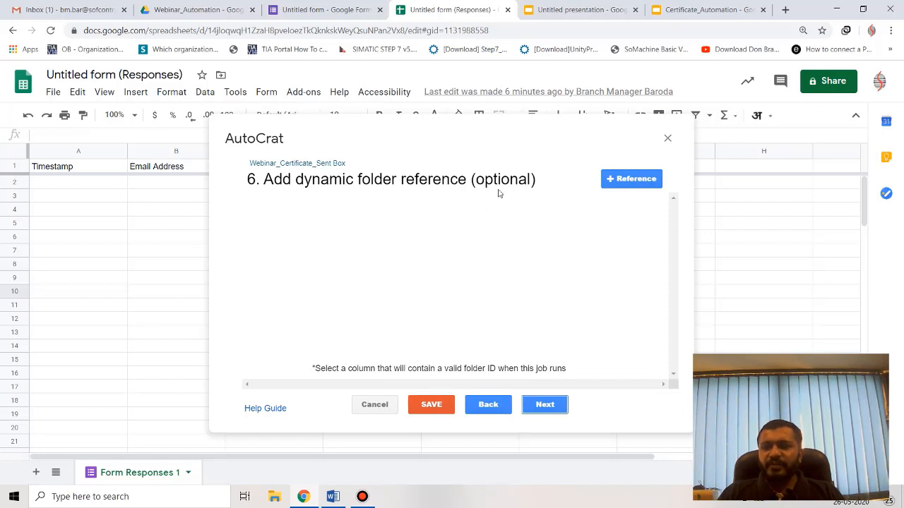
Skip the optional folder-reference and merge-condition steps to reach Share docs & send emails.
left_click(548, 403)
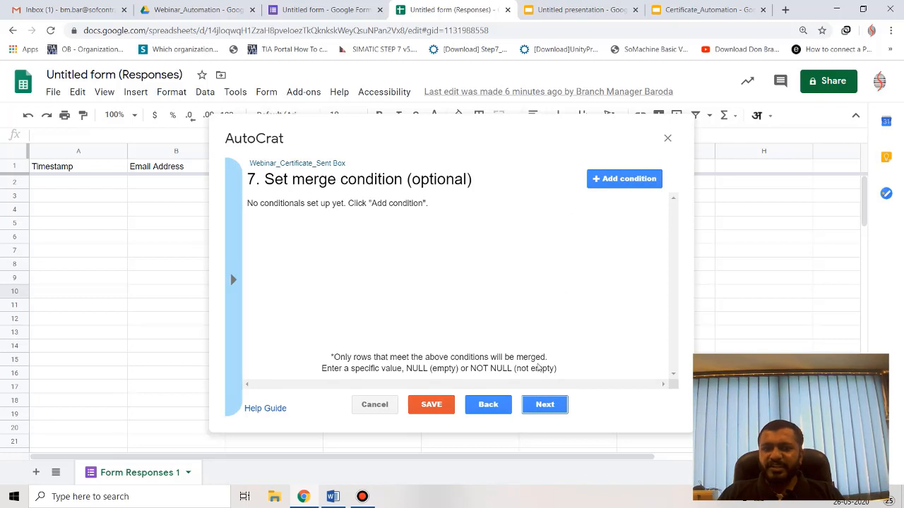
left_click(544, 407)
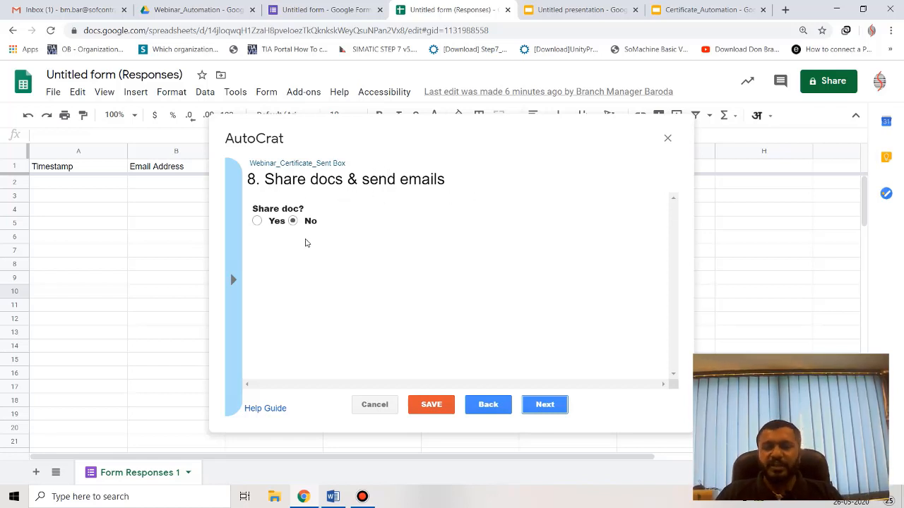
Set Share doc to Yes as PDF and scroll down to the email fields.
left_click(257, 222)
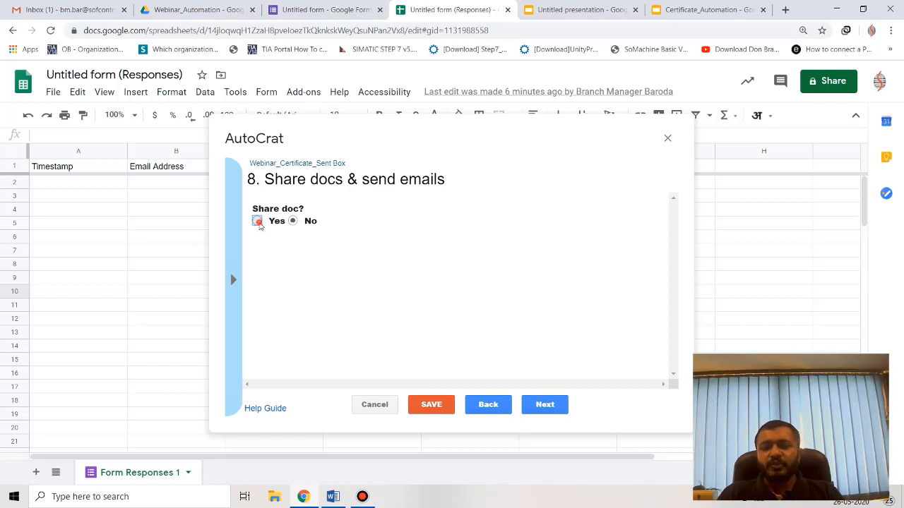
scroll(297, 263, "down", 2)
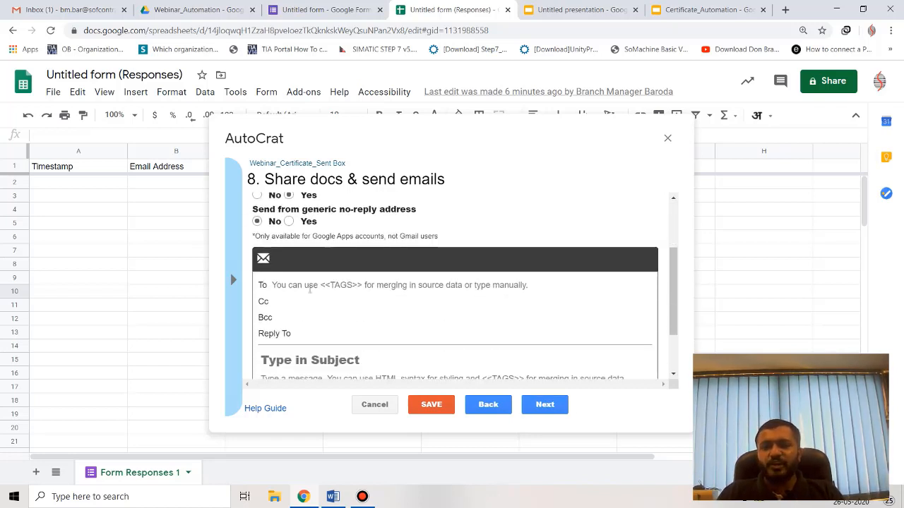
scroll(321, 260, "up", 2)
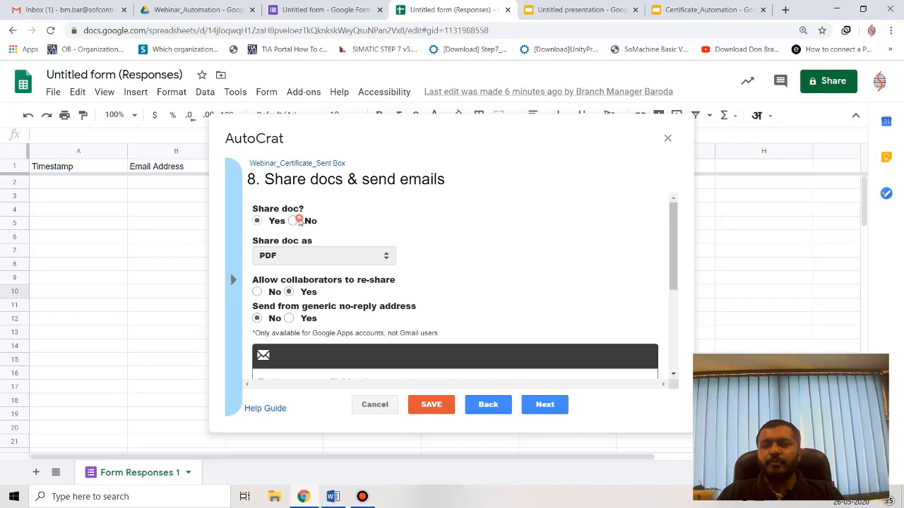
left_click(293, 221)
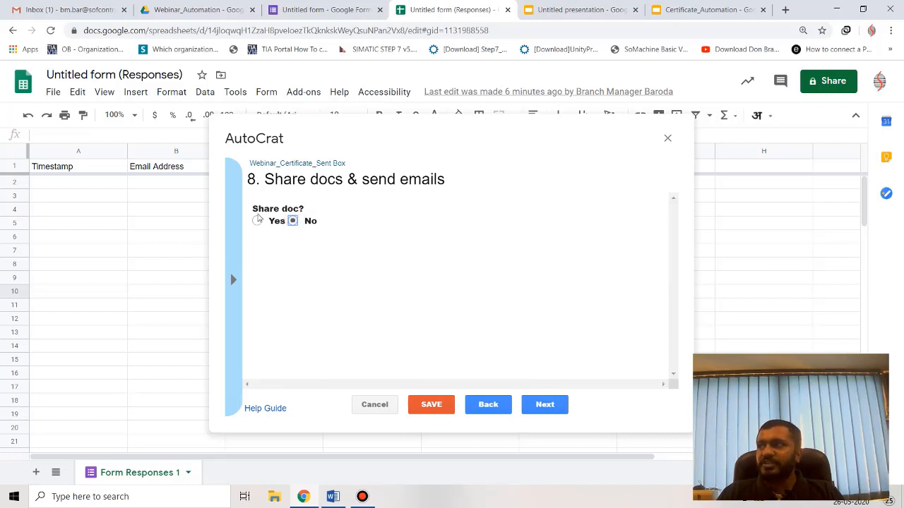
left_click(257, 221)
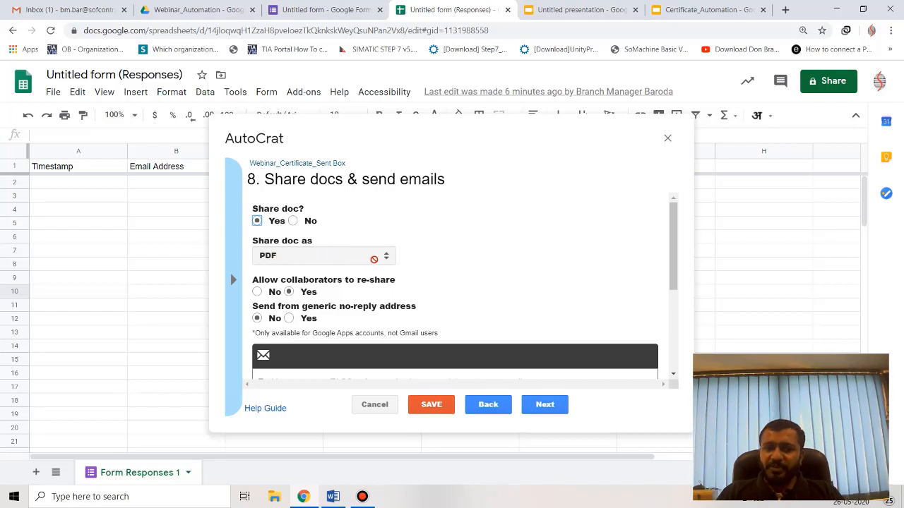
scroll(356, 272, "down", 1)
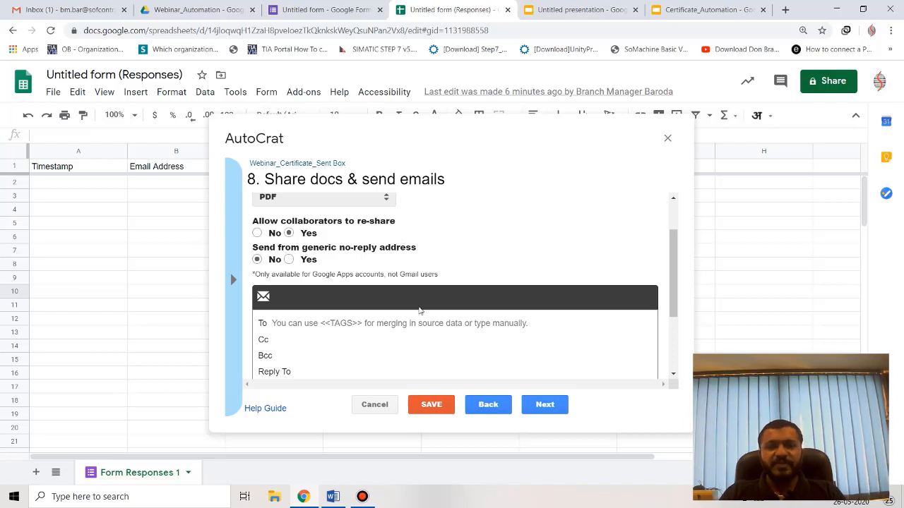
scroll(335, 278, "down", 1)
scroll(297, 268, "up", 1)
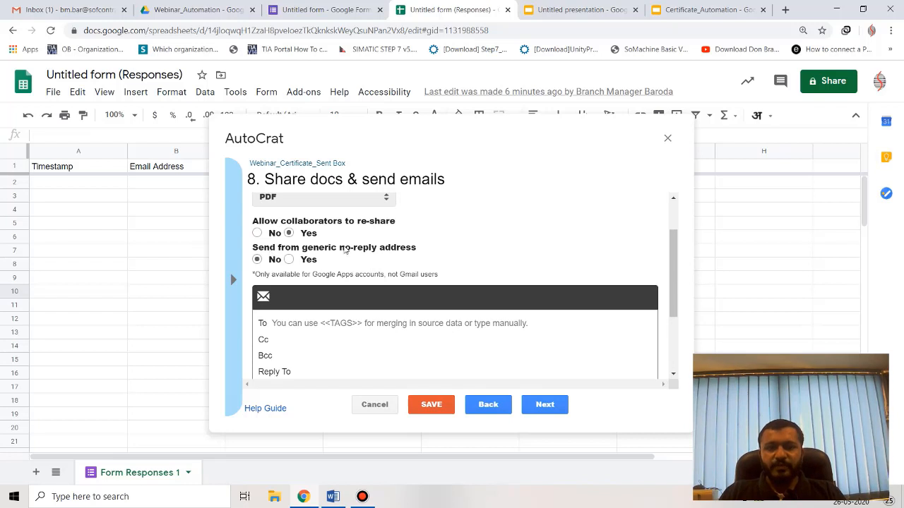
scroll(318, 275, "down", 1)
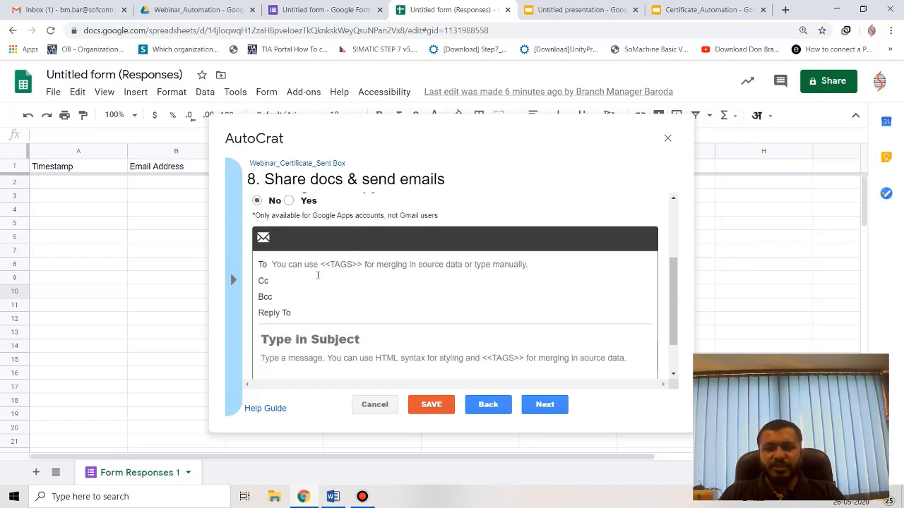
scroll(317, 276, "down", 1)
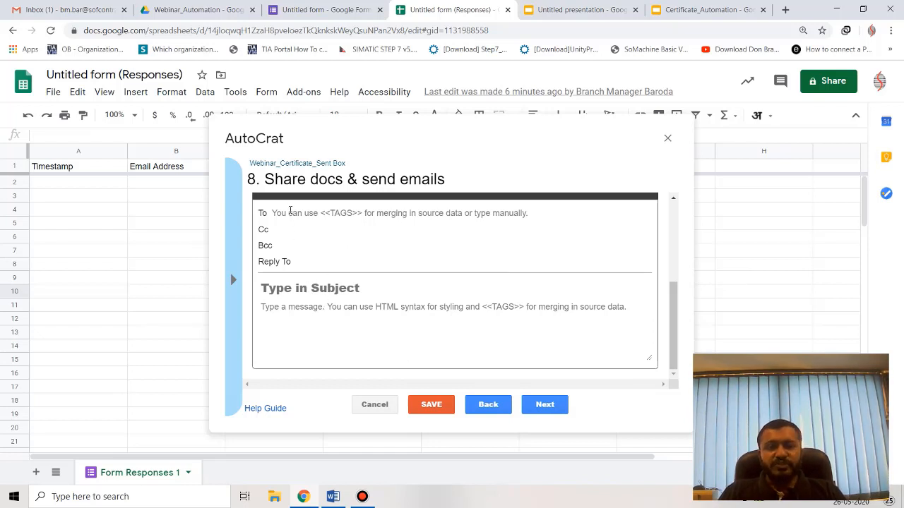
Set the email recipient (To) to the <<Email Address>> merge tag.
left_click(291, 211)
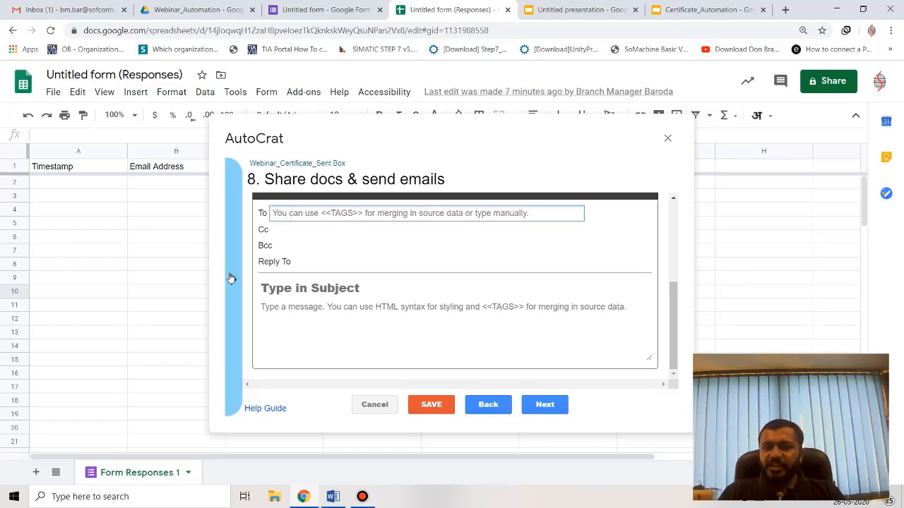
left_click(233, 279)
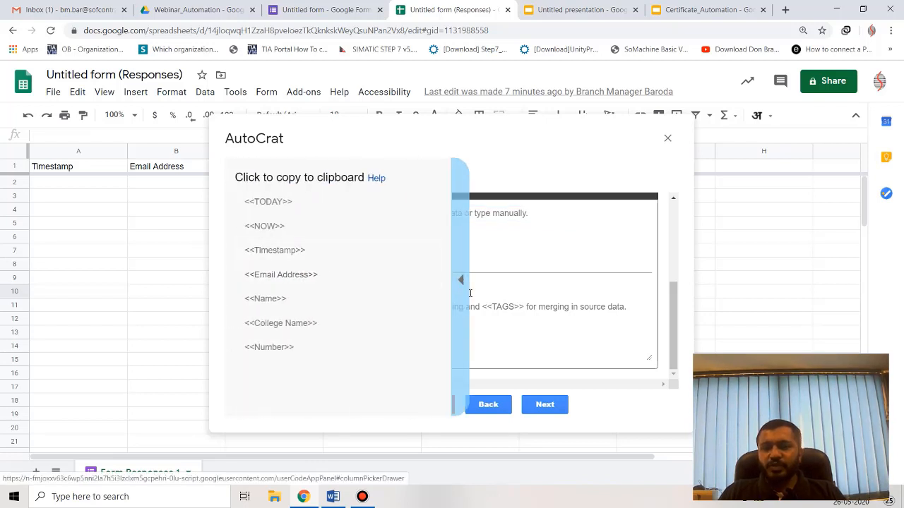
left_click(309, 277)
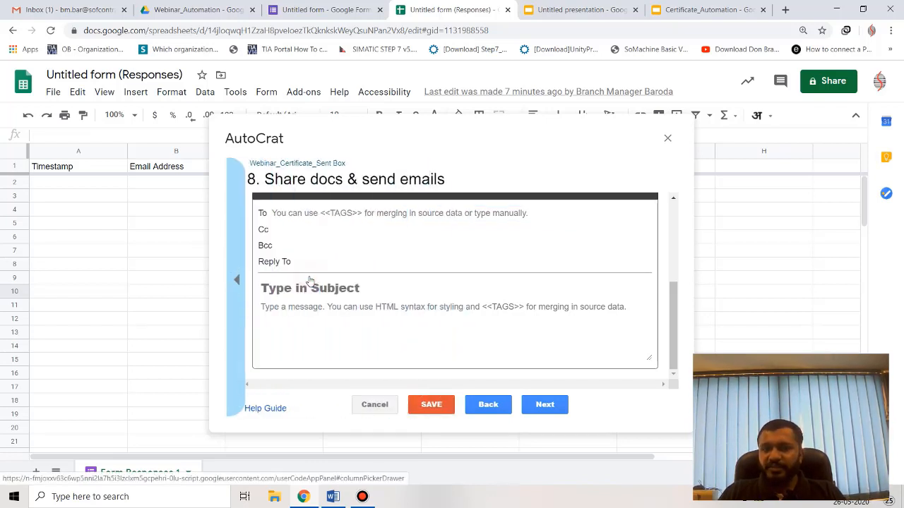
right_click(302, 213)
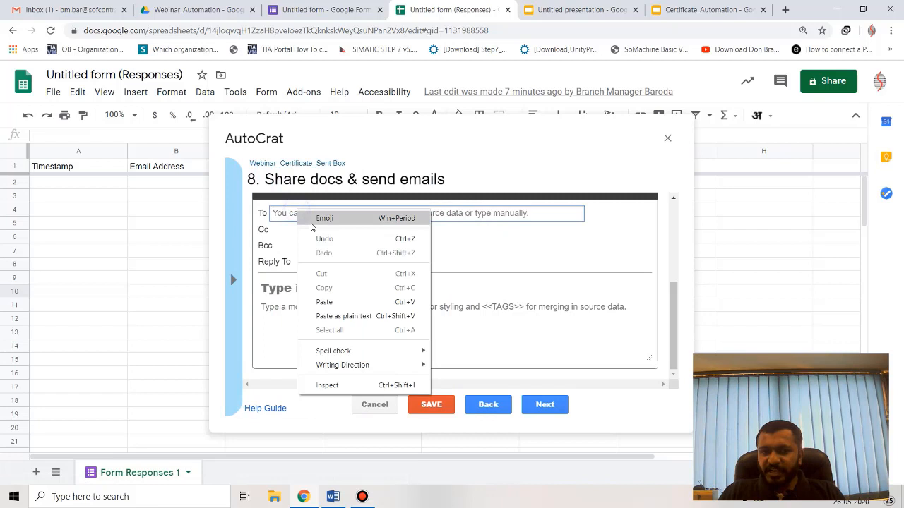
left_click(327, 303)
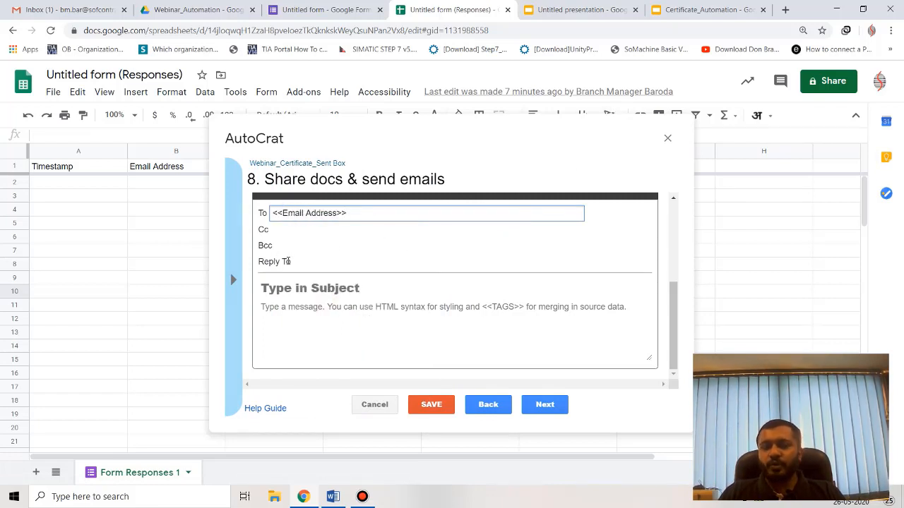
Enter the subject 'Certificate_Webinar_Automation_27/05/2020' and begin typing the message body.
left_click(319, 287)
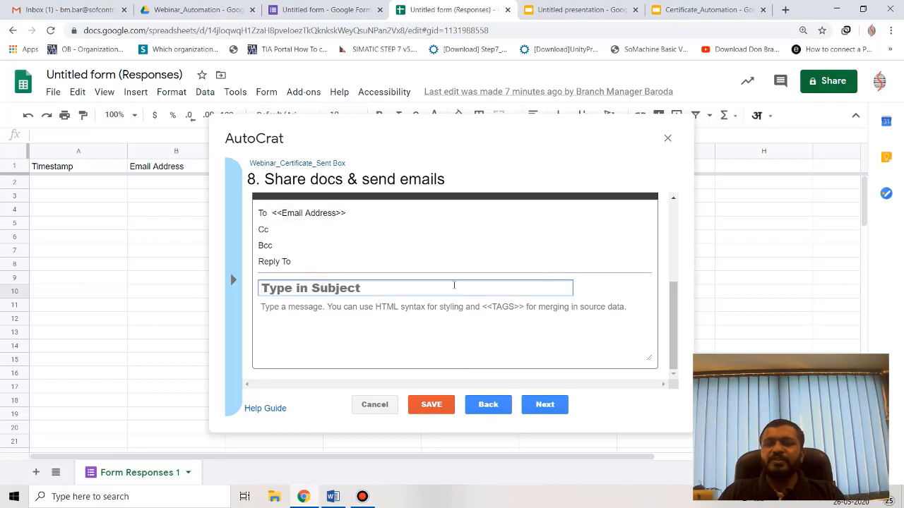
type("We")
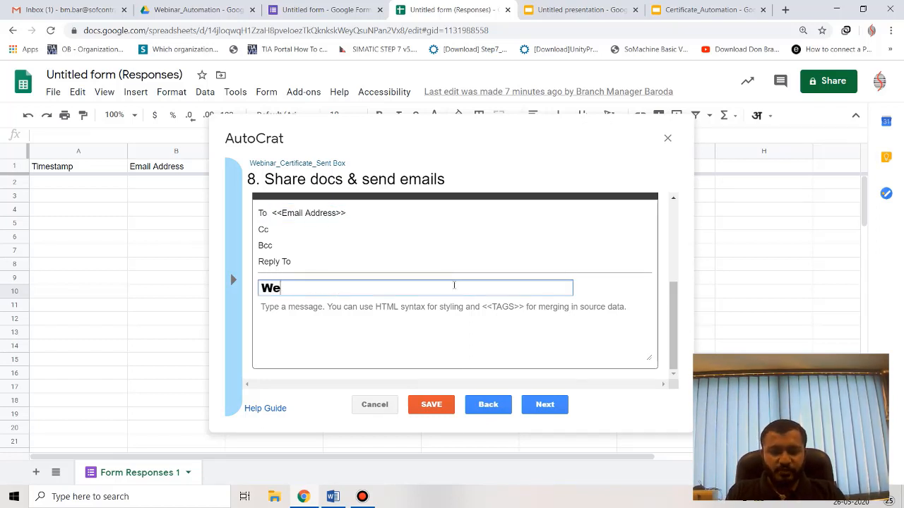
key("BackSpace")
key("BackSpace")
type("Certific")
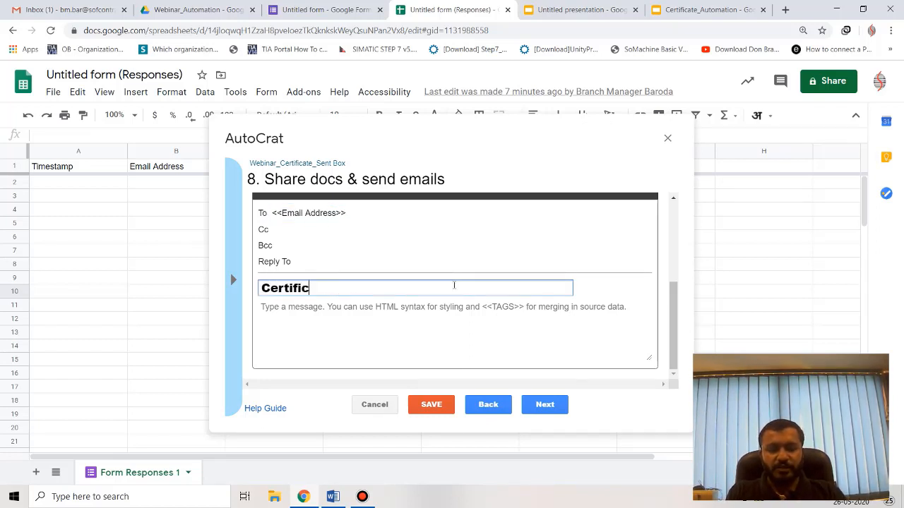
type("ate_wEBINA")
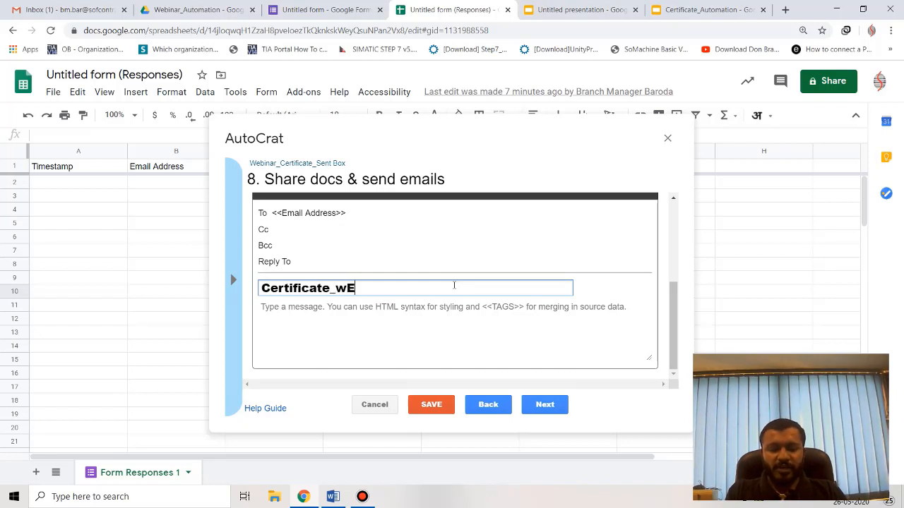
key("BackSpace")
key("BackSpace")
key("BackSpace")
key("BackSpace")
key("BackSpace")
key("BackSpace")
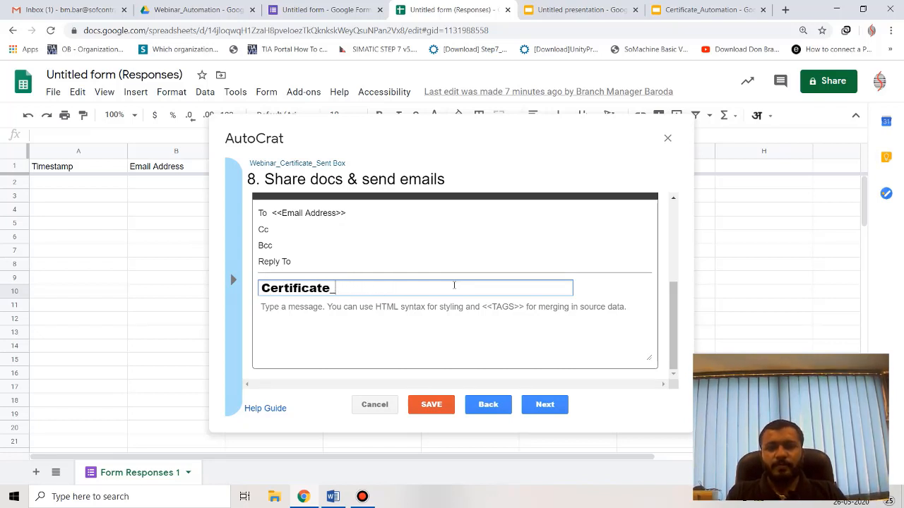
type("Webinar")
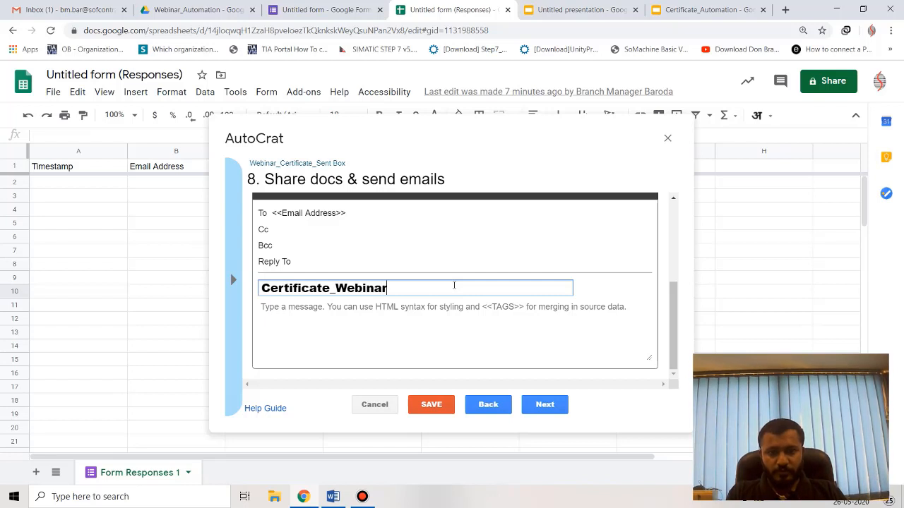
type("_Autom")
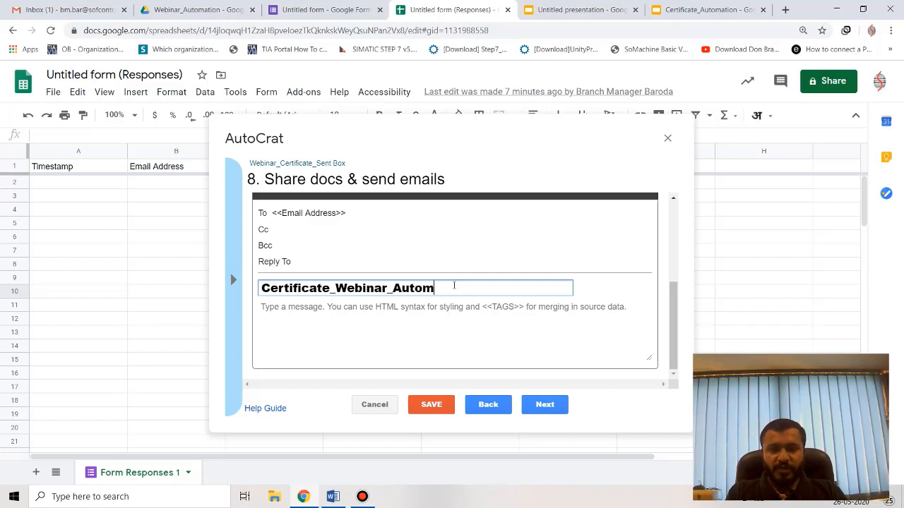
type("ation_2")
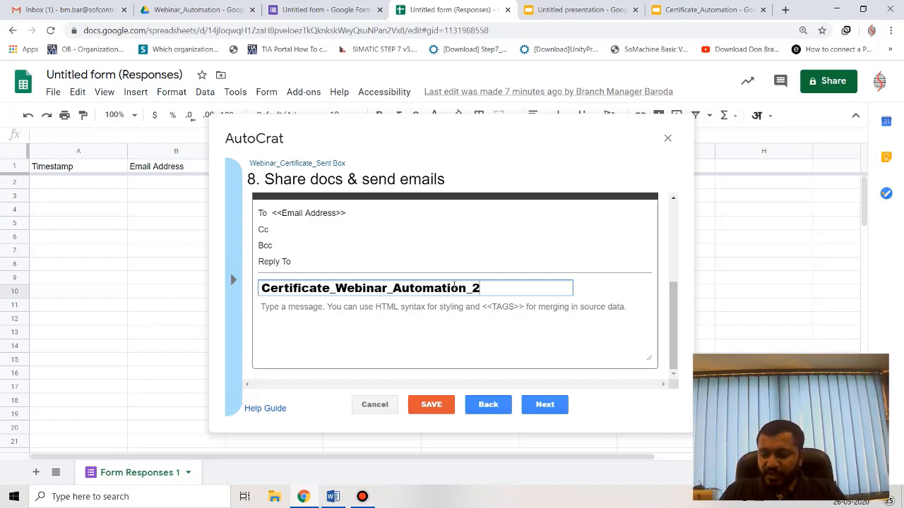
type("7/05")
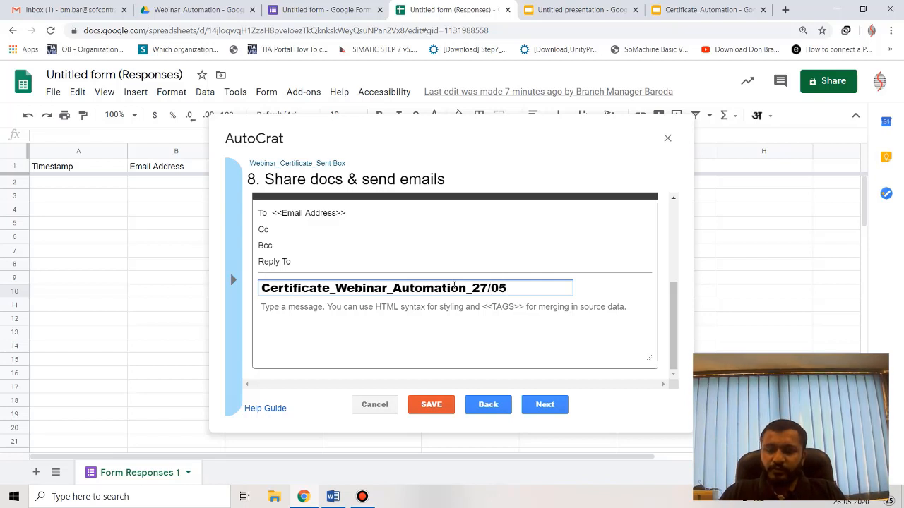
type("/2020")
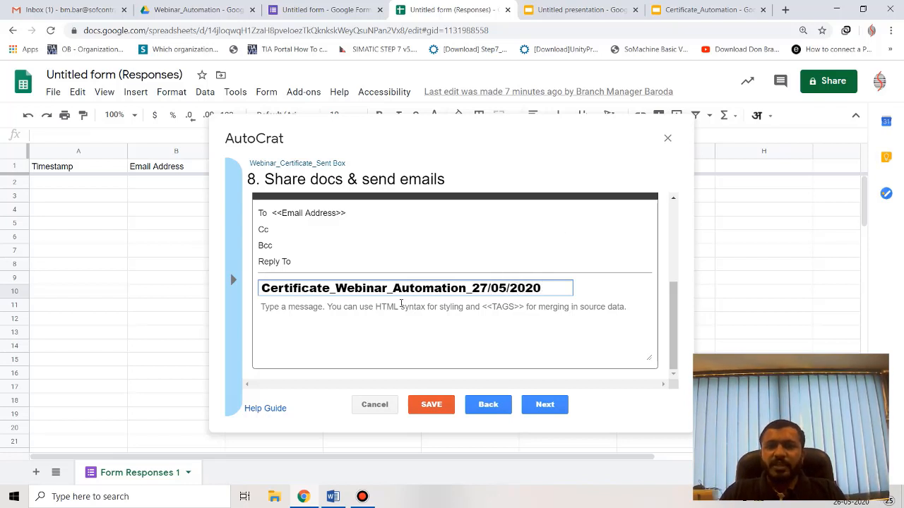
left_click(397, 310)
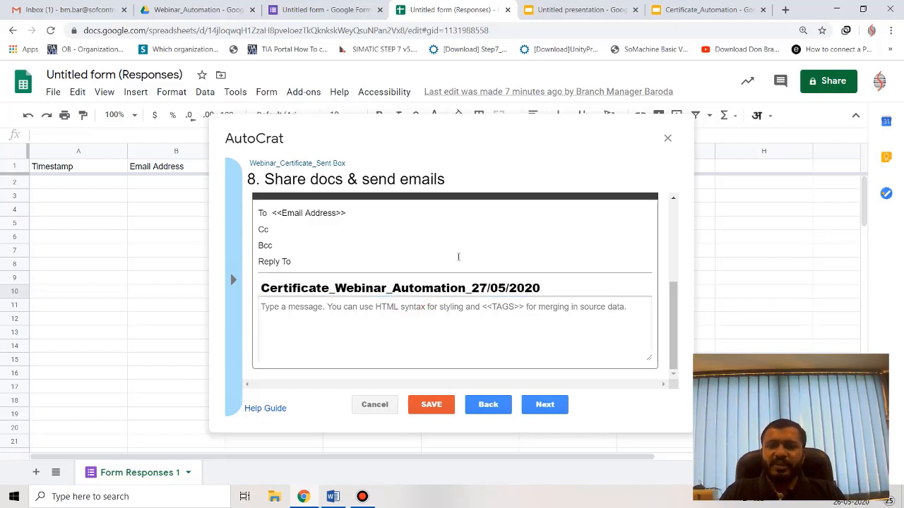
type("Dear ,")
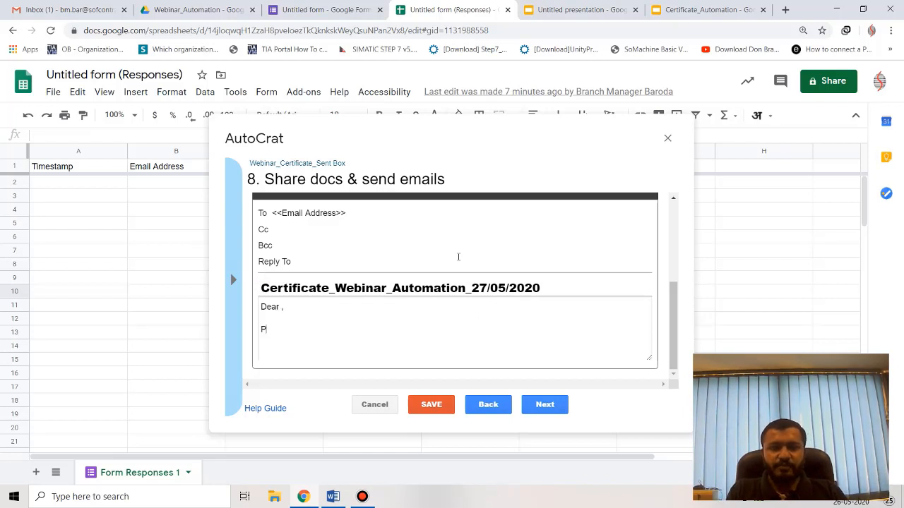
type("se find the attached certificate for your use")
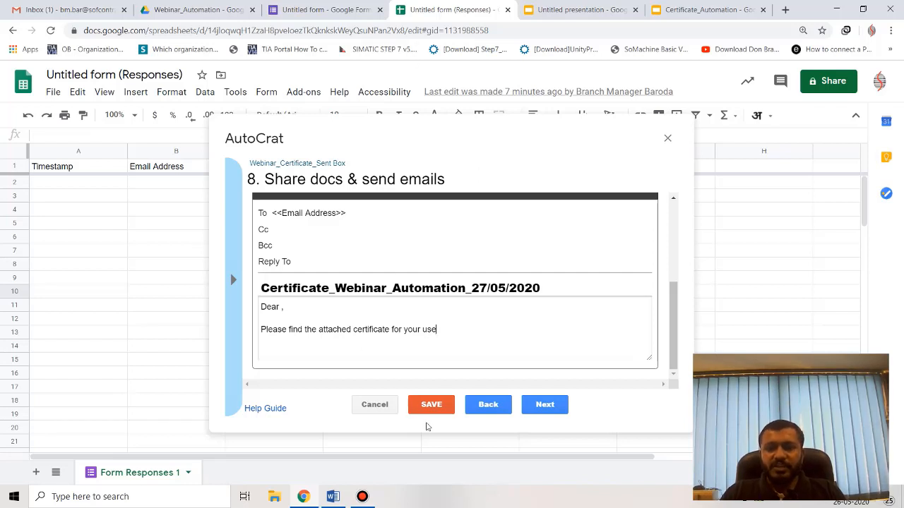
Save the Webinar_Certificate_Sent Box job and return to the top of the form editor.
left_click(430, 407)
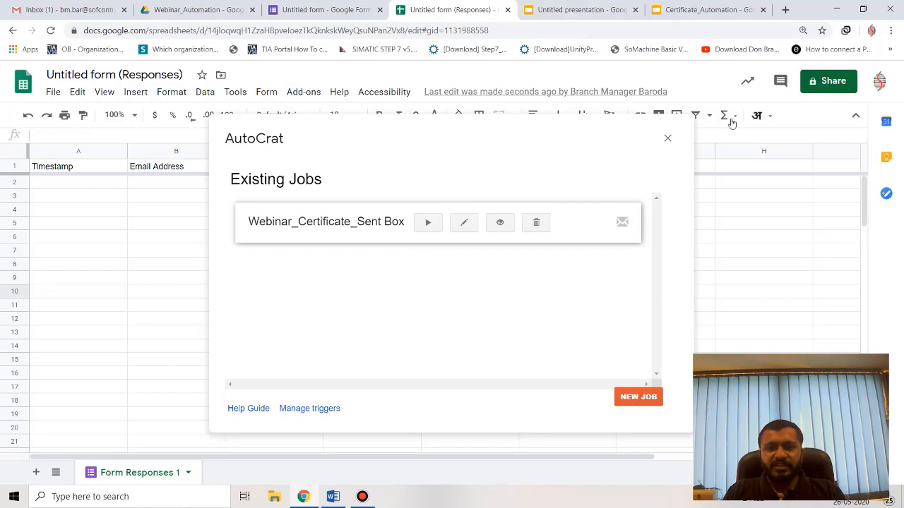
left_click(299, 6)
scroll(438, 254, "up", 5)
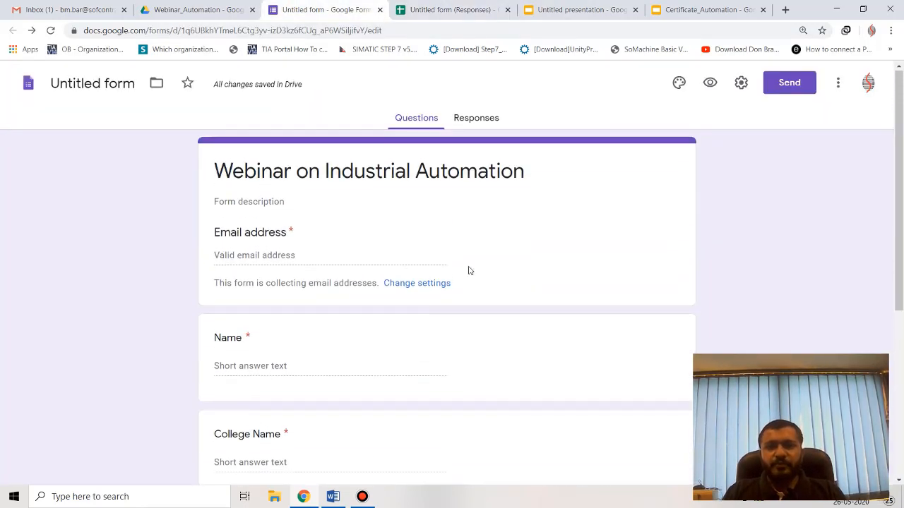
Preview the Webinar on Industrial Automation form and review its settings without changes.
left_click(708, 81)
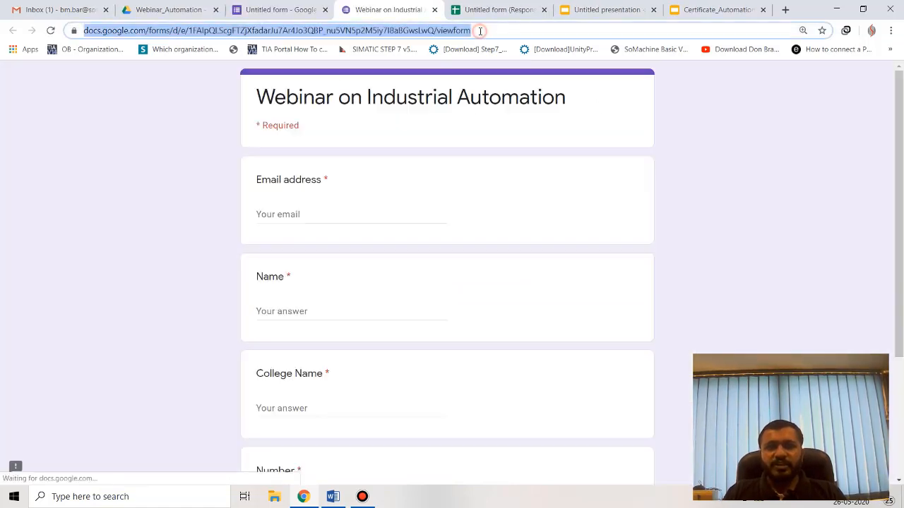
left_click(315, 6)
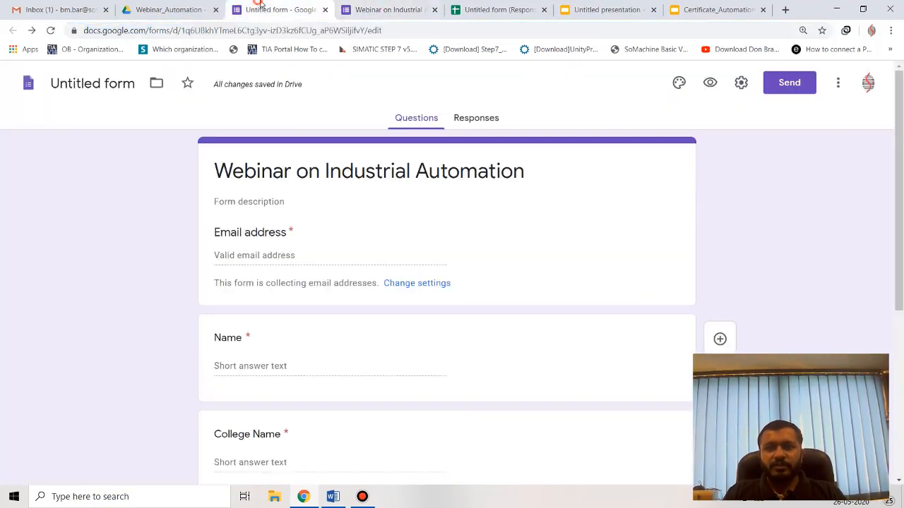
left_click(742, 83)
left_click(445, 147)
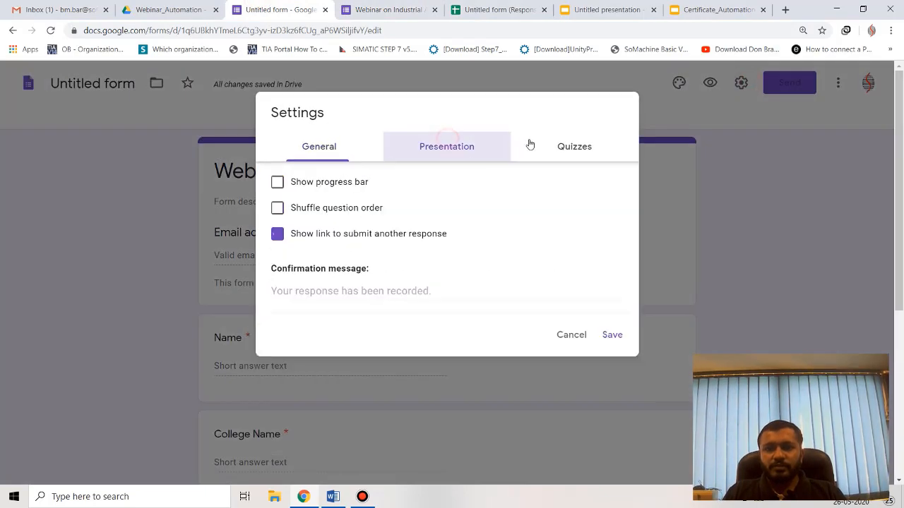
left_click(569, 146)
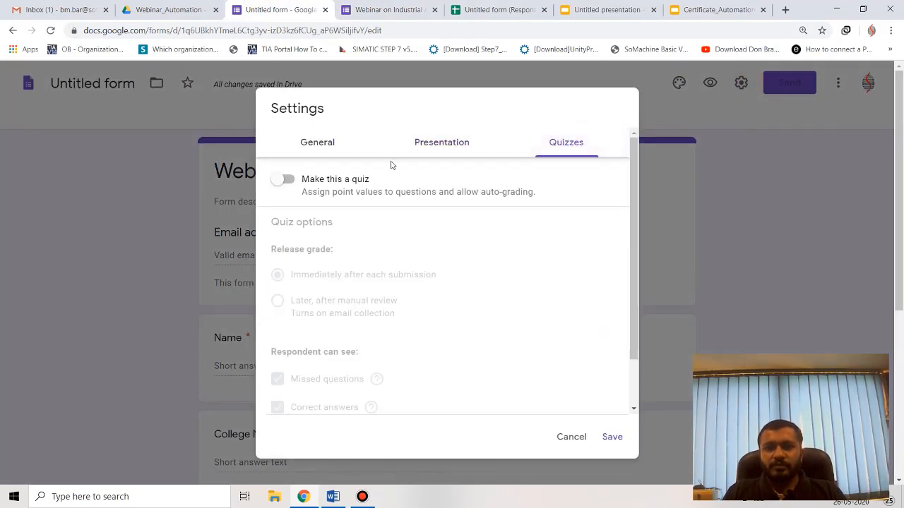
left_click(328, 143)
scroll(470, 248, "down", 4)
scroll(741, 230, "up", 3)
left_click(757, 125)
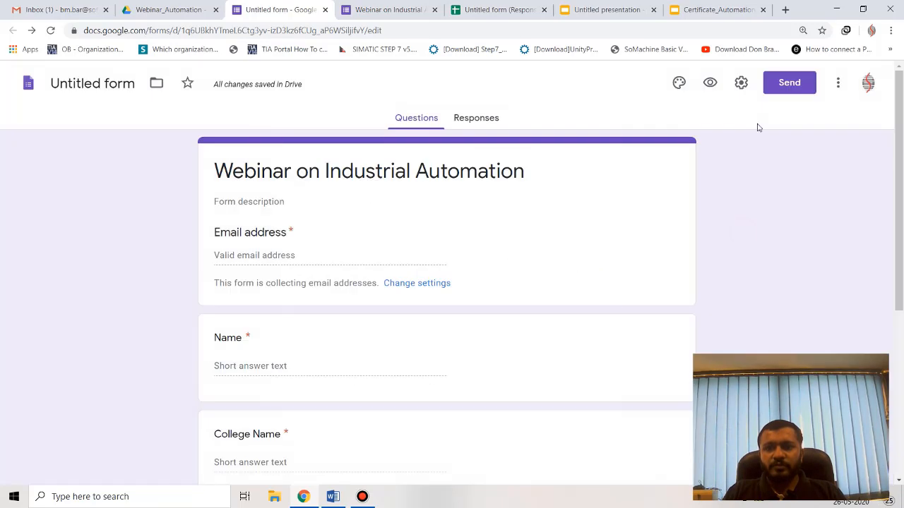
Copy the form's shareable link, then show the desktop.
left_click(779, 93)
left_click(401, 185)
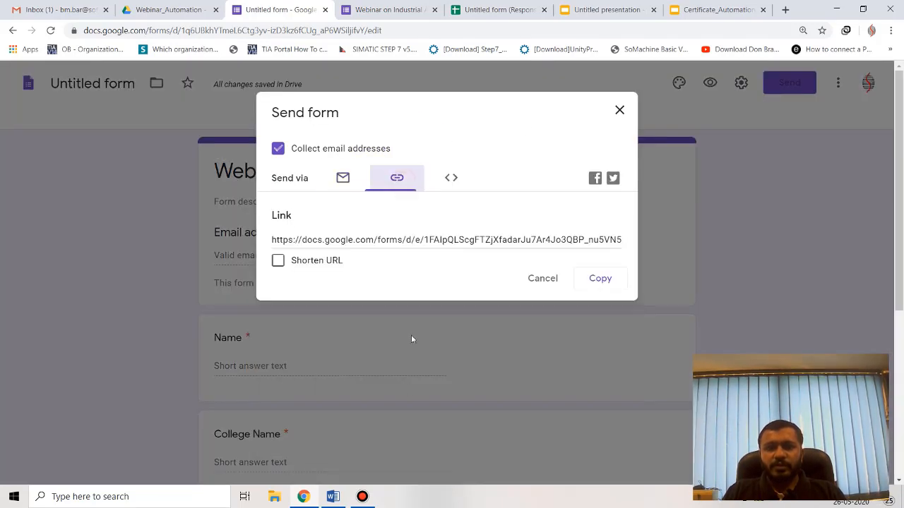
left_click(399, 240)
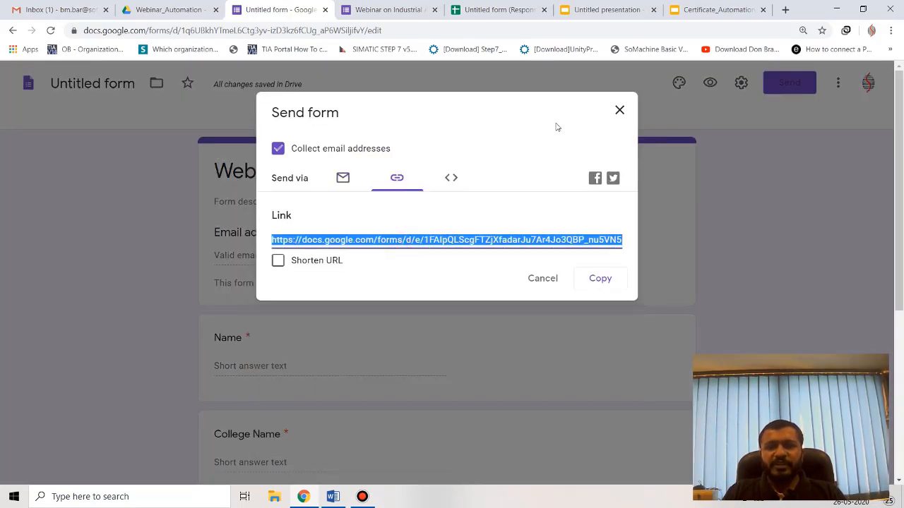
left_click(618, 110)
key("super+d")
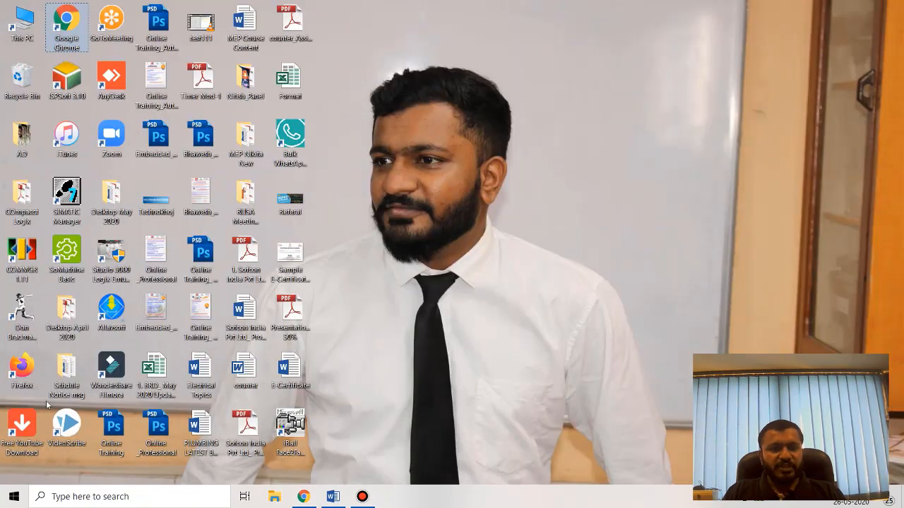
Launch Firefox and load the registration form from the pasted link.
double_click(7, 361)
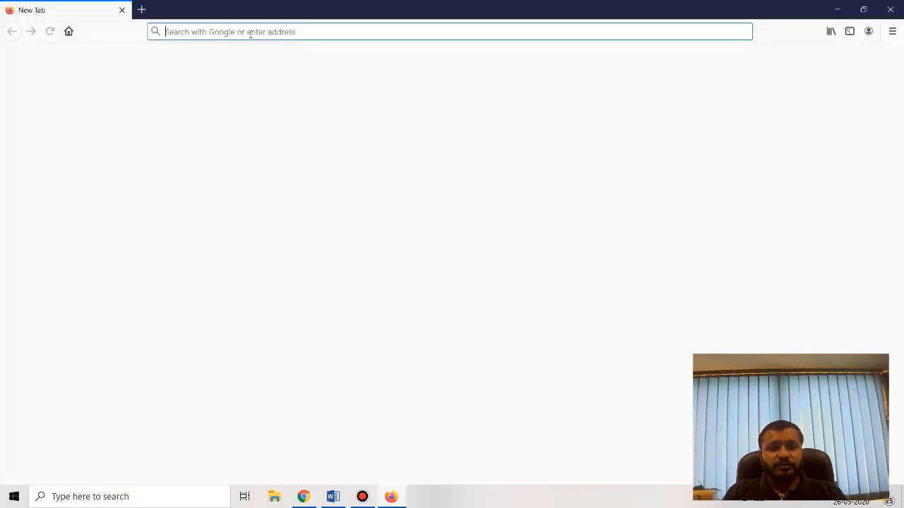
left_click(249, 32)
type("https://docs.google.com/forms/d/e/1FAIpQLScgFTZjXfadarJu7Ar4Jo3QBP_nu5VN5p2M5iy7I8aBGwsLwQ/viewform?usp=sf_link")
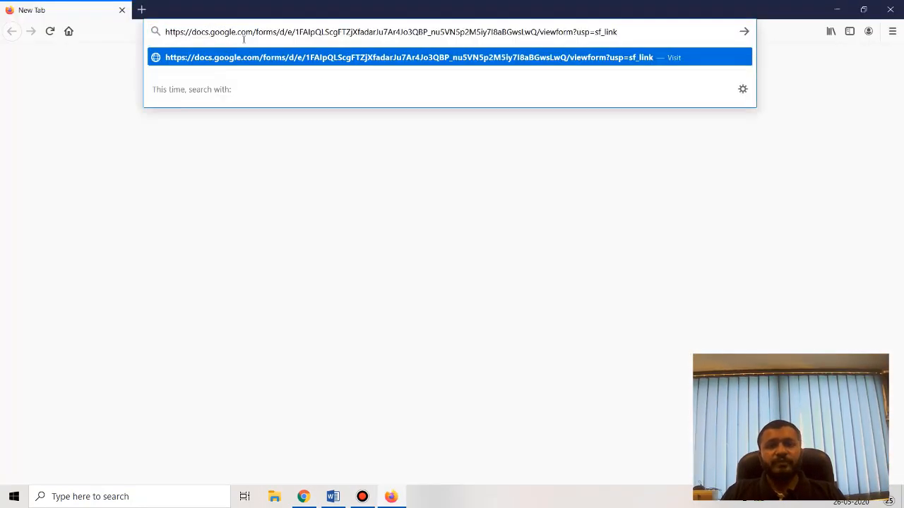
key("Return")
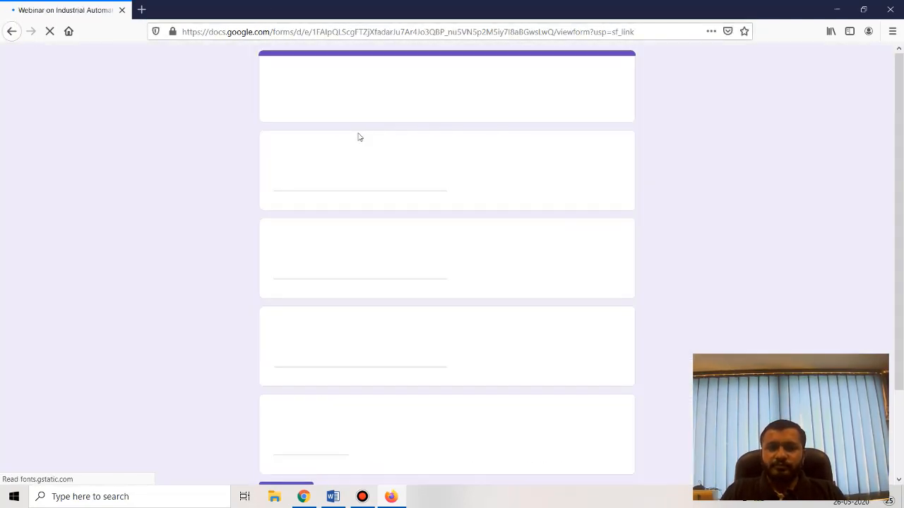
Fill in the registrant's email, name, college GEC Dahod and phone number.
left_click(318, 183)
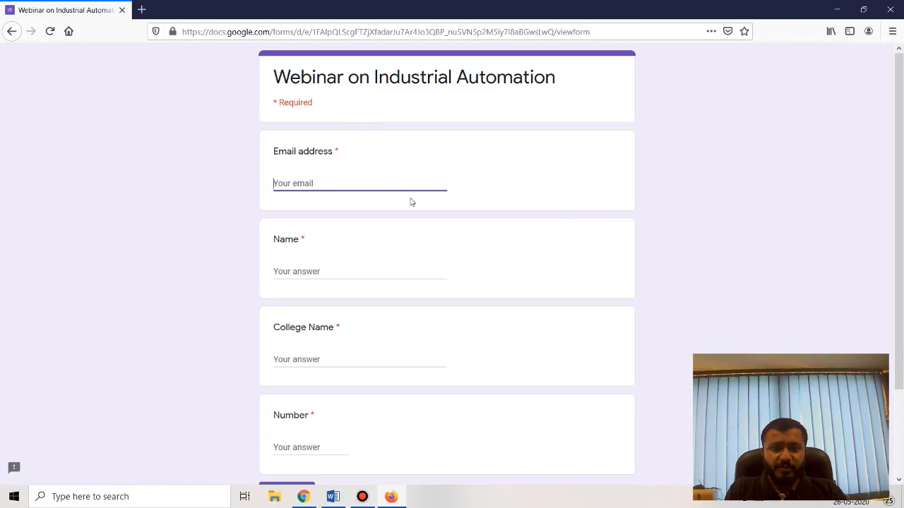
type("ank")
key("Down")
key("Return")
key("Tab")
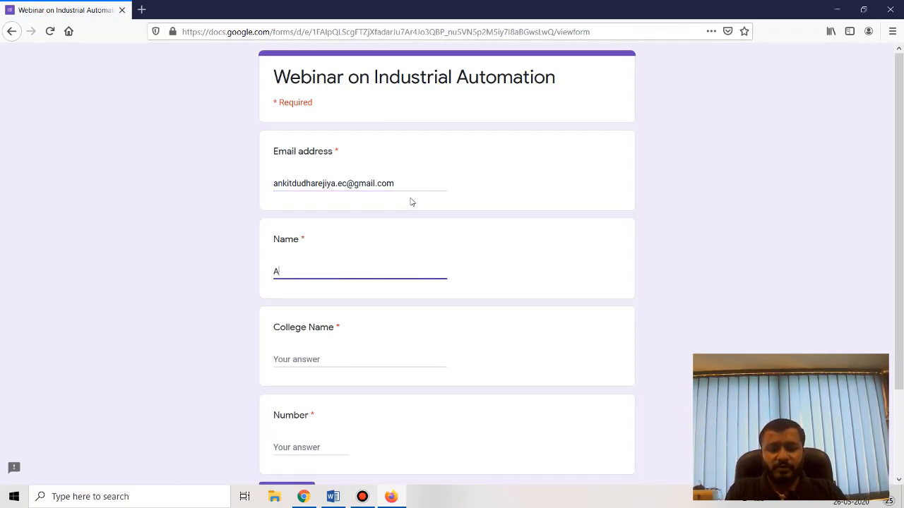
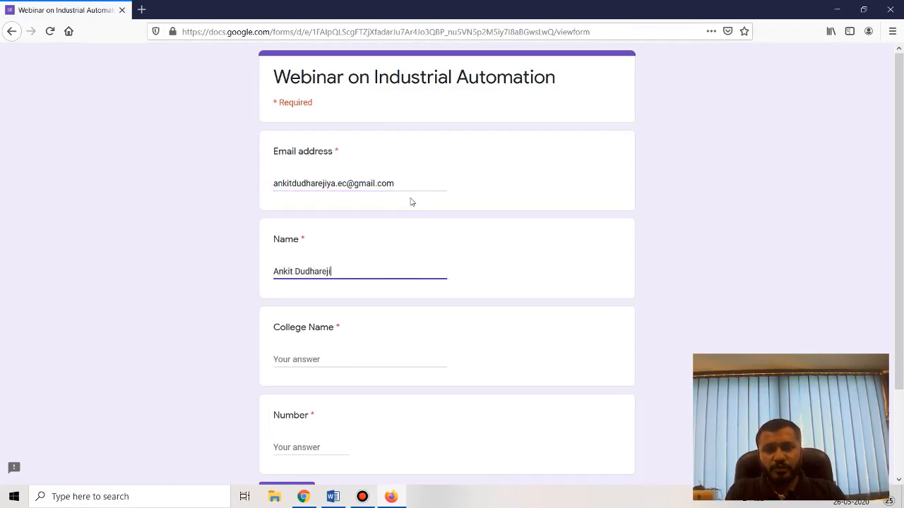
key("Tab")
type("GE")
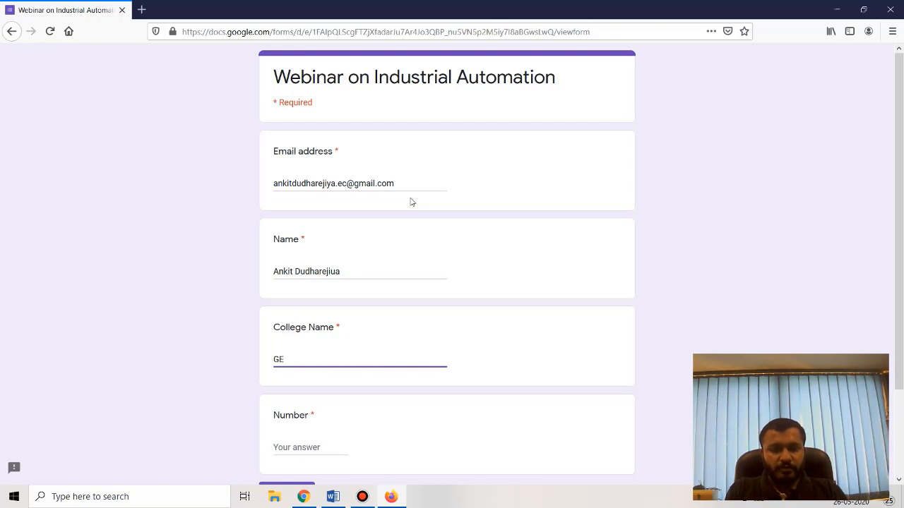
type("C Dahod")
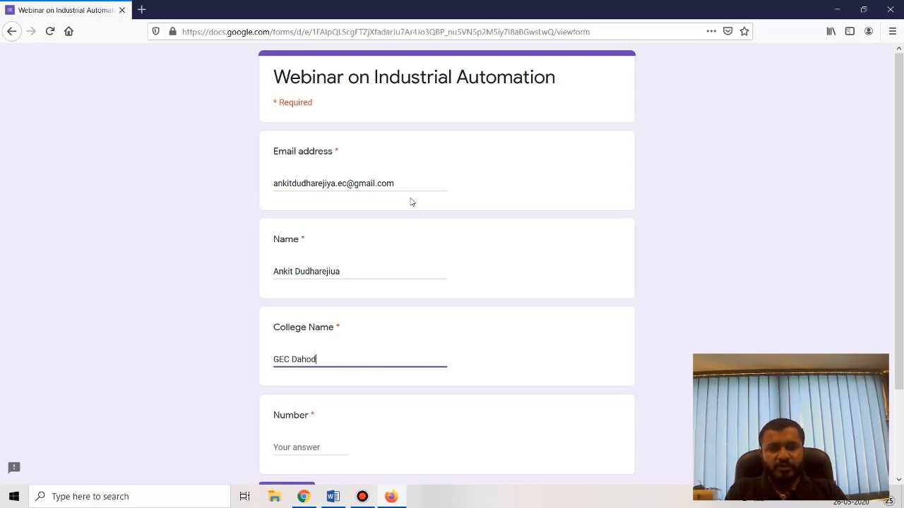
key("Tab")
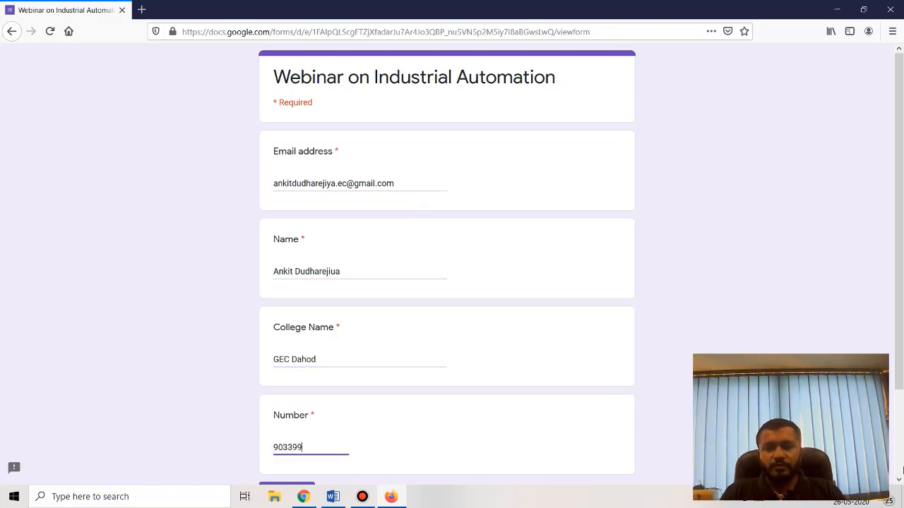
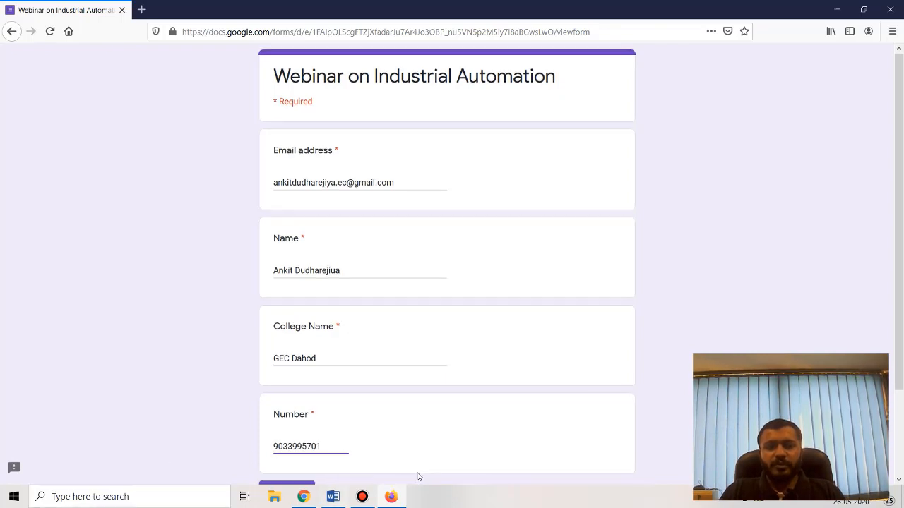
Submit the form response and return to the Chrome window.
scroll(389, 444, "down", 2)
left_click(308, 389)
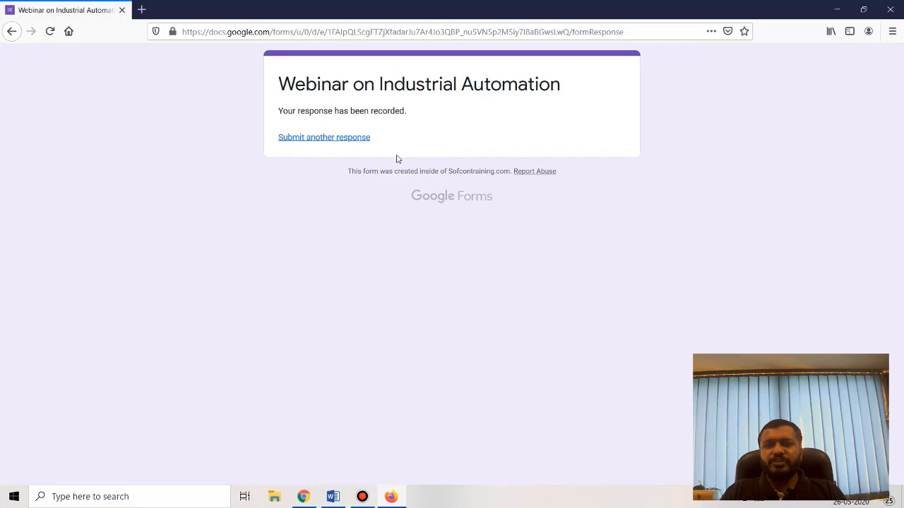
left_click(303, 497)
Open the responses spreadsheet and check the new registrant's row in Form Responses 1.
left_click(467, 118)
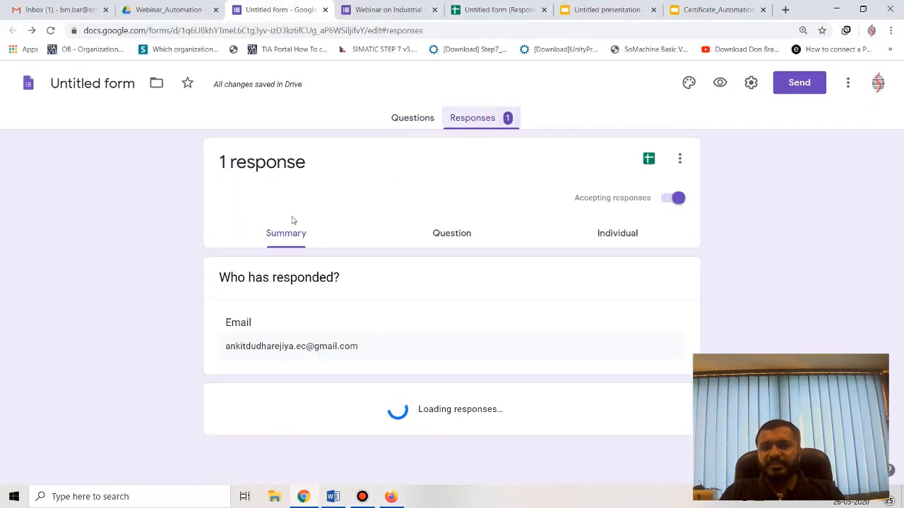
left_click(493, 9)
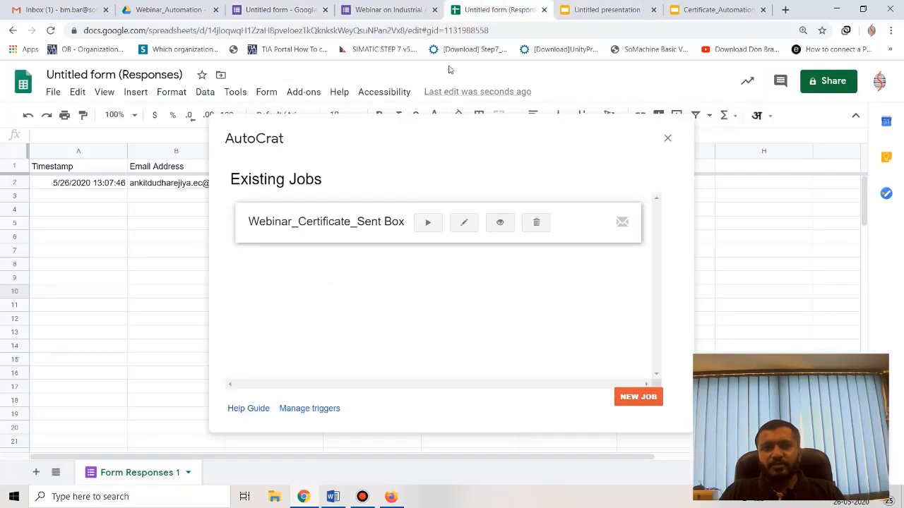
left_click(668, 140)
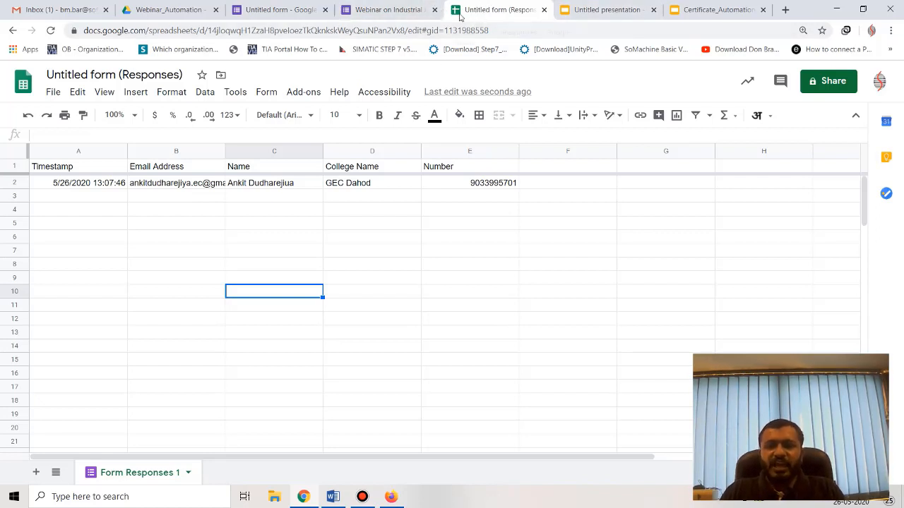
left_click(297, 100)
Run the Webinar_Certificate_Sent Box job from Autocrat's job list.
mouse_move(313, 150)
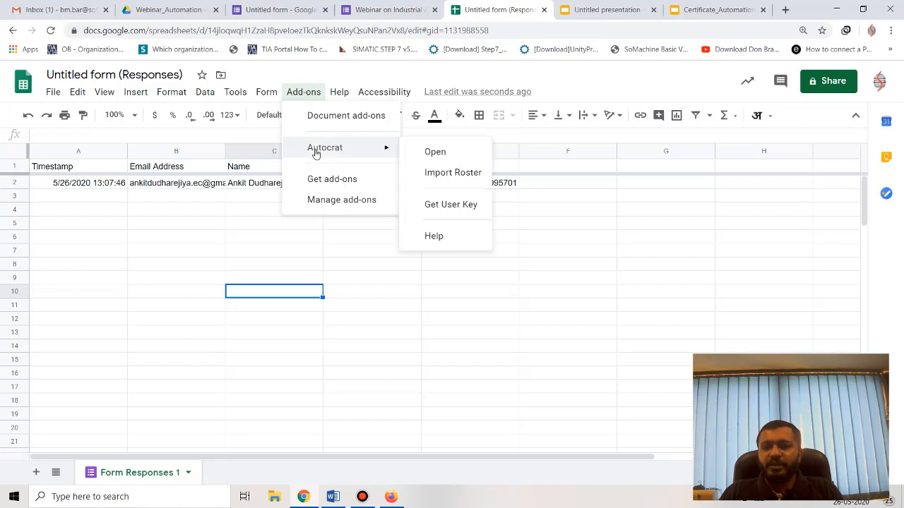
left_click(436, 153)
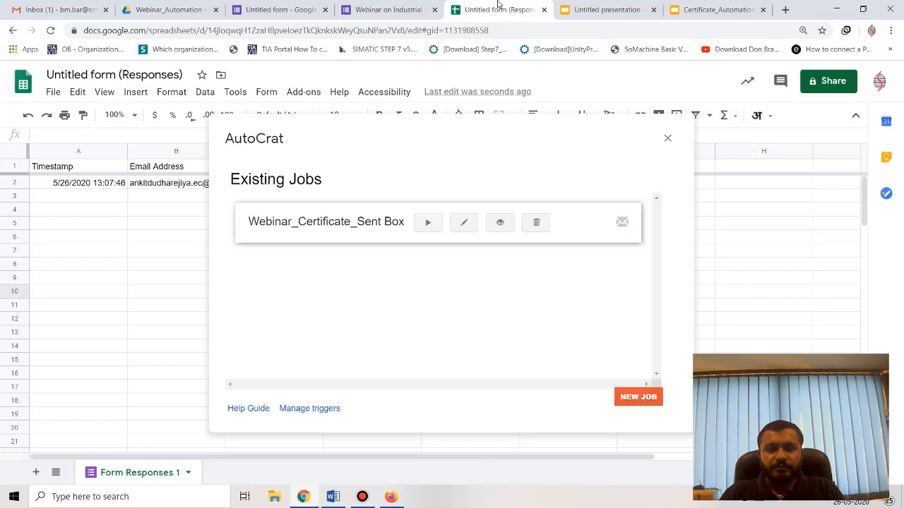
left_click(427, 223)
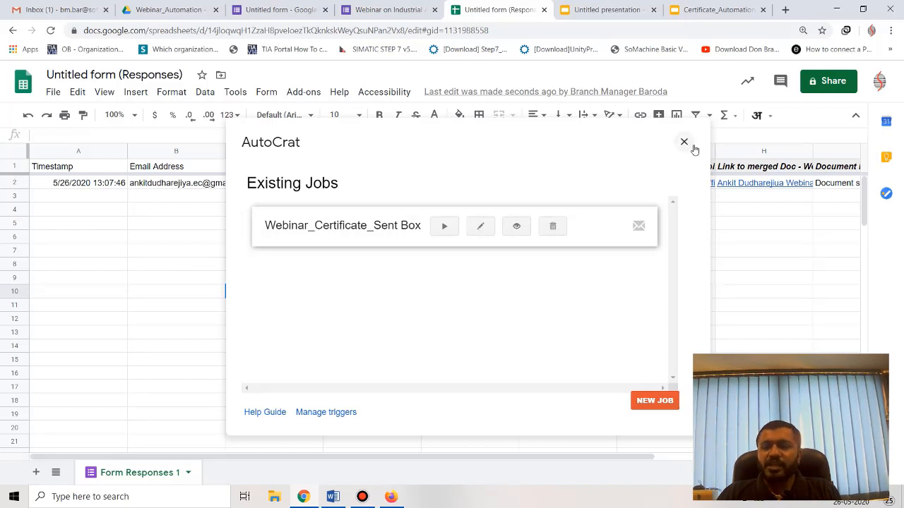
left_click(391, 497)
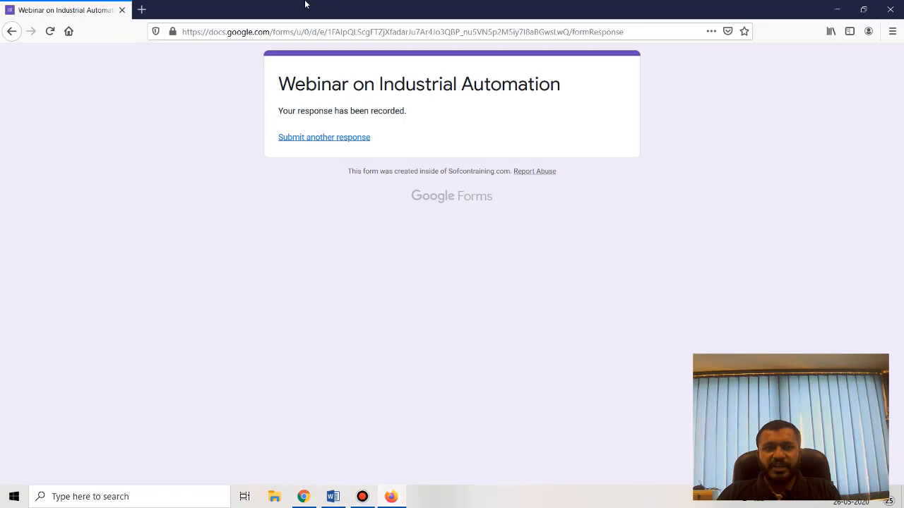
Open a new Firefox tab and go to gmail.com.
left_click(142, 10)
type("gnai")
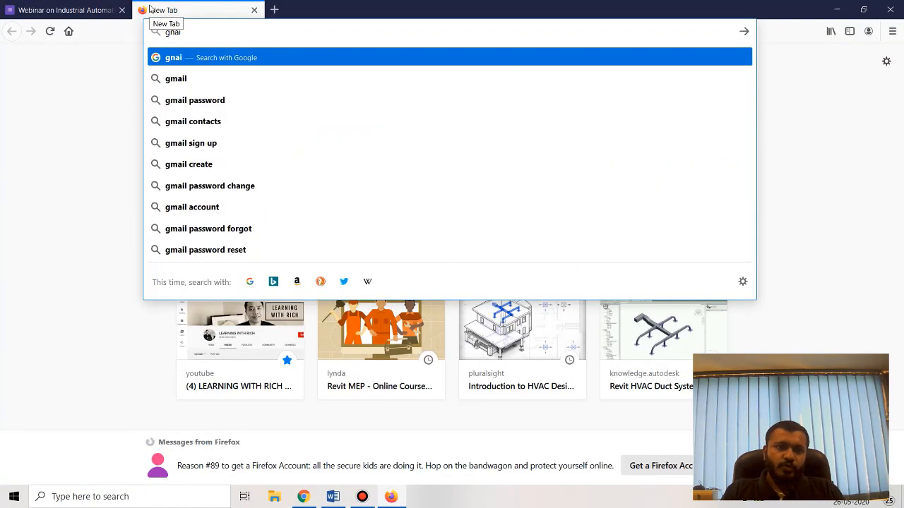
key("BackSpace")
key("BackSpace")
key("BackSpace")
type("mail.com/")
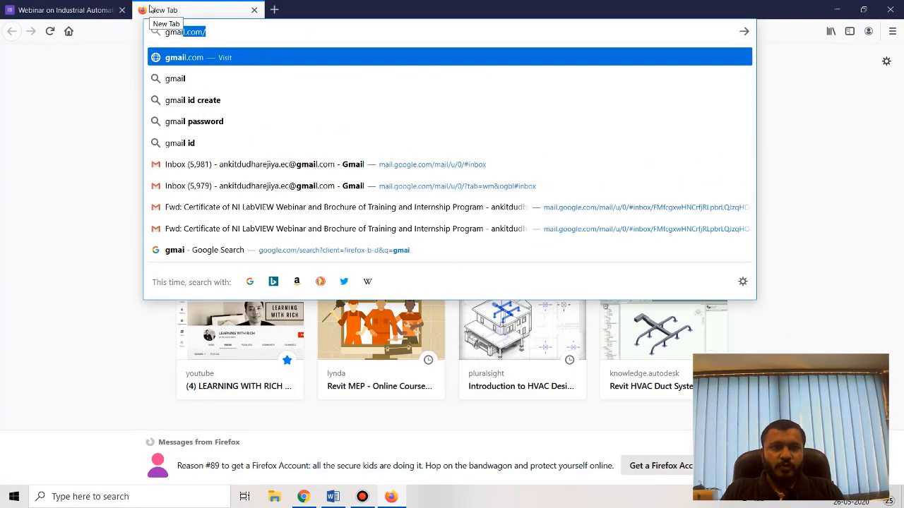
key("Return")
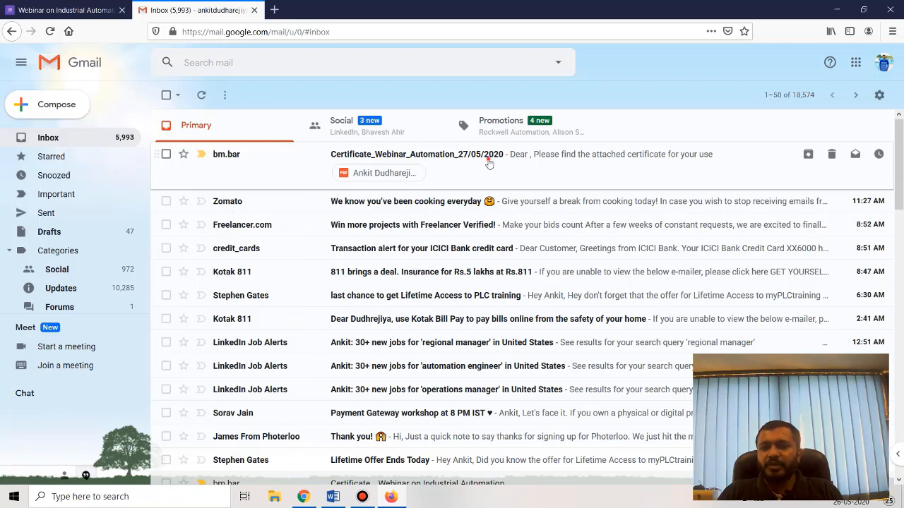
Open the Certificate_Webinar_Automation_27/05/2020 email and preview its attached PDF certificate.
left_click(487, 164)
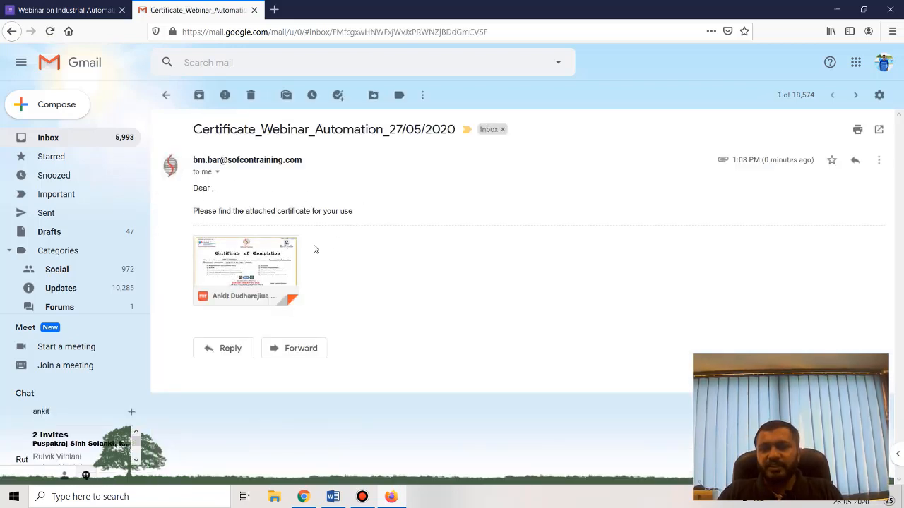
left_click(258, 262)
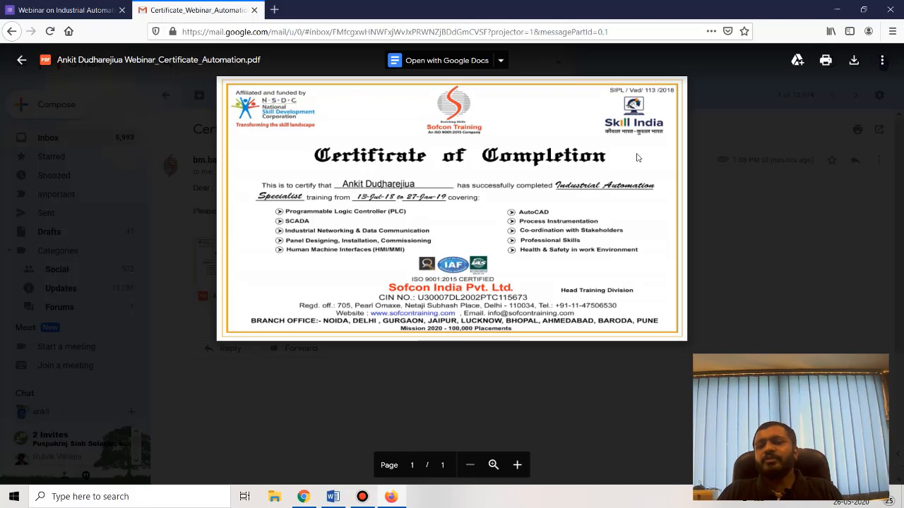
left_click(837, 214)
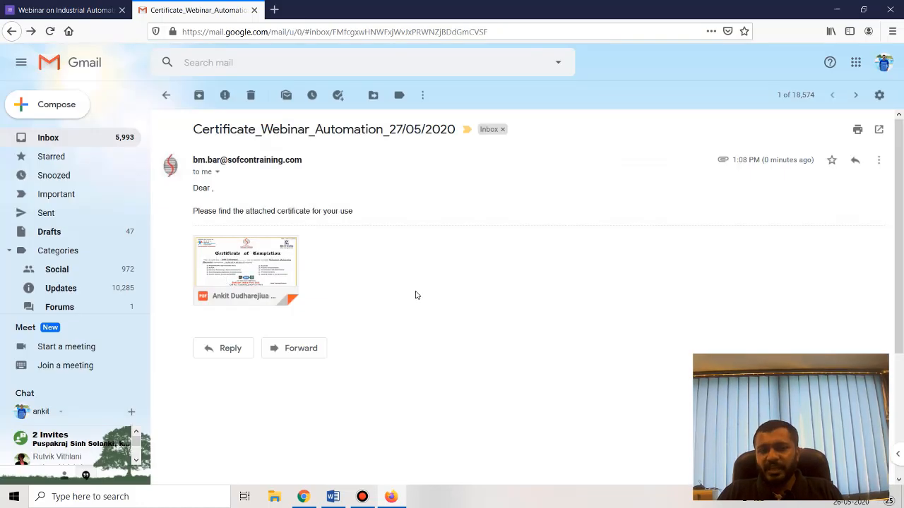